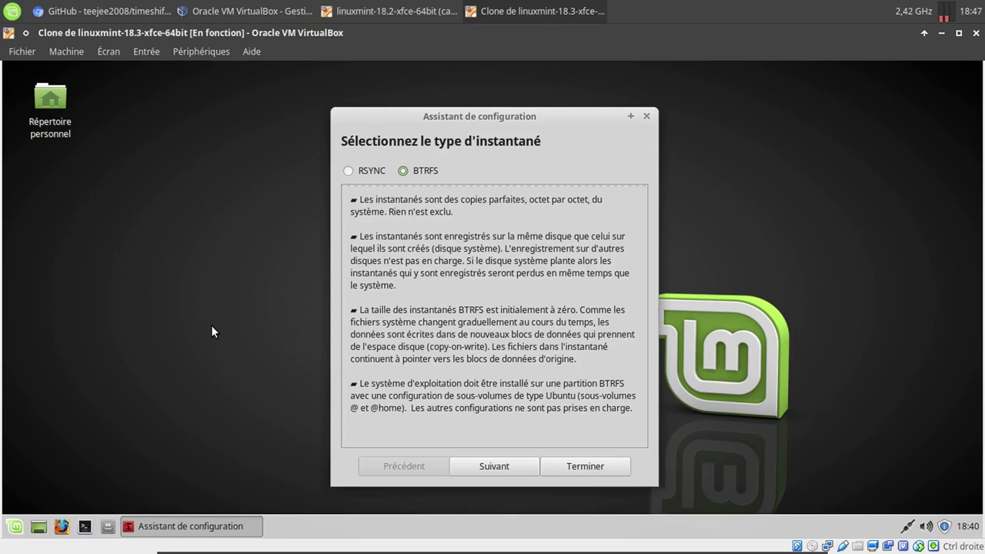
Step: Choose RSYNC as the snapshot type and accept sda1 as the snapshot location
left_click(350, 171)
left_click(481, 469)
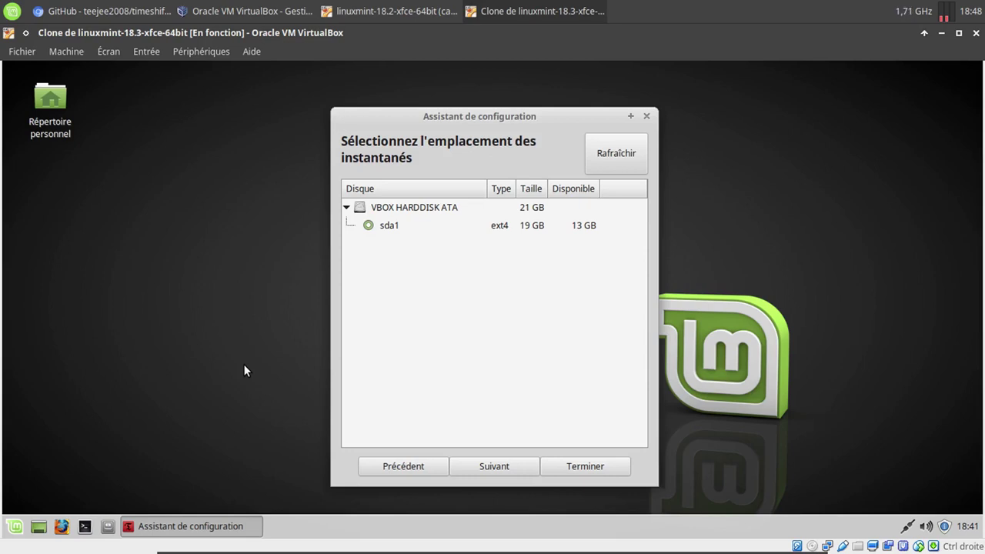
left_click(517, 465)
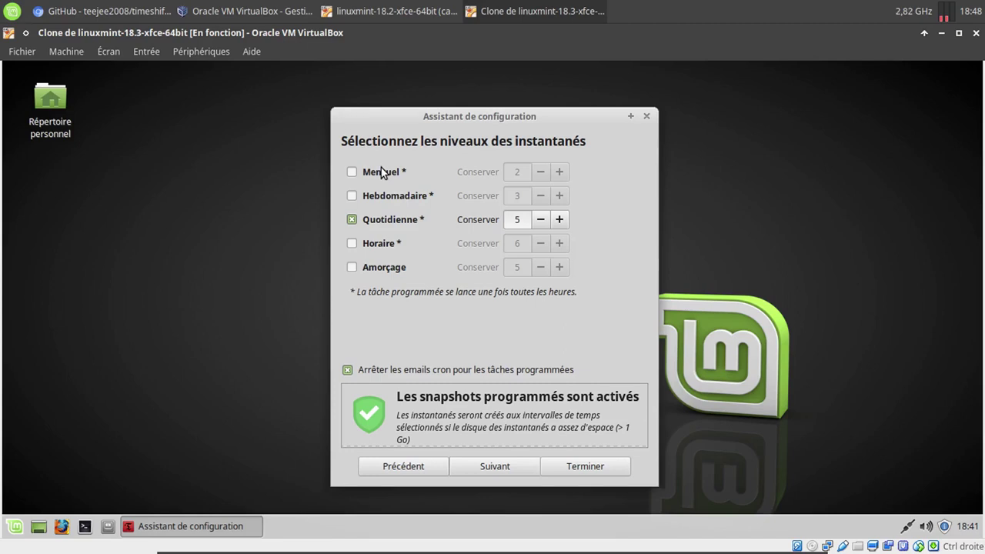
Step: Enable the weekly and monthly snapshot levels in addition to the daily one
left_click(352, 197)
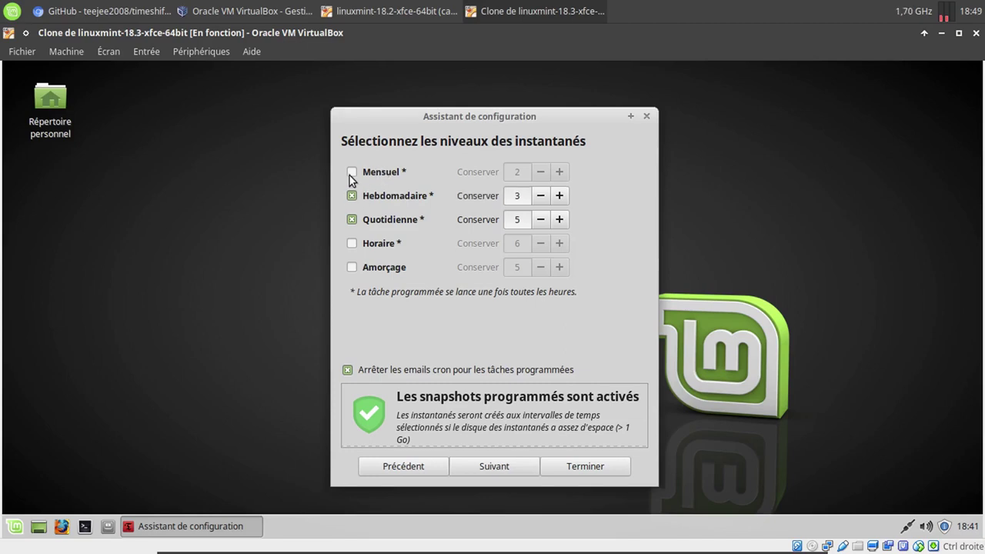
left_click(352, 175)
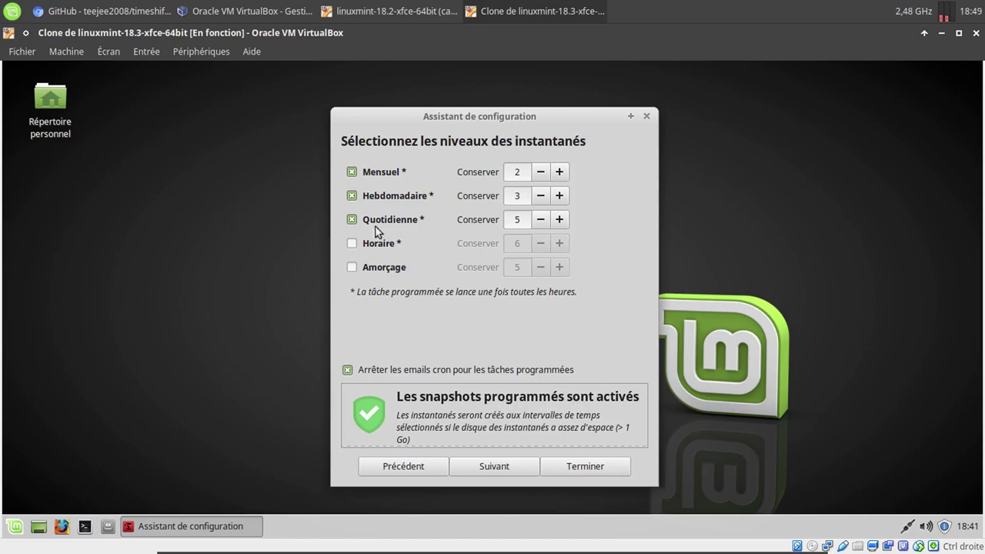
Step: Clear the daily, weekly and monthly snapshot levels and enable all three again
left_click(351, 220)
left_click(351, 197)
left_click(352, 172)
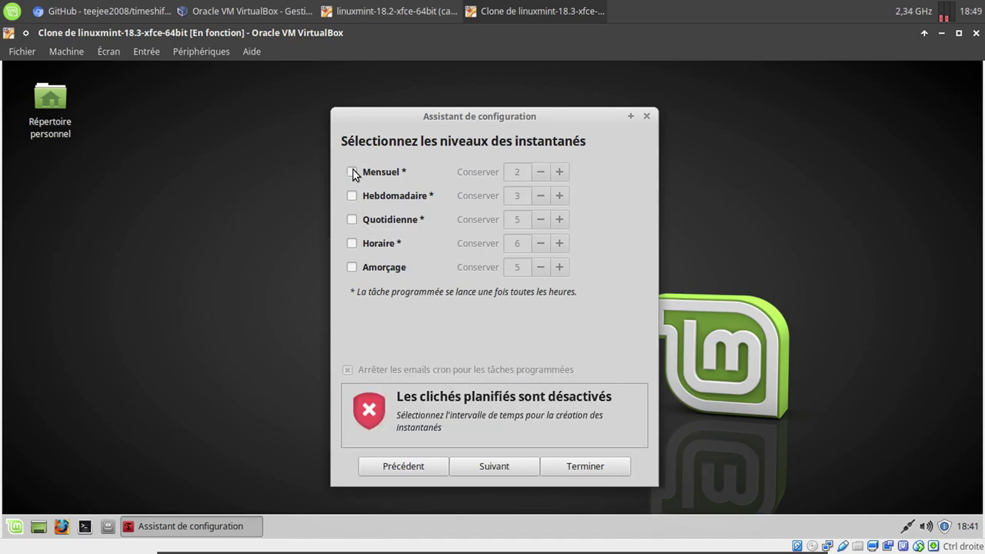
left_click(352, 171)
left_click(351, 195)
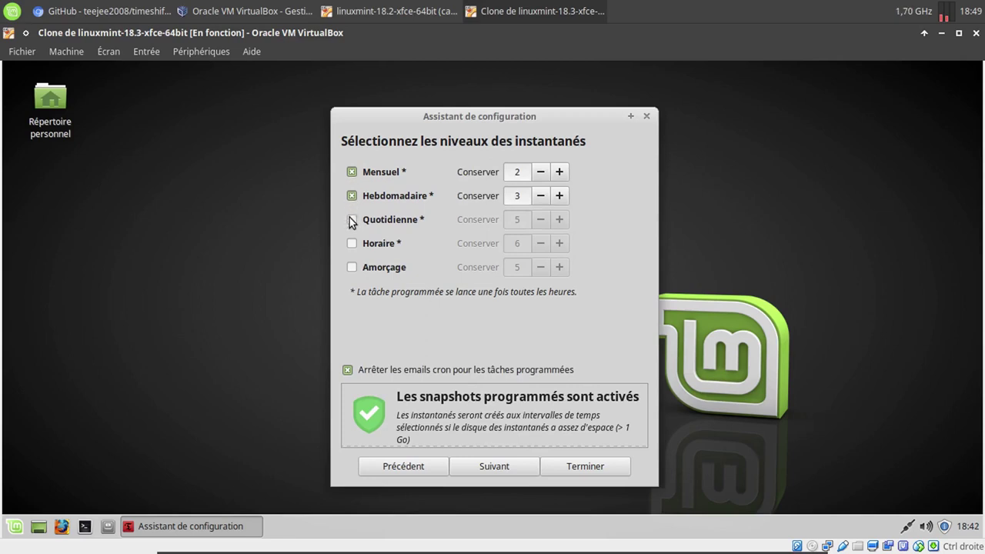
left_click(352, 220)
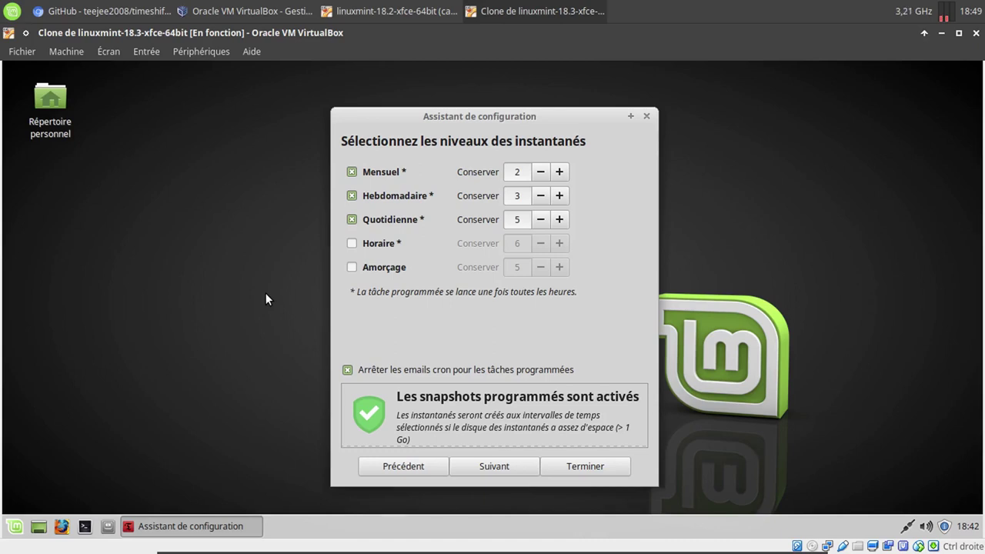
Step: Confirm the snapshot levels, read through the configuration summary and finish the setup wizard
left_click(494, 467)
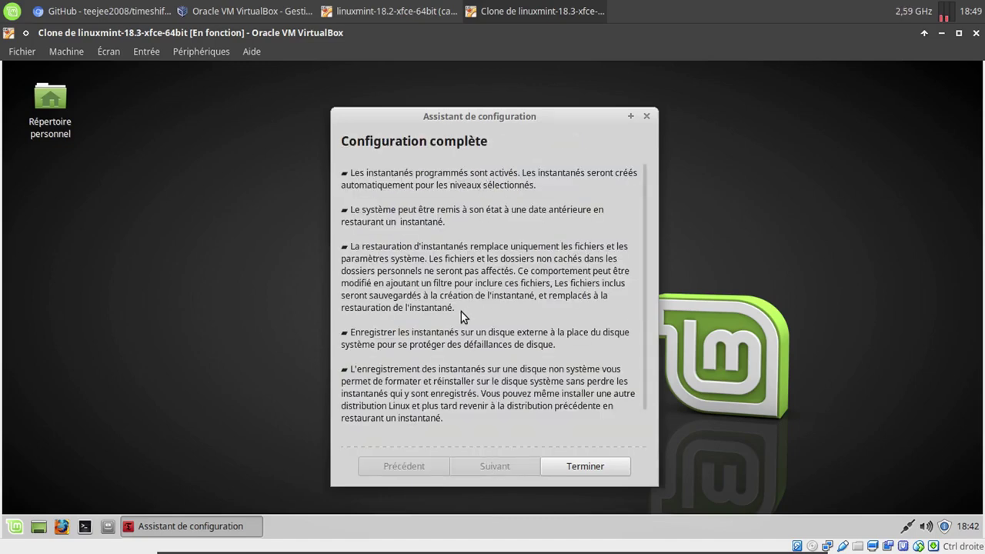
scroll(461, 311, "down", 2)
scroll(461, 311, "up", 2)
left_click(581, 468)
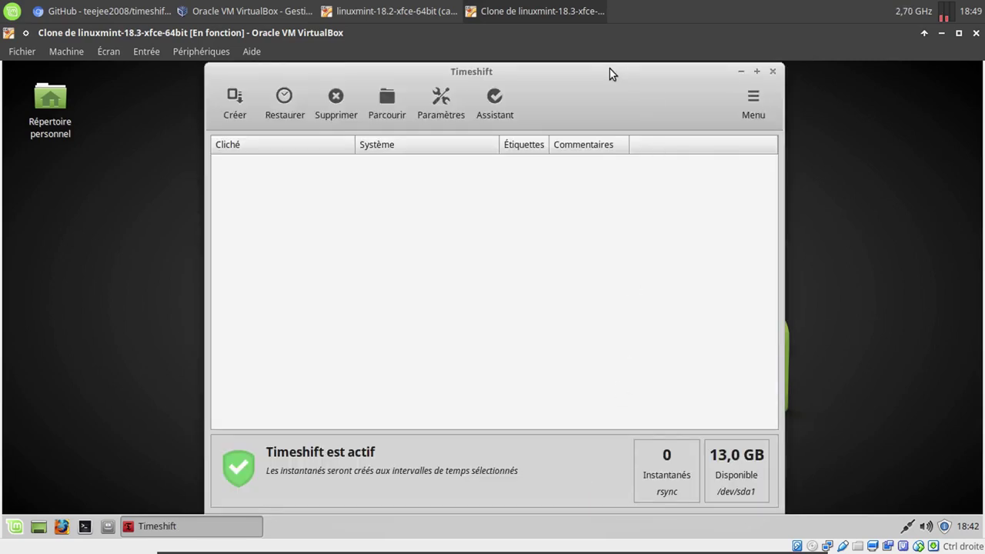
Step: Open the Timeshift settings and review the snapshot type, location and schedule
mouse_move(610, 72)
left_mouse_down()
mouse_move(600, 90)
mouse_move(596, 71)
left_mouse_up()
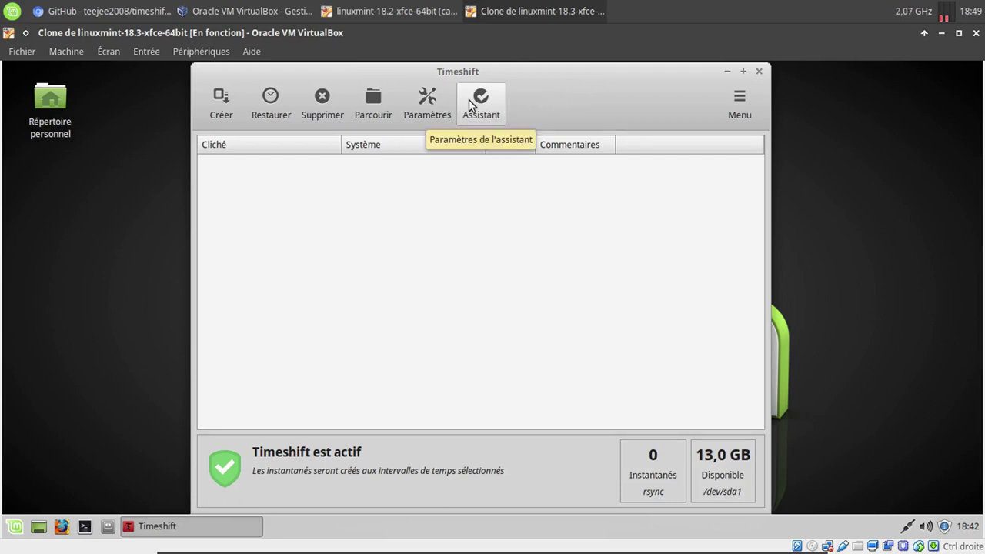
left_click(424, 106)
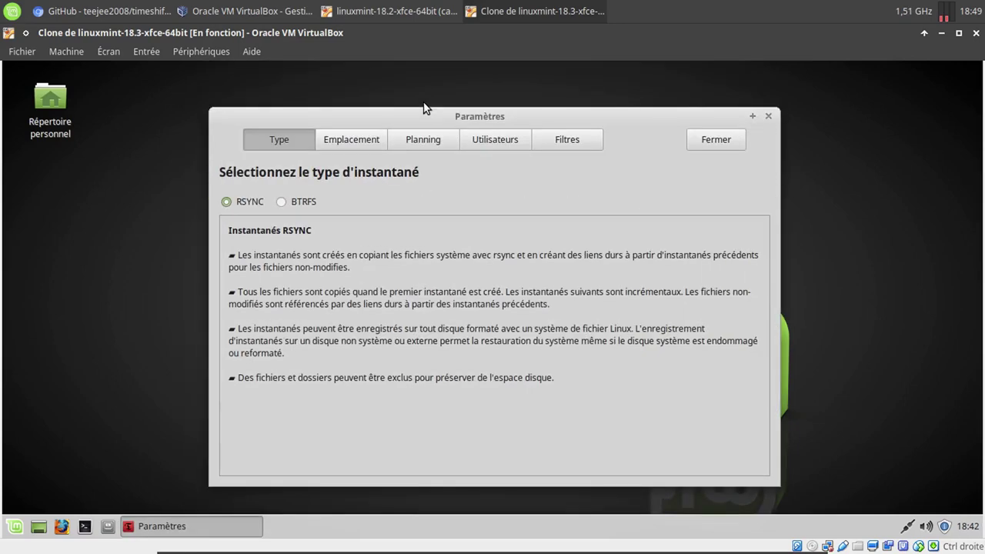
left_click(334, 146)
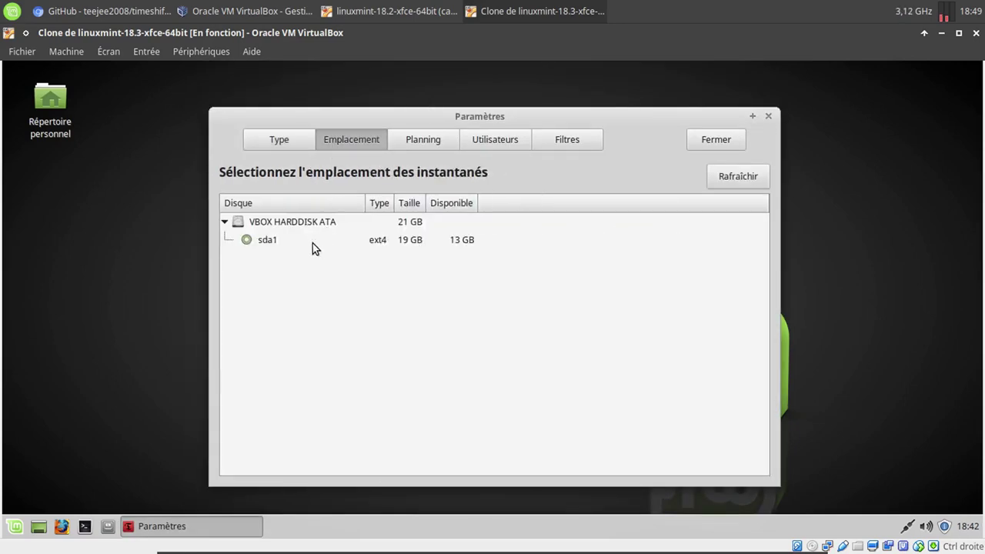
left_click(430, 141)
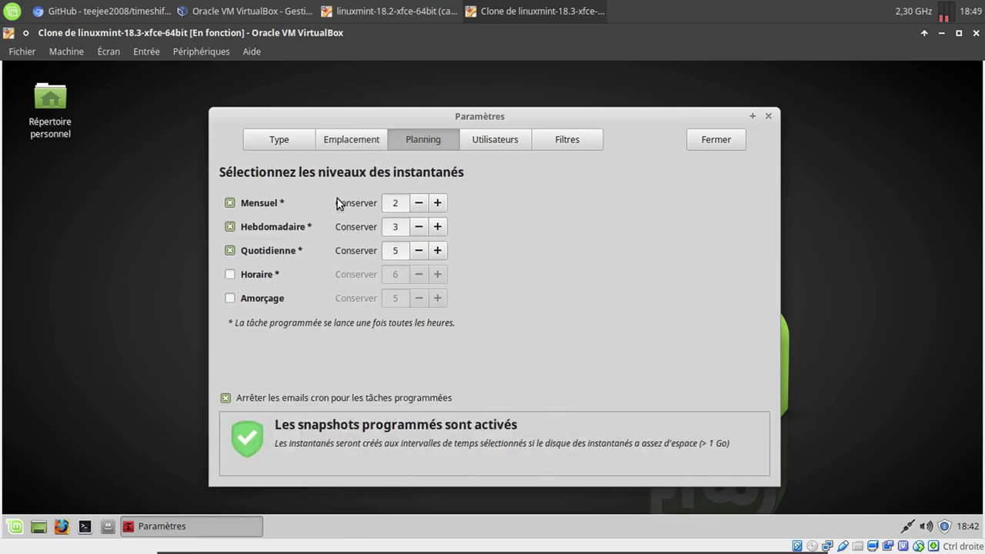
Step: For the user home folders, include everything from root and only the hidden items of the regular user
left_click(488, 141)
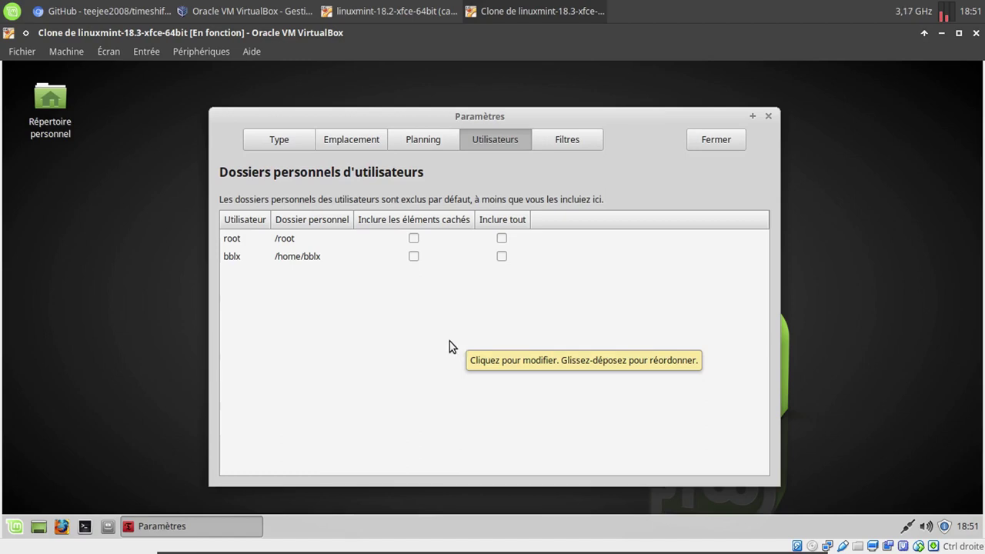
left_click(501, 238)
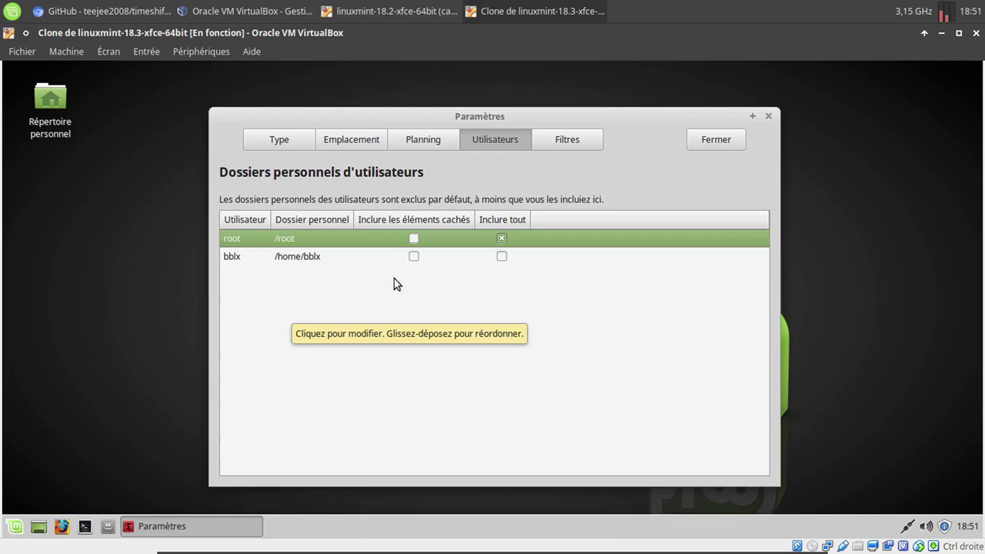
left_click(414, 257)
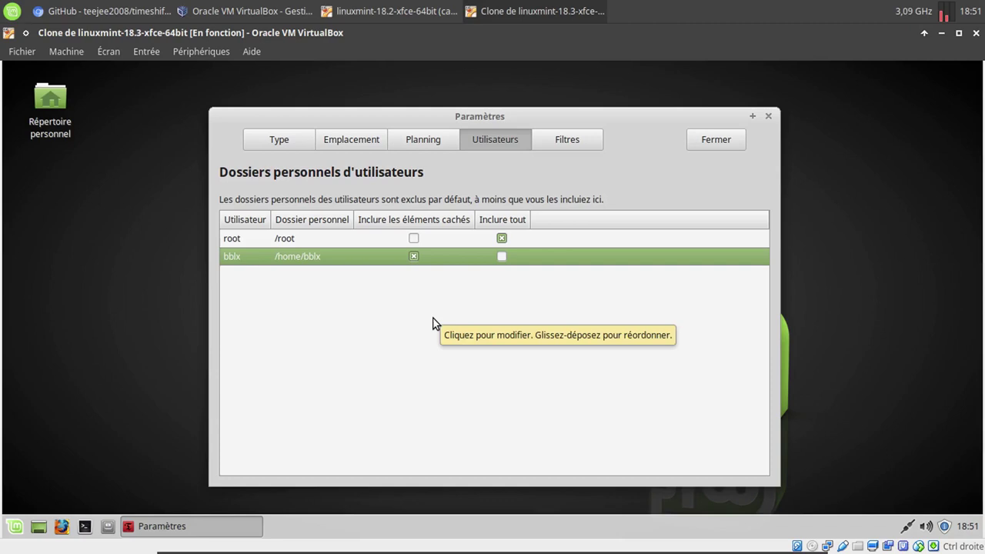
Step: Open the home folder in the file manager, show its hidden files and maximize the window
left_click(111, 527)
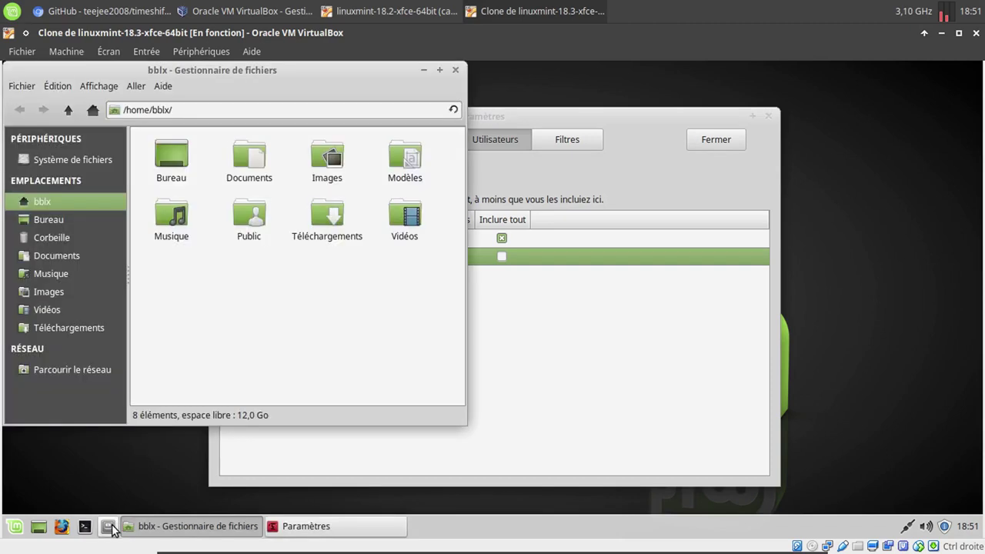
left_click(90, 88)
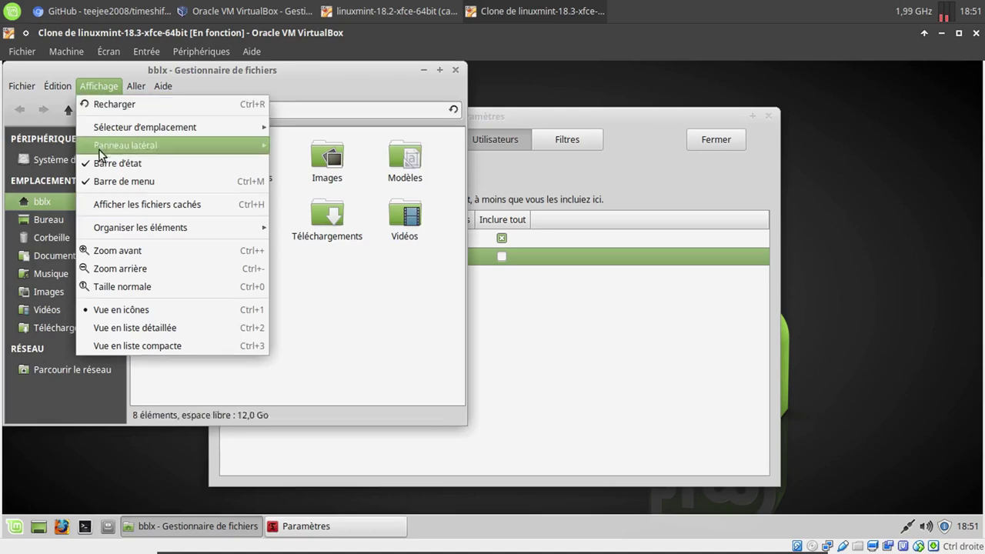
left_click(117, 202)
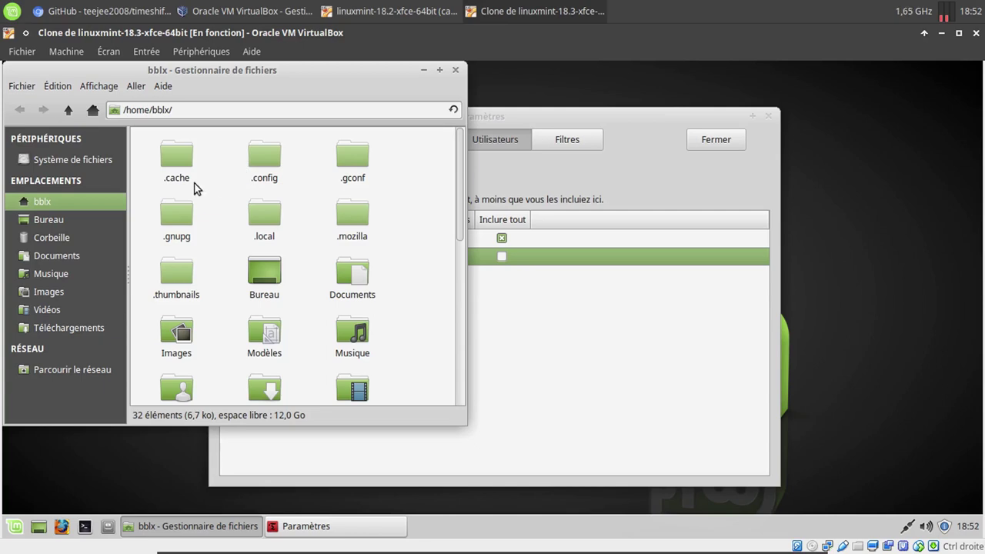
left_click(440, 71)
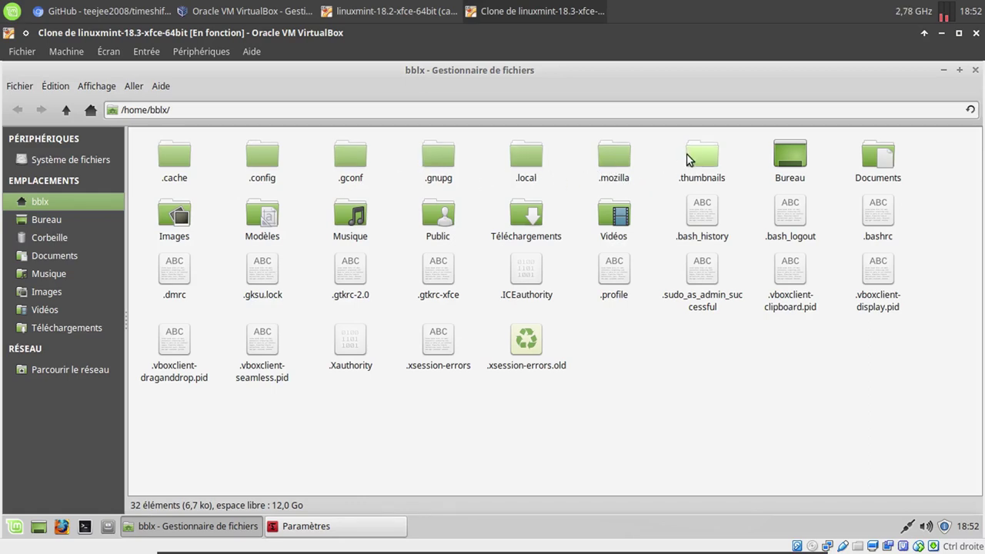
Step: Highlight the hidden configuration files of the home folder in groups, and clear the selection
left_click(702, 220)
left_click(791, 220, "ctrl")
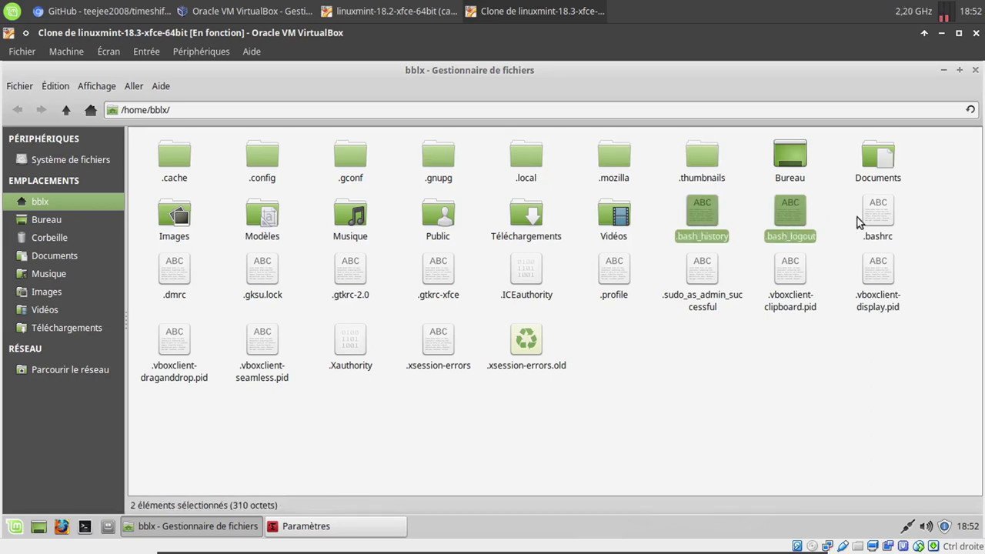
left_click(863, 222, "ctrl")
left_click(875, 268, "ctrl")
left_click(788, 275)
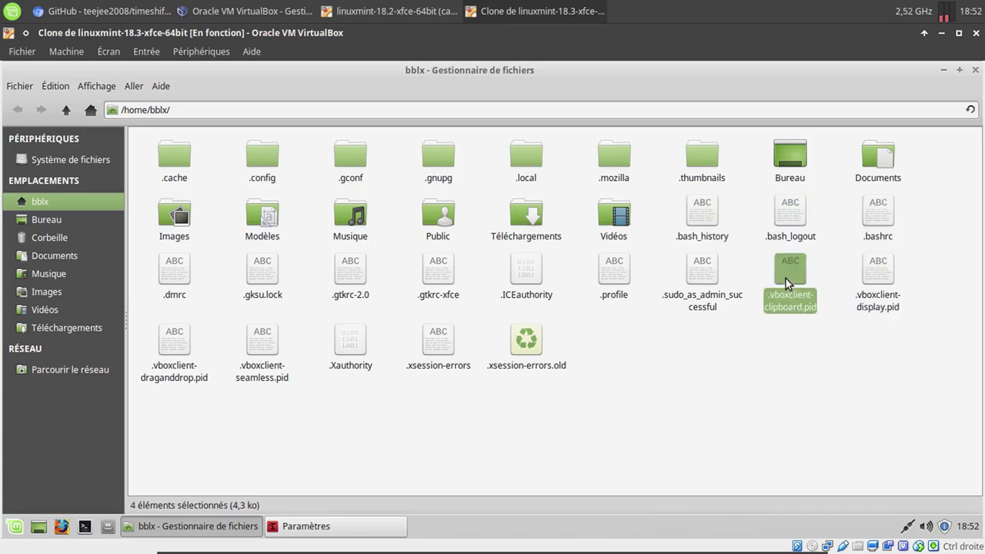
left_click(689, 278)
left_click(615, 274)
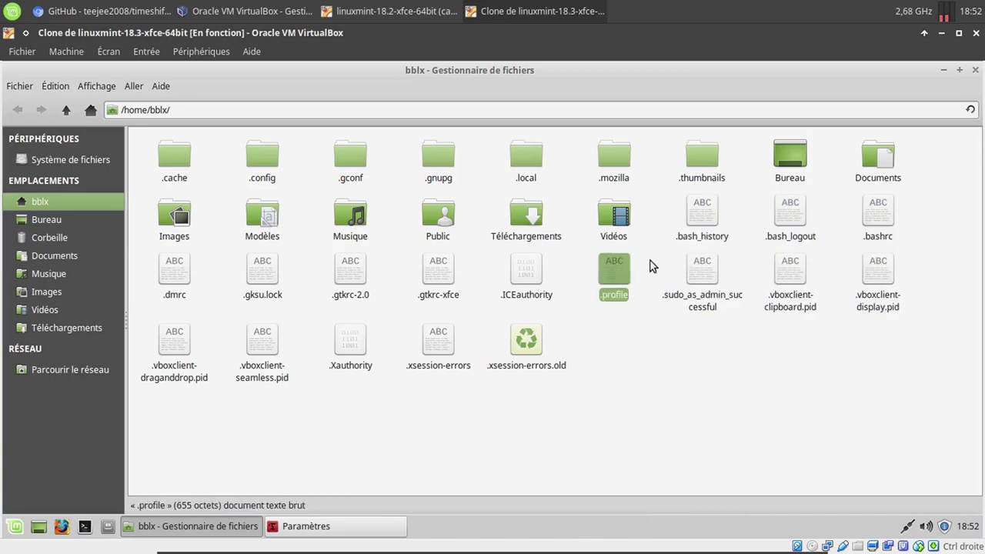
left_click_drag(671, 206, 946, 304)
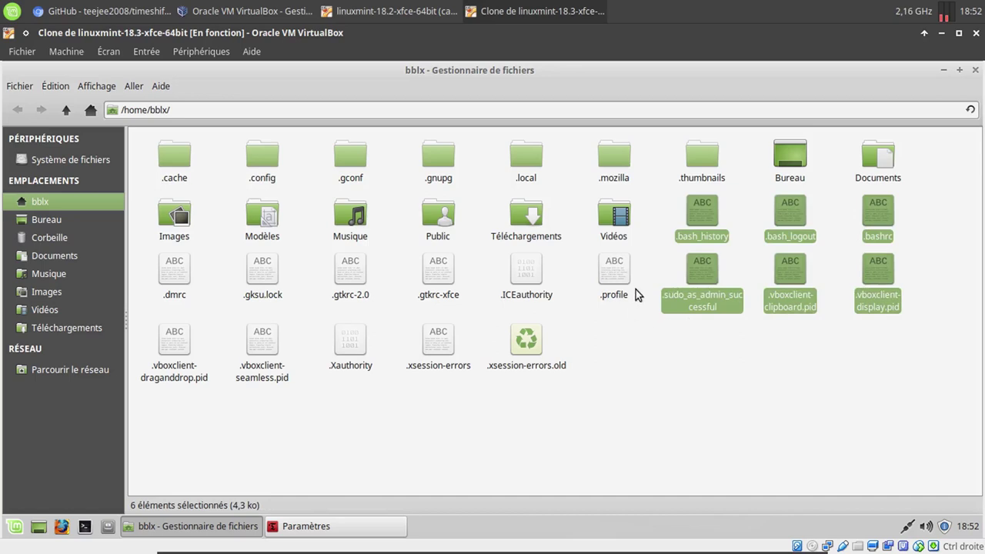
left_click_drag(636, 290, 159, 291)
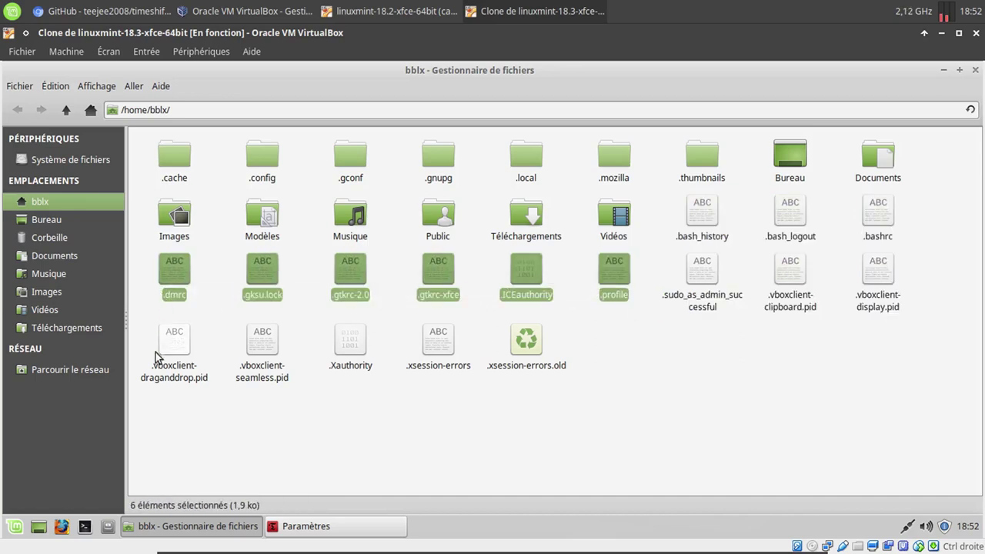
left_click_drag(148, 344, 572, 345)
left_click(455, 420)
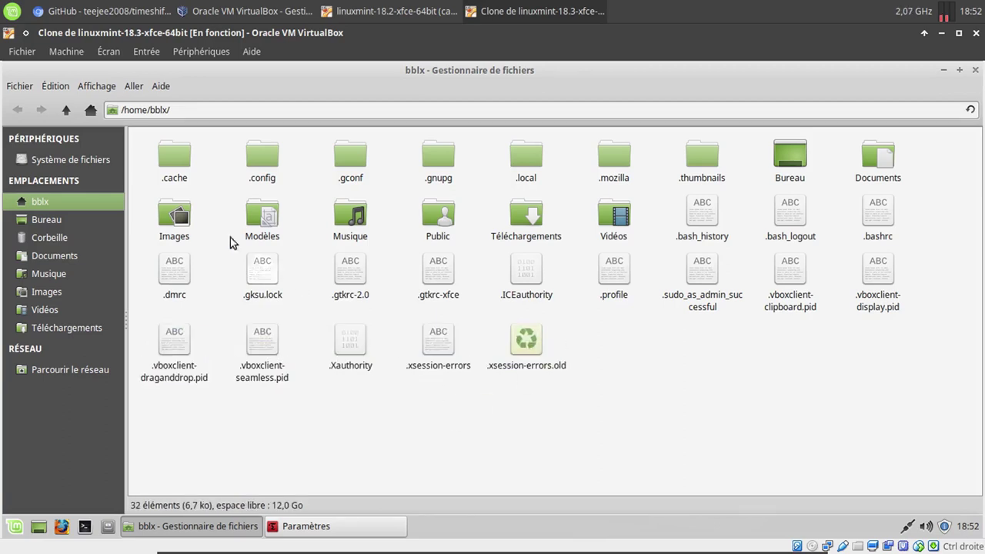
Step: Hide the hidden files again, highlight the remaining personal folders and close the file manager
left_click(85, 86)
left_click(100, 201)
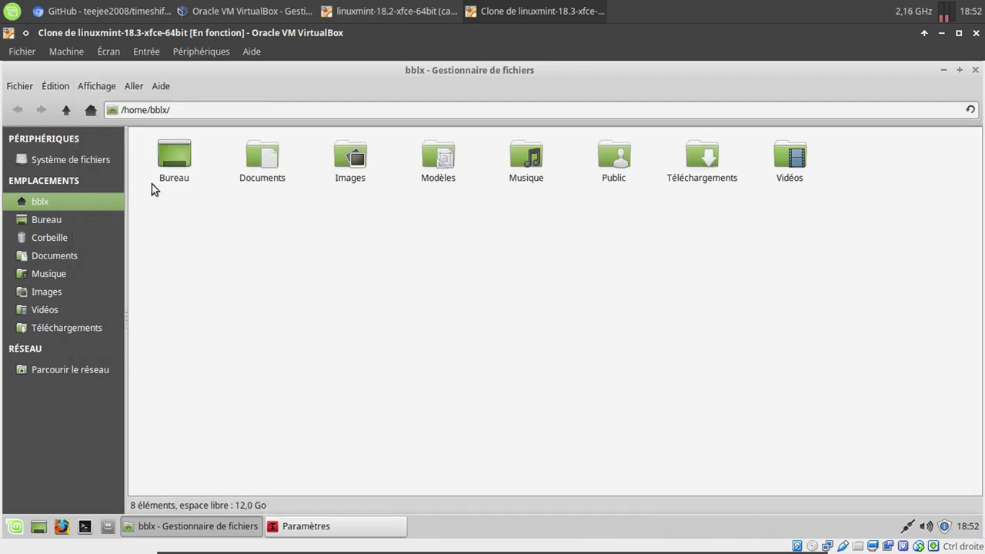
left_click_drag(154, 203, 827, 182)
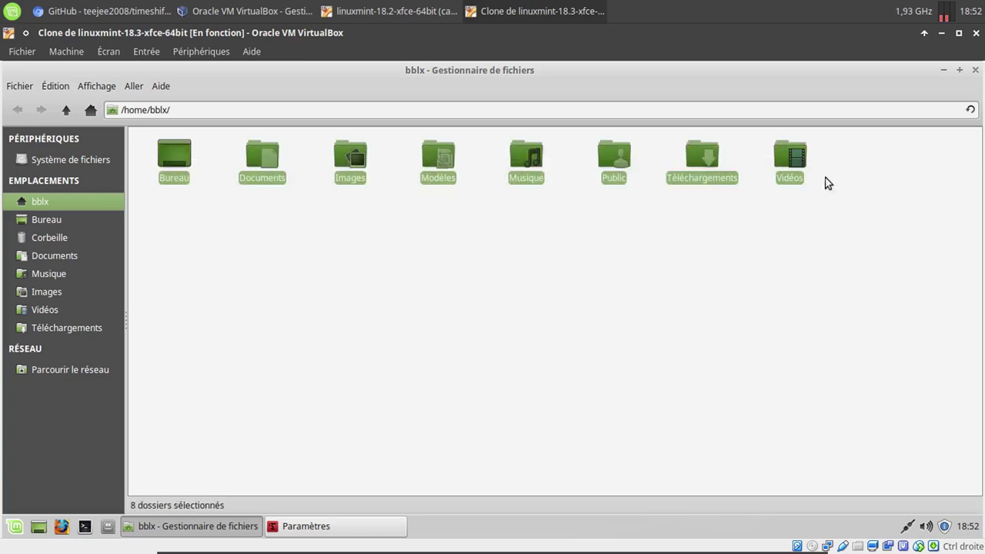
left_click(616, 299)
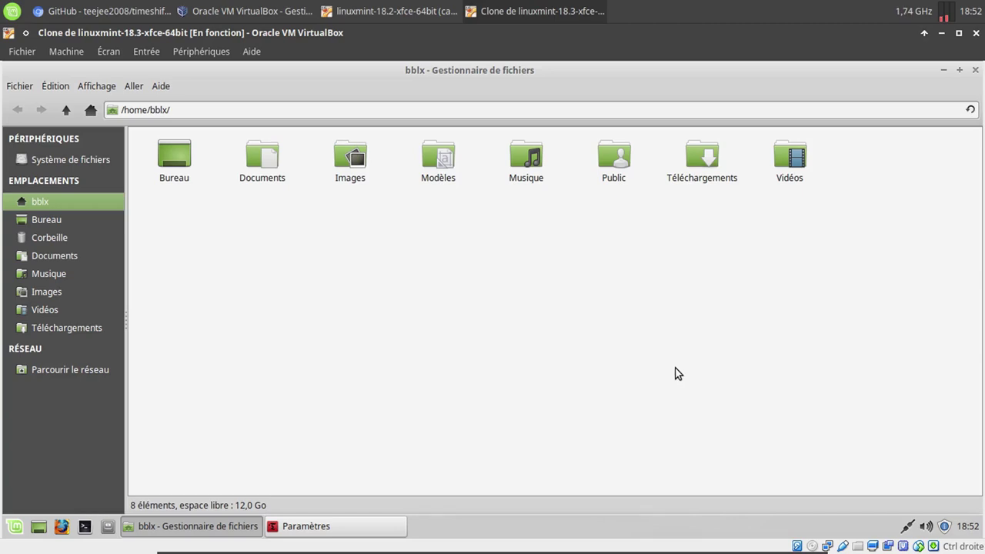
left_click(974, 72)
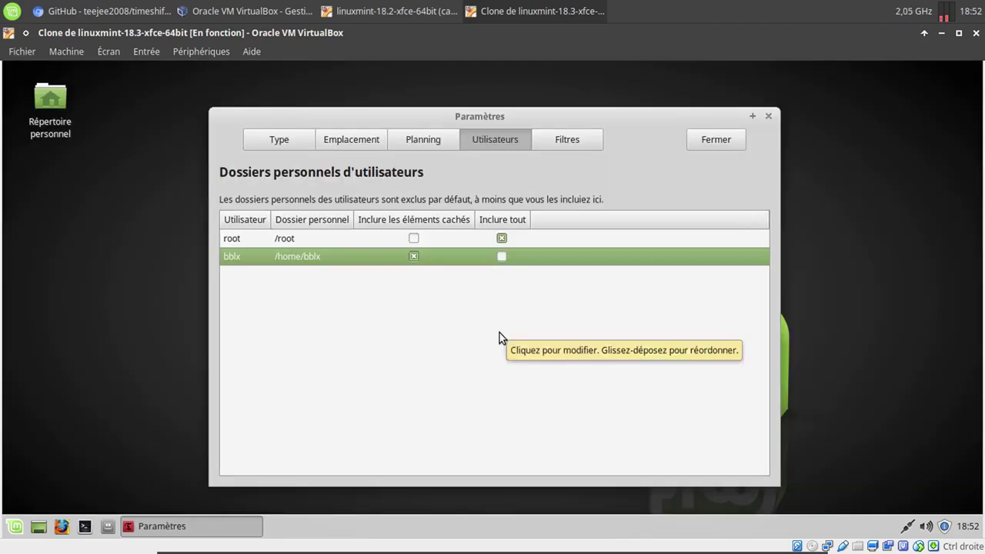
Step: In the snapshot filters, try entering *.mp3 as an exclusion pattern, erase it and cancel the entry
left_click(570, 147)
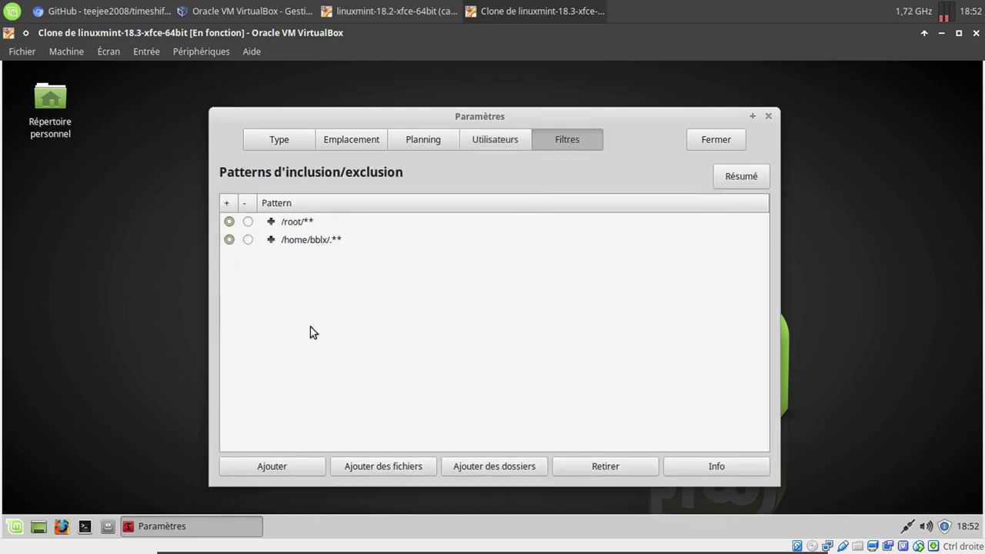
left_click(305, 466)
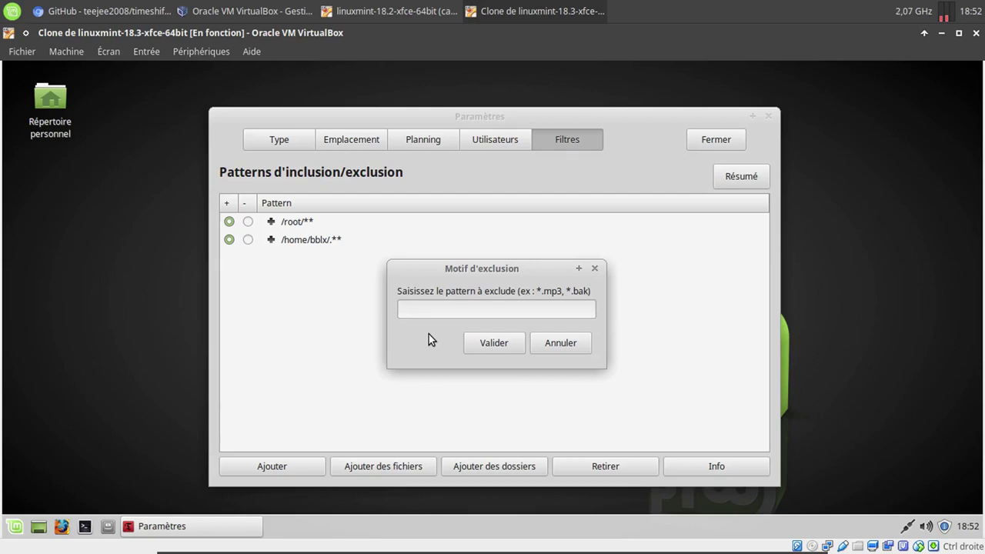
type("*.mp3")
key("BackSpace")
key("BackSpace")
key("BackSpace")
key("BackSpace")
key("BackSpace")
left_click(550, 345)
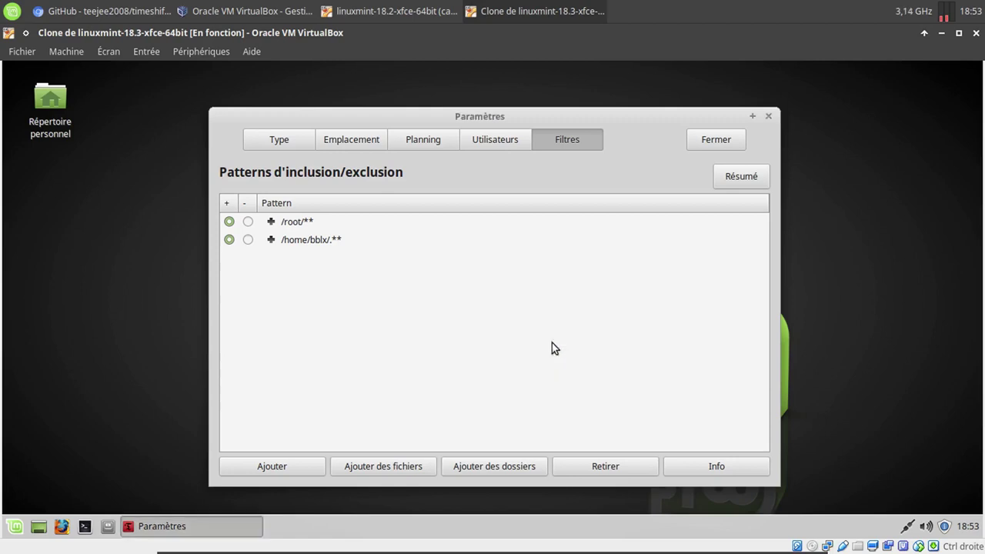
Step: View the file chooser for adding files to the filters and cancel it
left_click(390, 470)
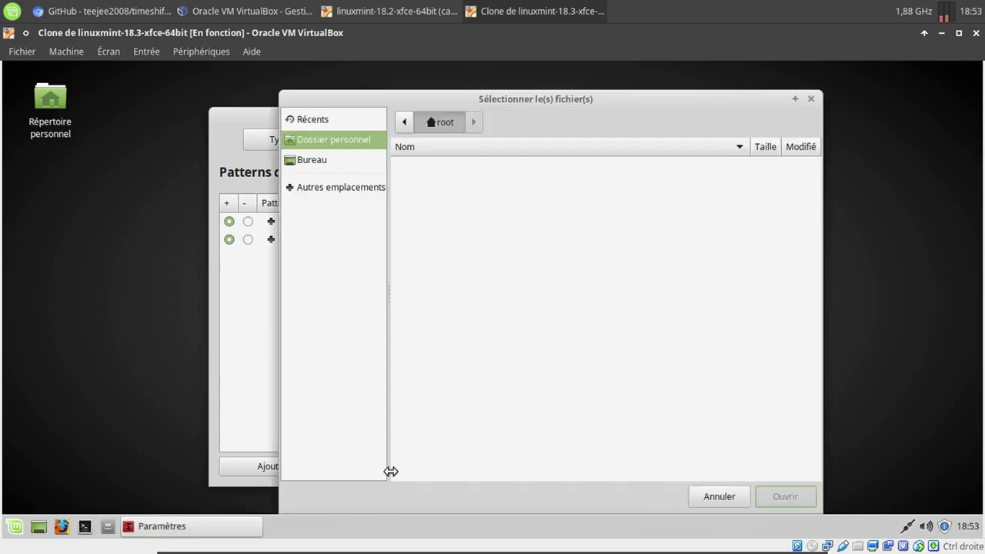
left_click(693, 495)
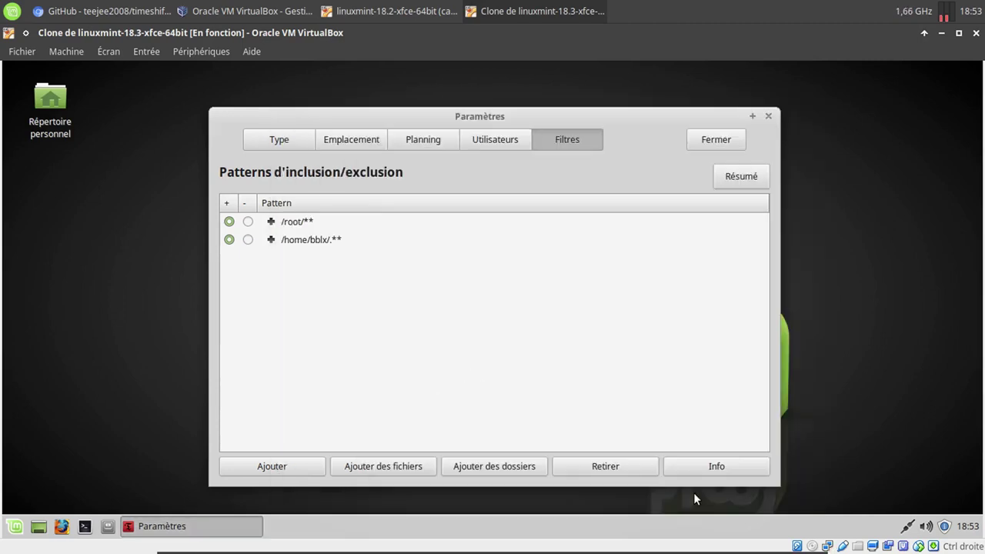
Step: View and cancel the folder chooser once, and add the Images folder from the user's home directory to the snapshot filters
left_click(495, 472)
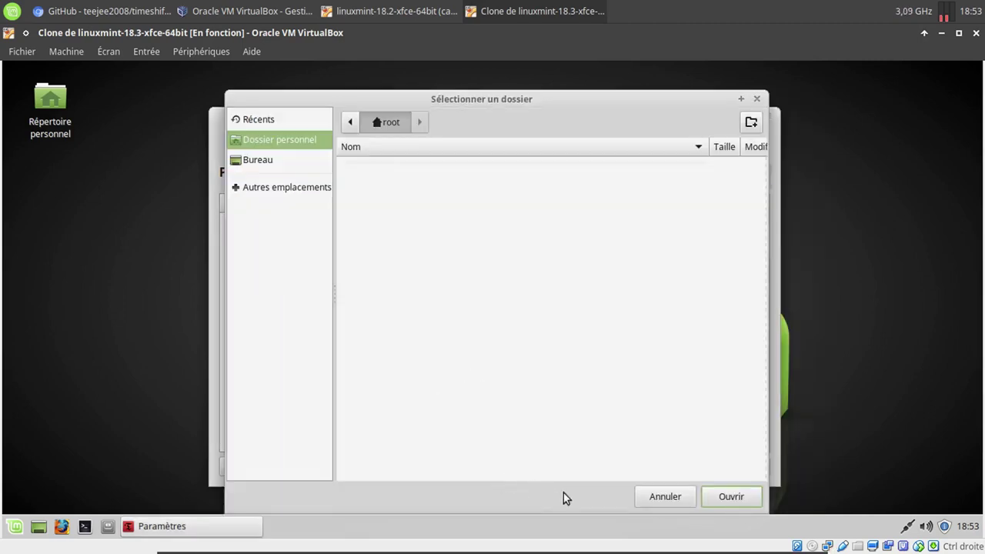
left_click(655, 499)
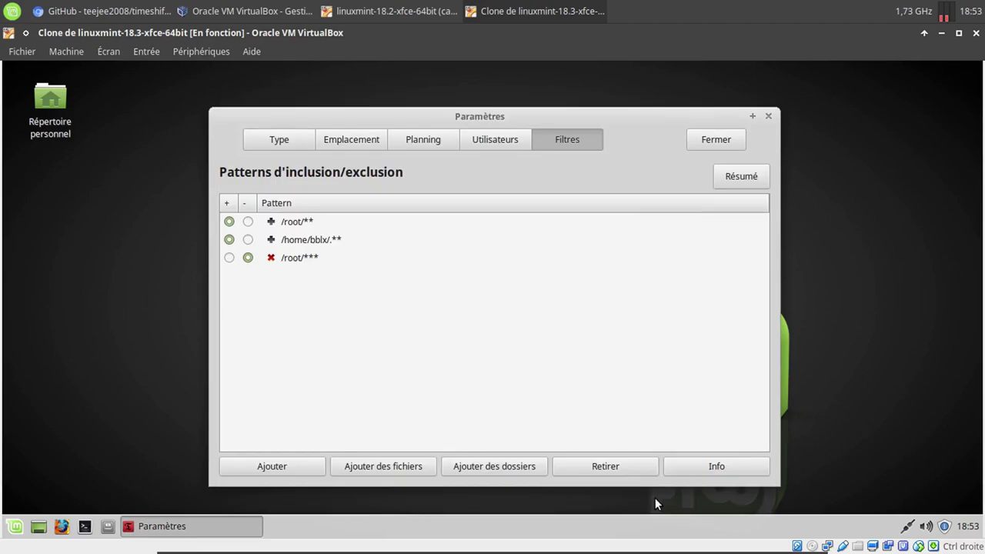
left_click(507, 470)
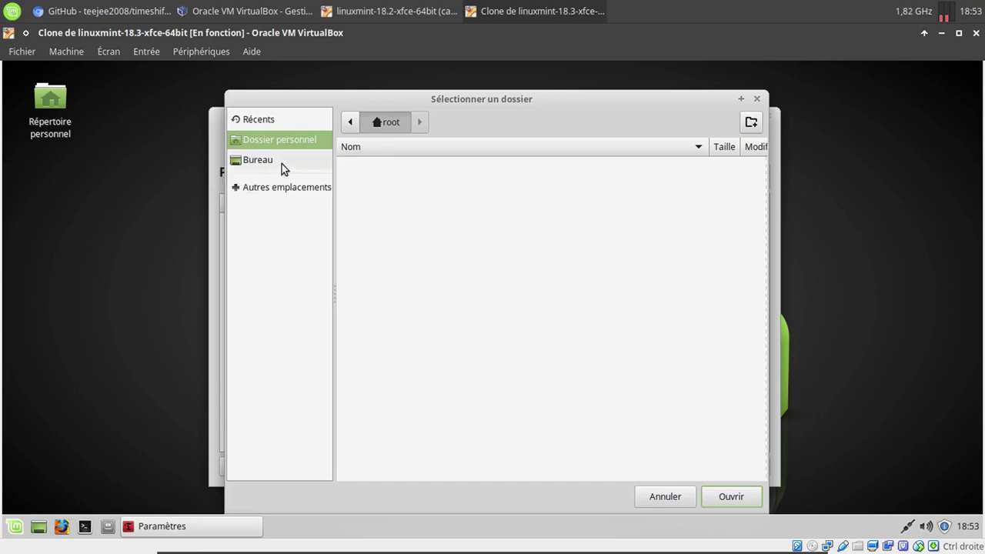
left_click(285, 187)
left_click(415, 146)
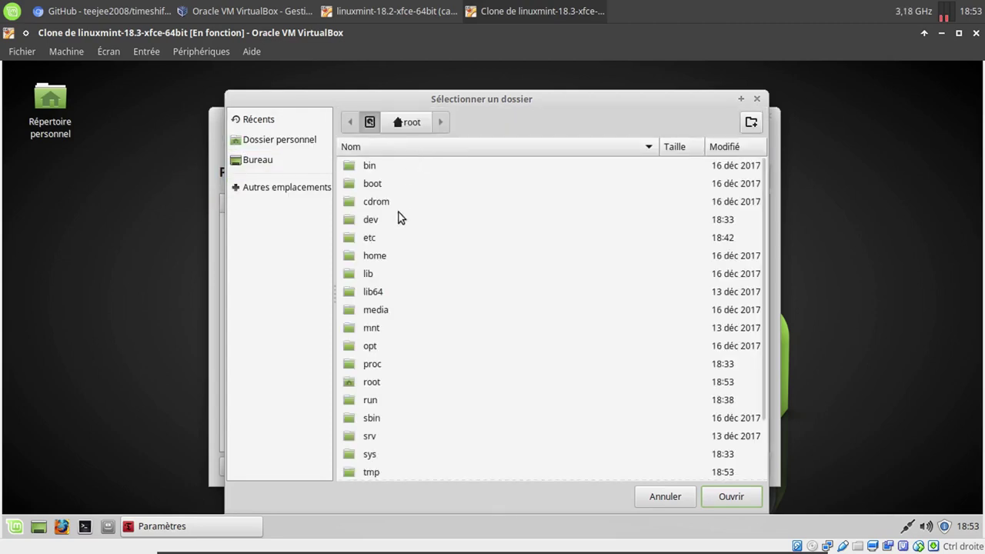
double_click(383, 254)
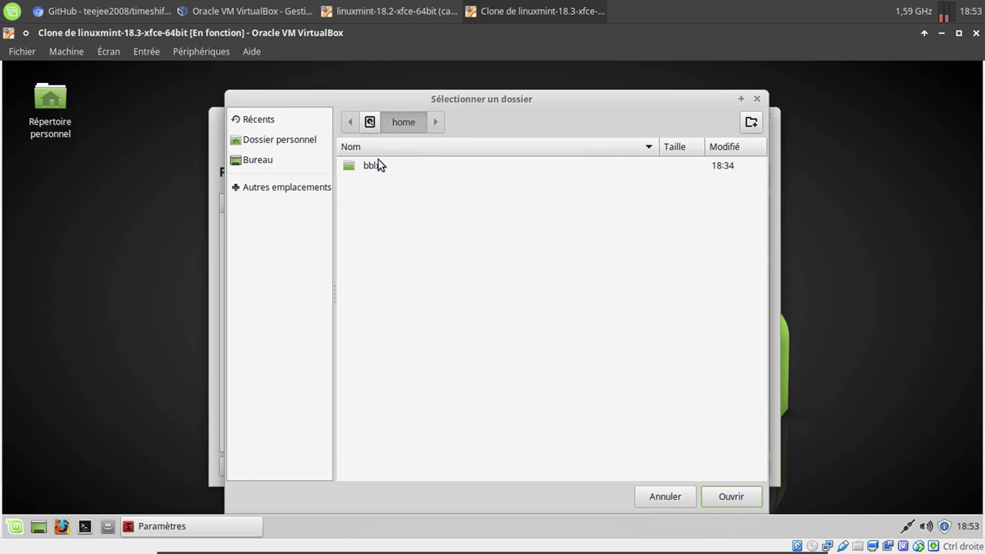
double_click(379, 166)
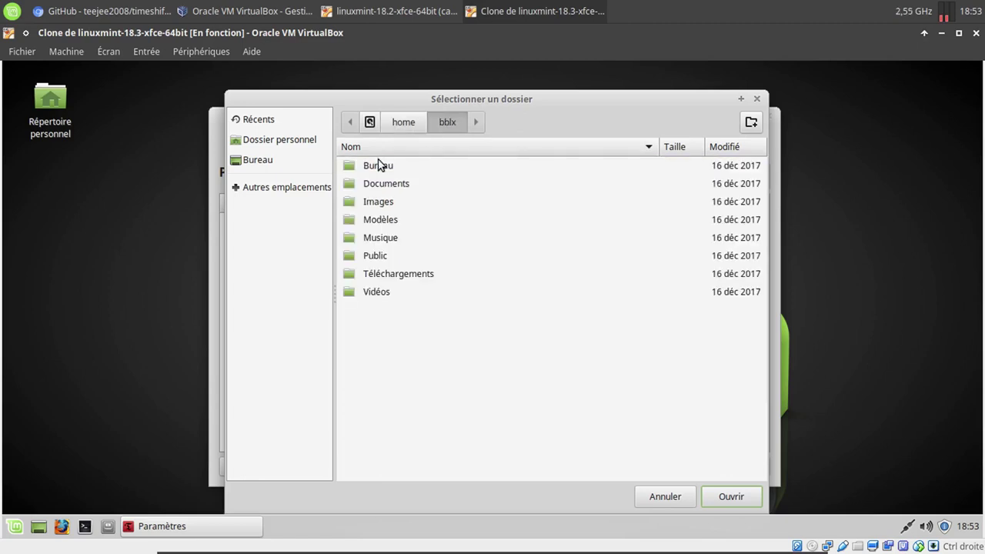
left_click(385, 201)
left_click(739, 496)
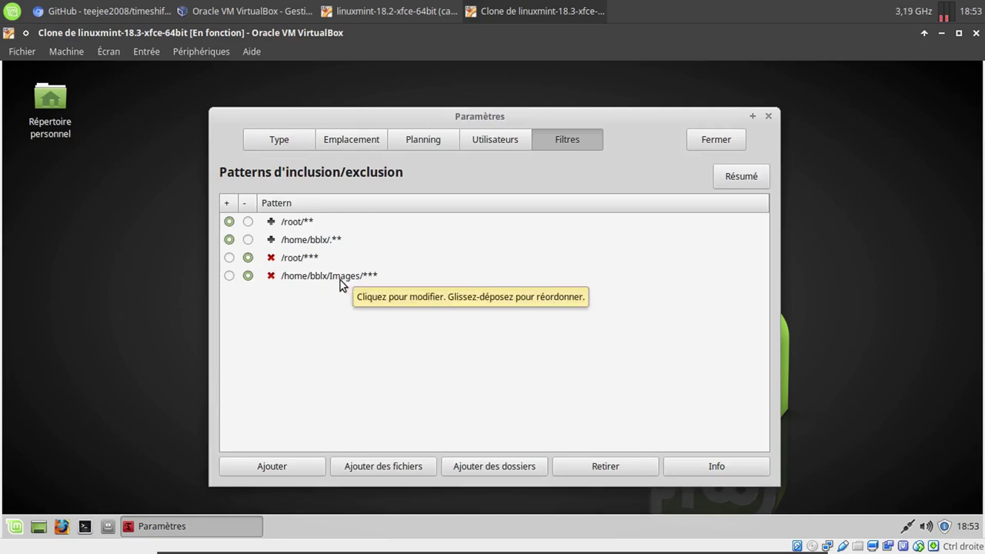
Step: Switch the Images pattern to inclusion, and remove both the Images and /root/*** patterns from the filters
left_click(231, 276)
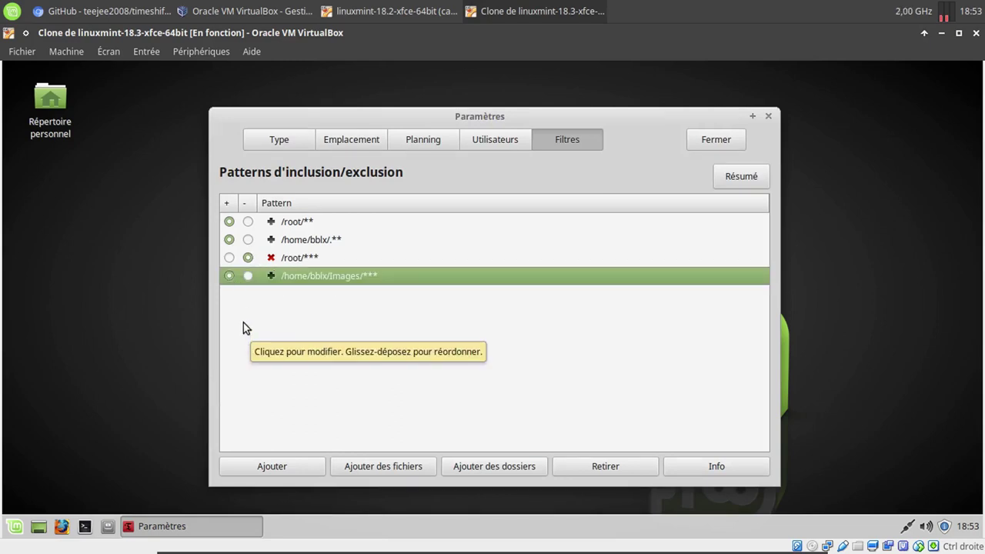
left_click(259, 278)
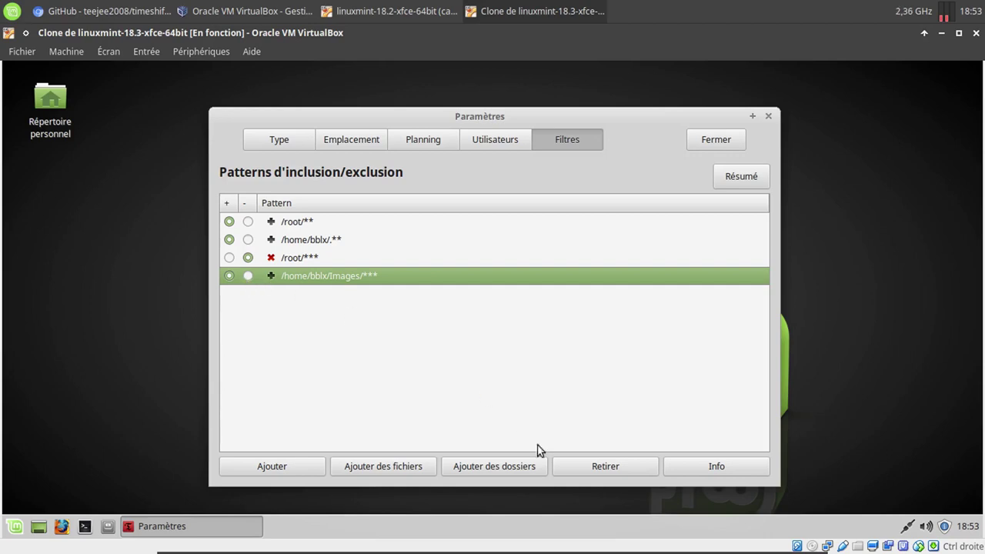
left_click(306, 275)
left_click(603, 467)
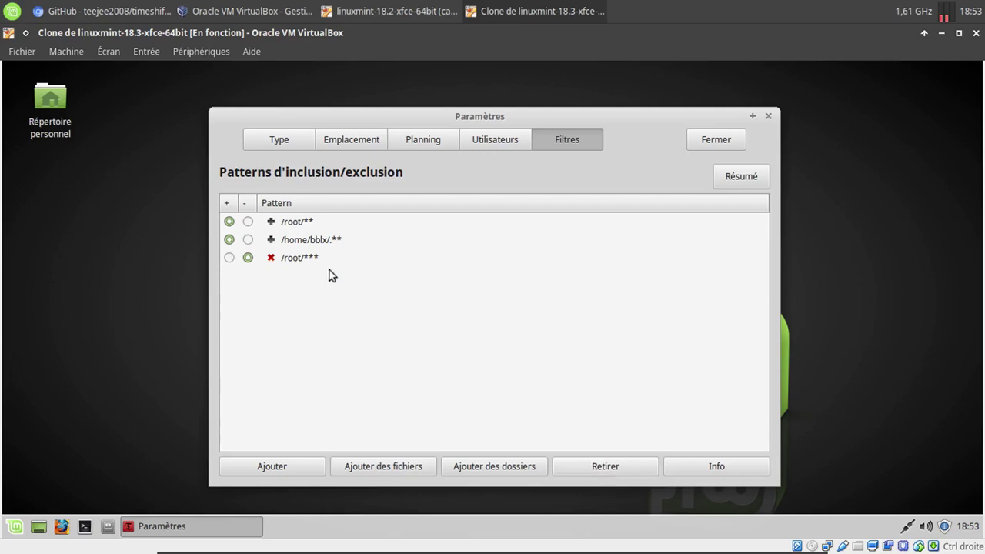
left_click(314, 259)
left_click(623, 465)
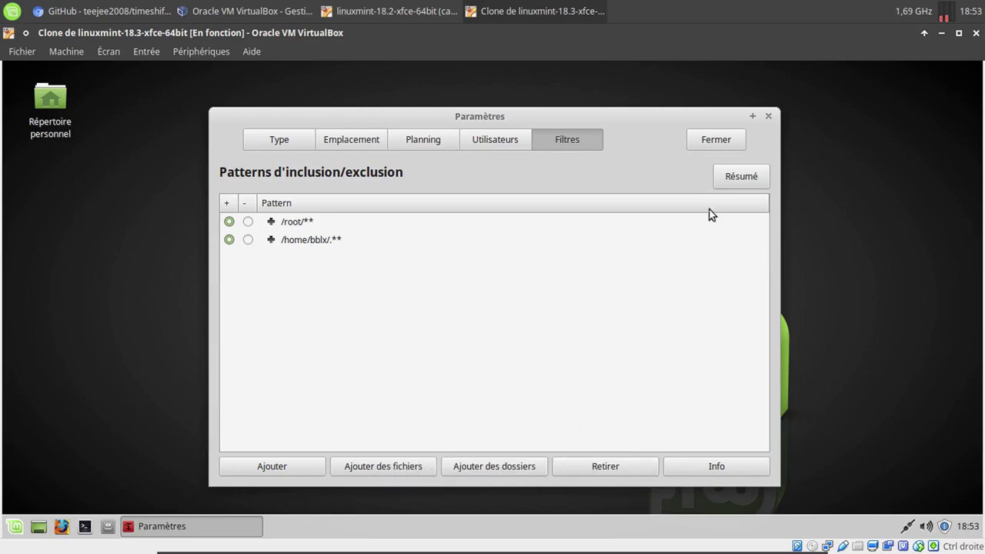
Step: Close the settings and start creating a manual system snapshot
left_click(715, 142)
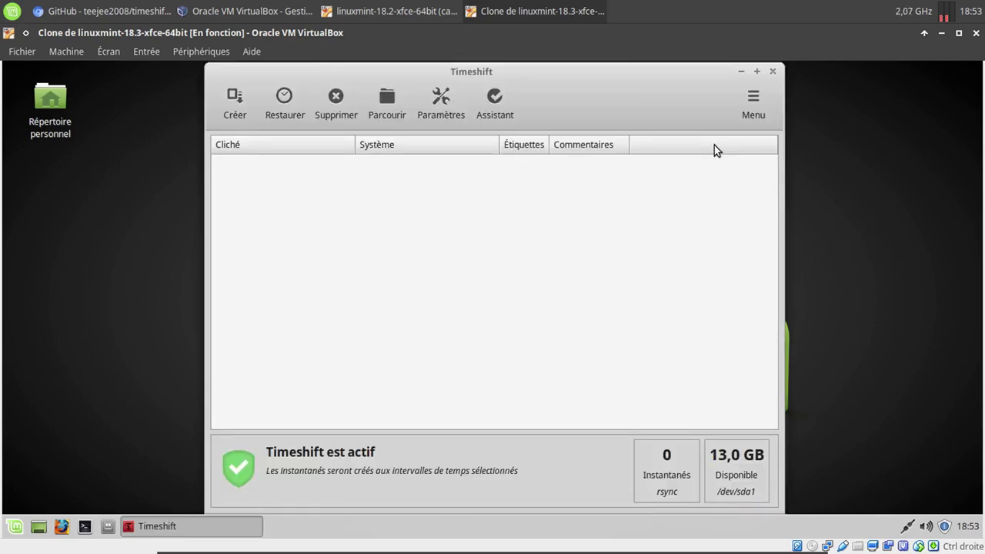
left_click(235, 105)
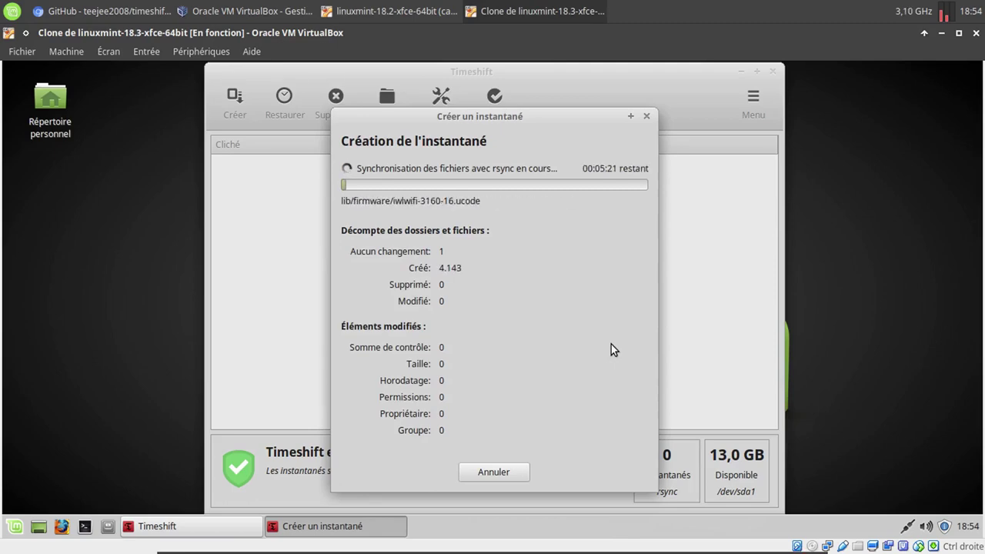
Step: Display the virtual machine full screen and arrange the snapshot progress dialog beside the Timeshift window
key("ctrl+f")
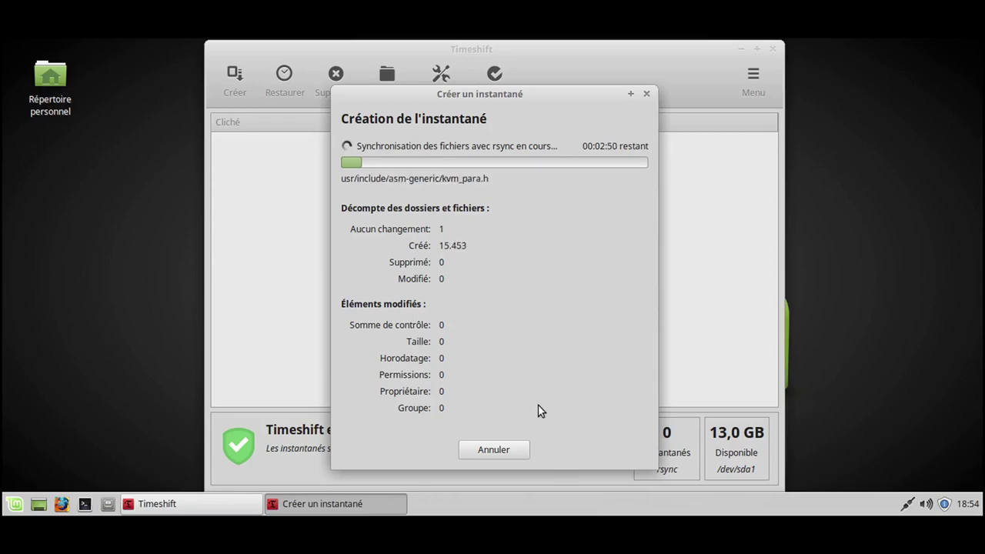
key("ctrl+f")
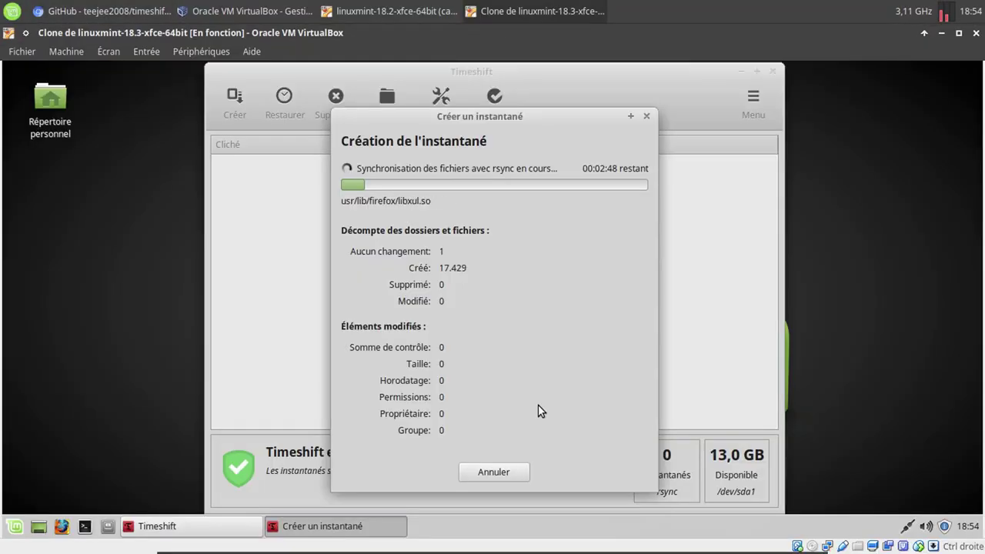
key("ctrl+f")
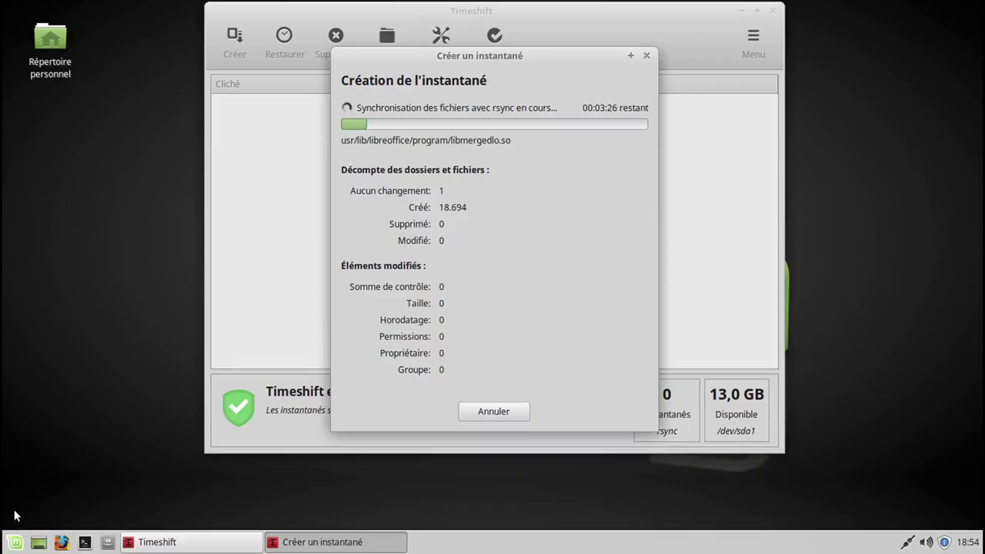
left_click_drag(564, 62, 338, 127)
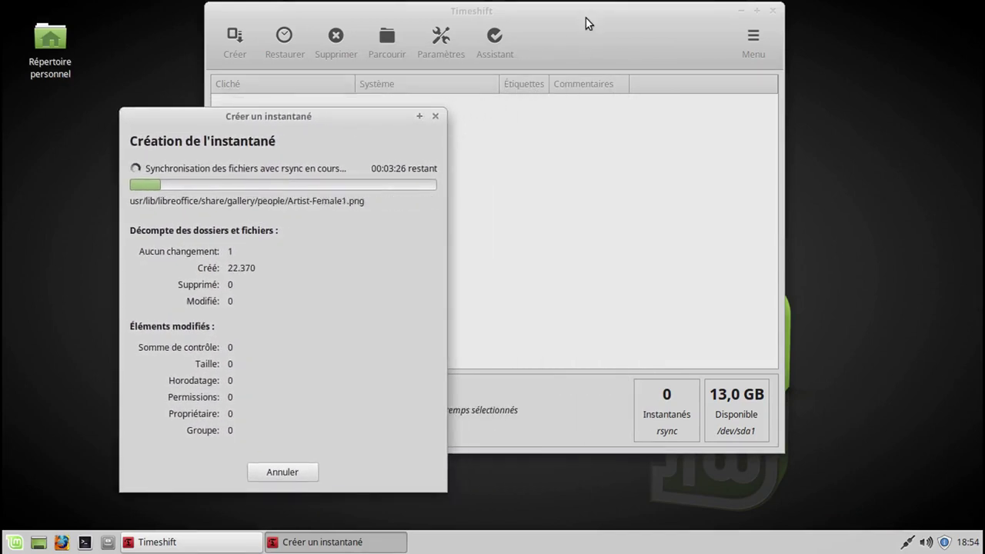
left_click_drag(585, 17, 783, 17)
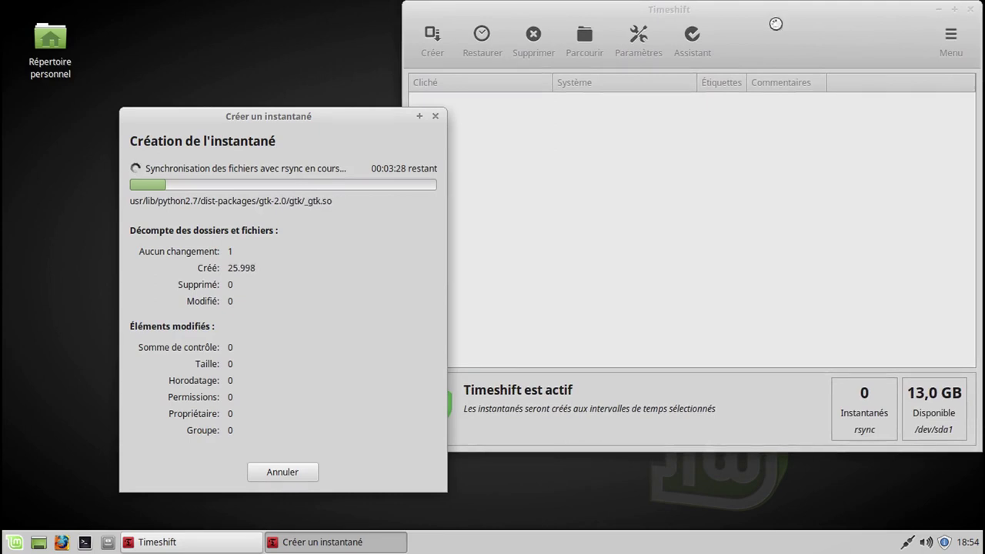
left_click_drag(386, 119, 319, 156)
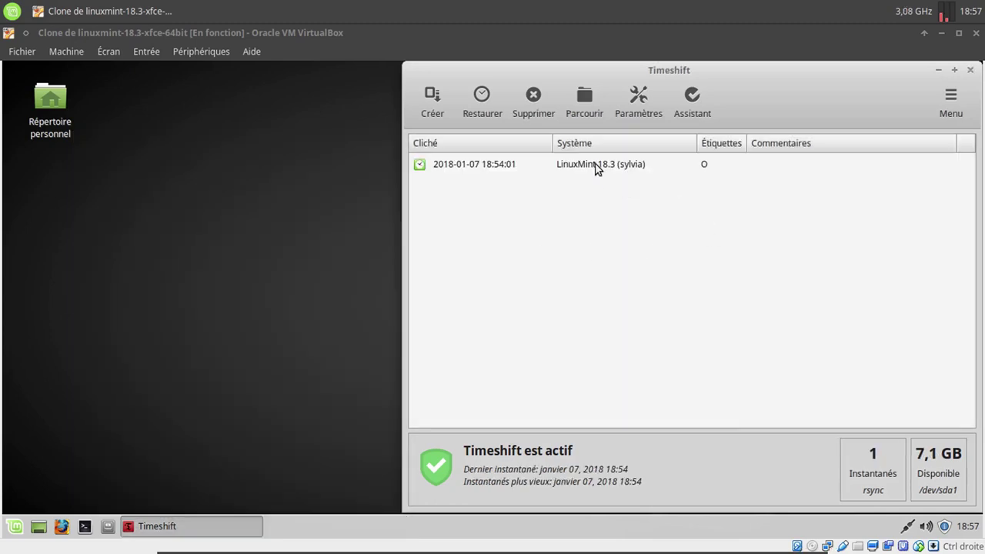
left_click(594, 167)
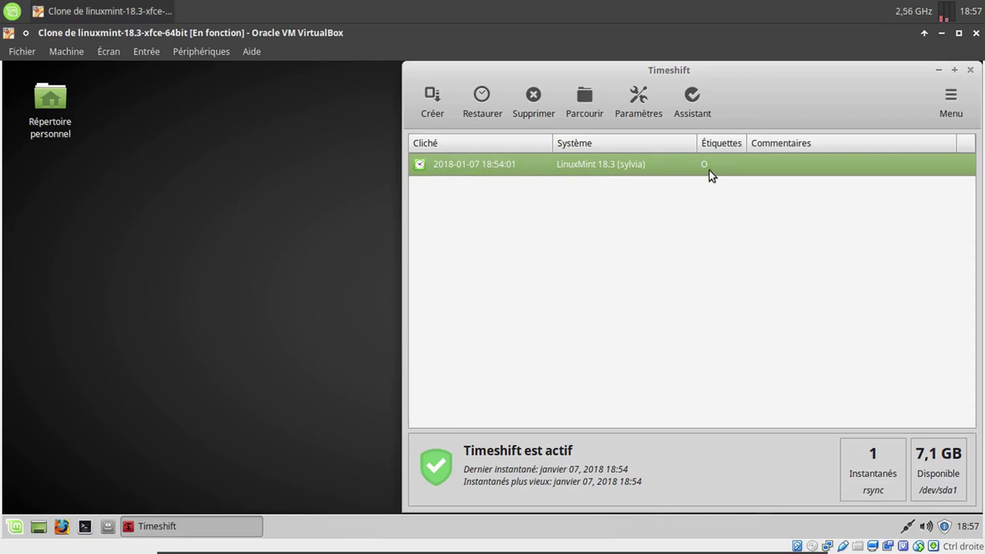
left_click(766, 168)
type("1er")
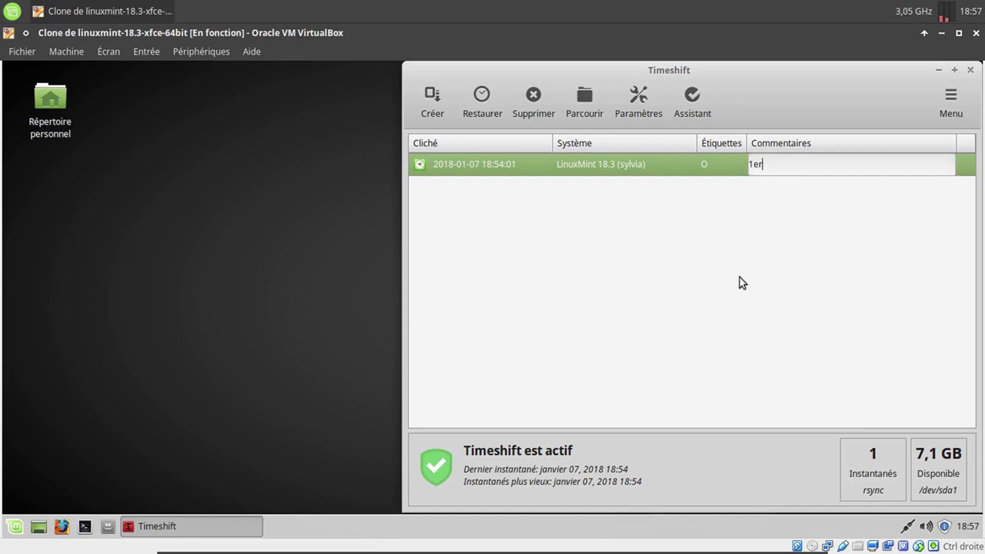
key("Return")
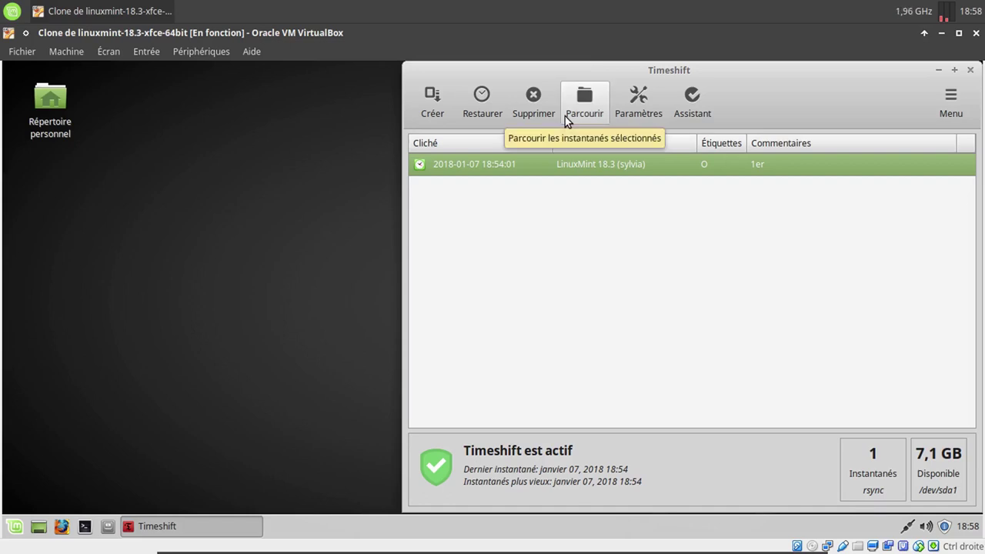
Step: Review the snapshot location and scheduled snapshot levels in the settings, comparing them with the snapshot's tag in the list
left_click(644, 114)
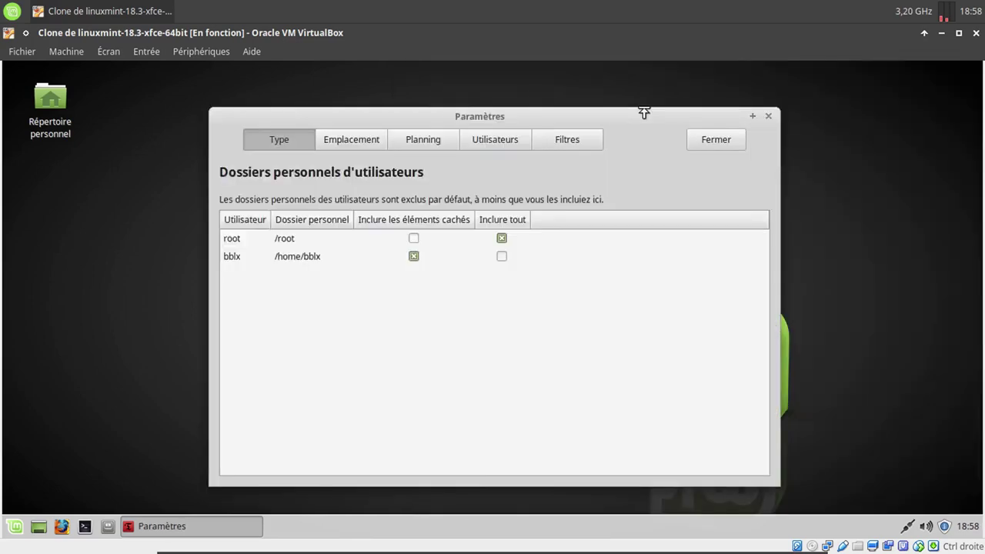
left_click(372, 139)
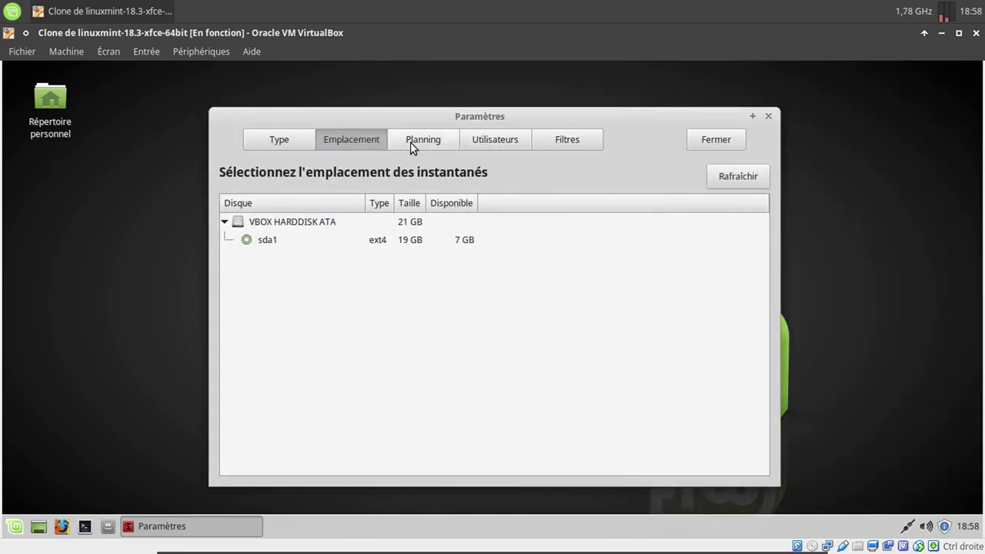
left_click(410, 141)
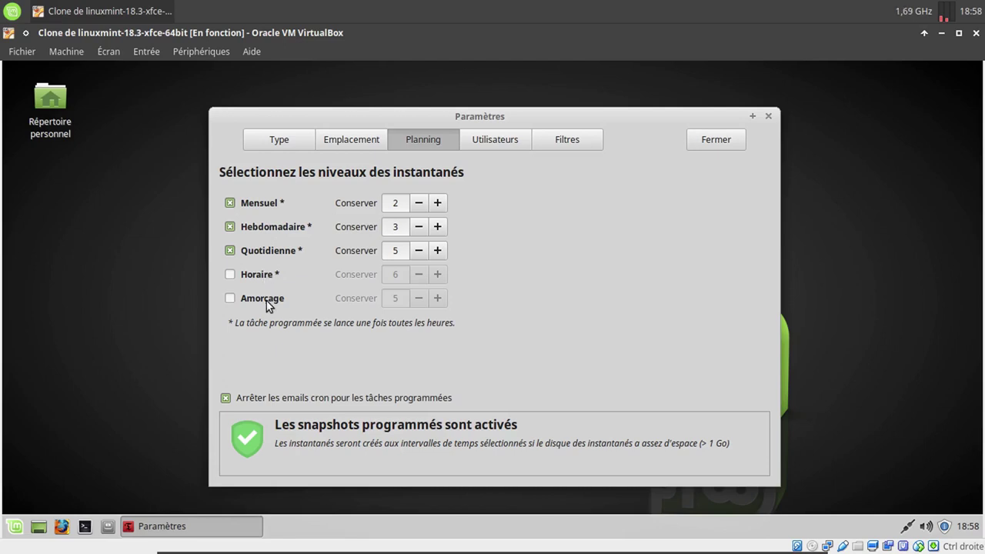
left_click(717, 141)
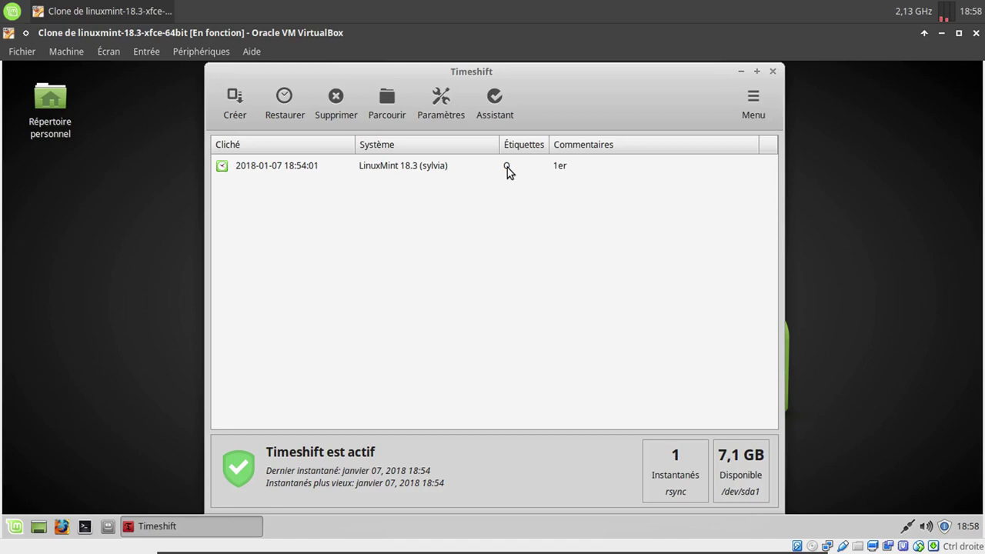
left_click(424, 116)
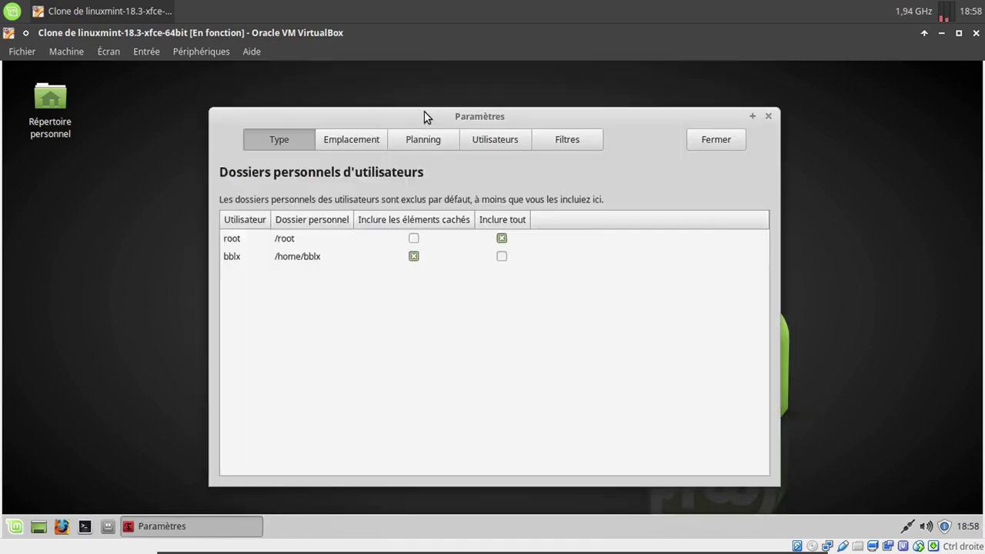
left_click(412, 144)
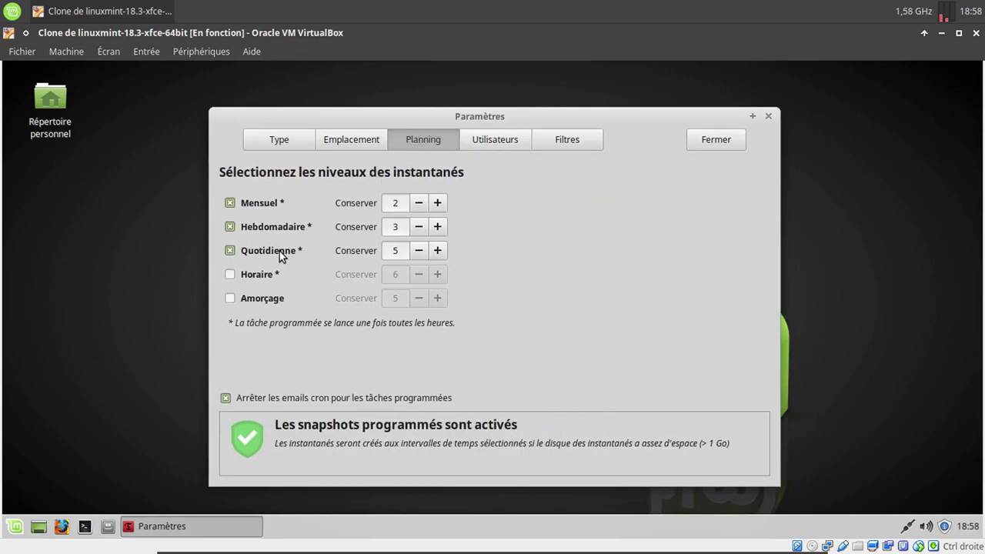
left_click(711, 143)
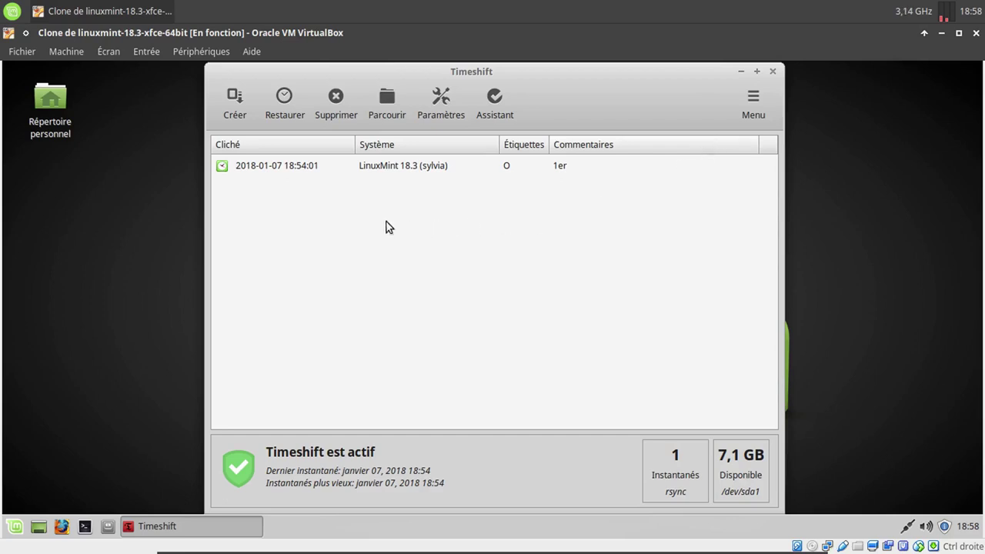
Step: Create a second manual snapshot and close Timeshift
left_click(234, 100)
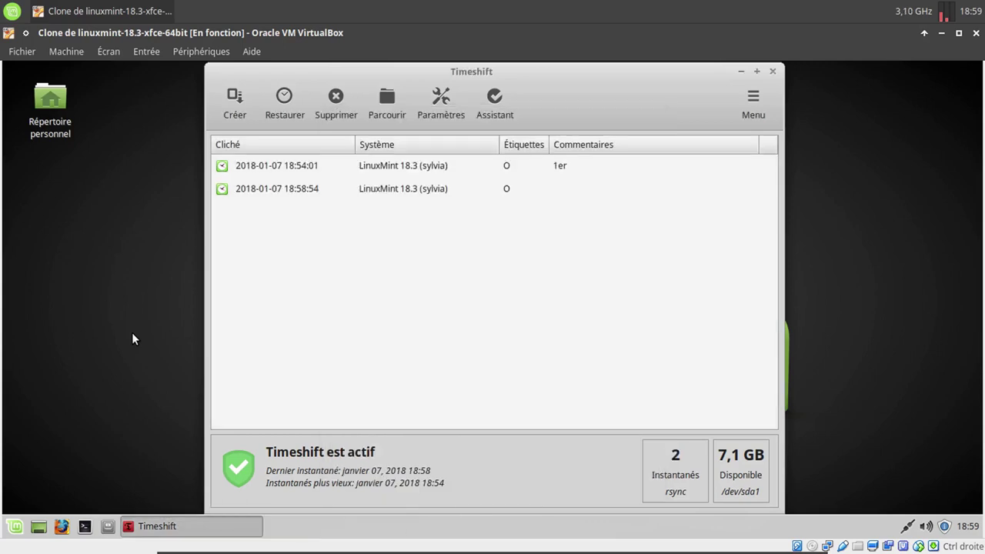
mouse_move(508, 190)
left_click(772, 73)
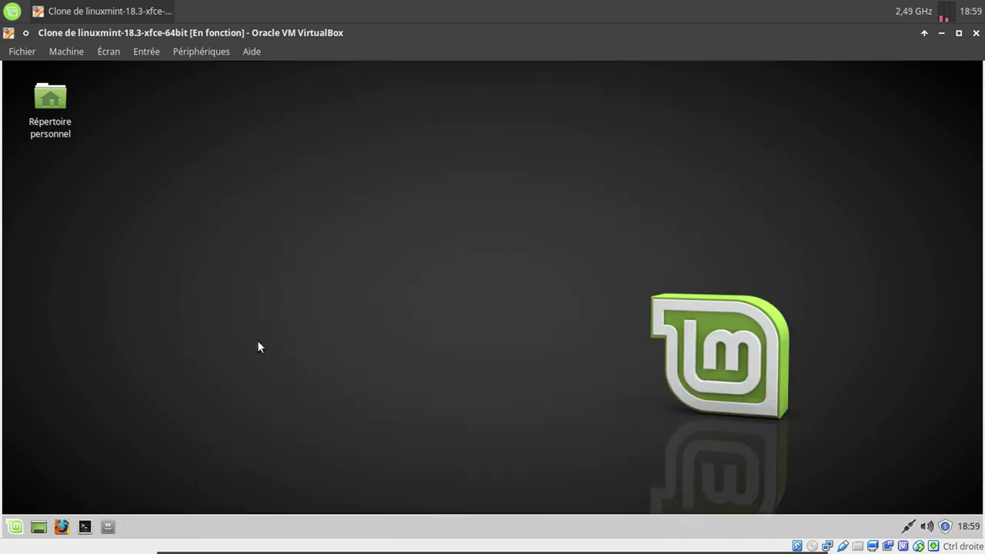
Step: Open a terminal and the file manager side by side, and display the root of the file system
left_click(86, 527)
left_click(108, 527)
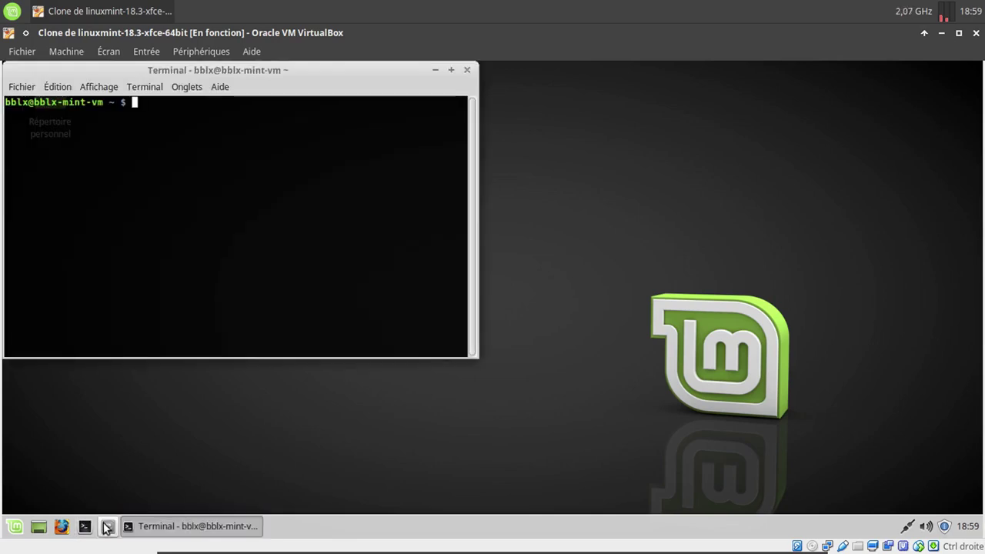
left_click_drag(425, 71, 984, 231)
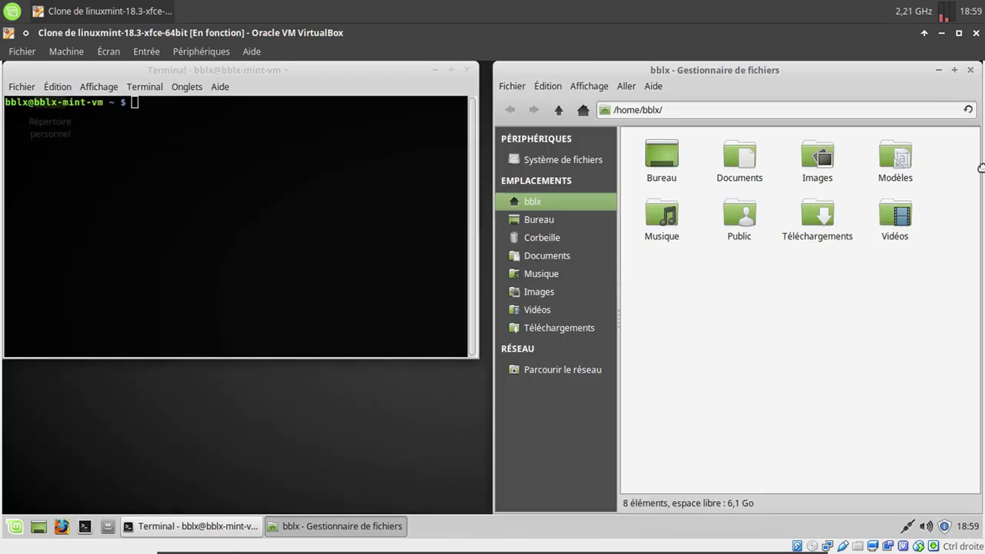
left_click_drag(343, 74, 2, 279)
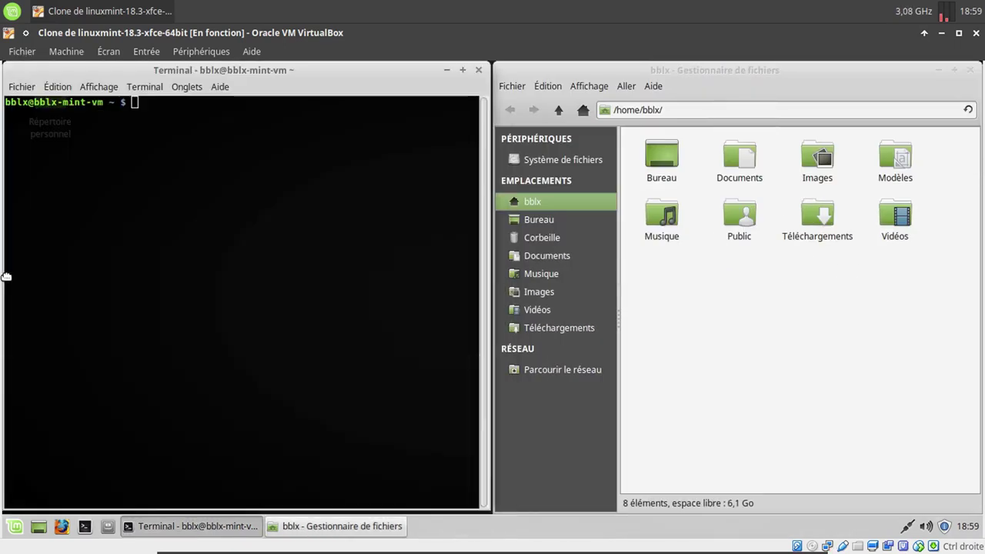
left_click(567, 160)
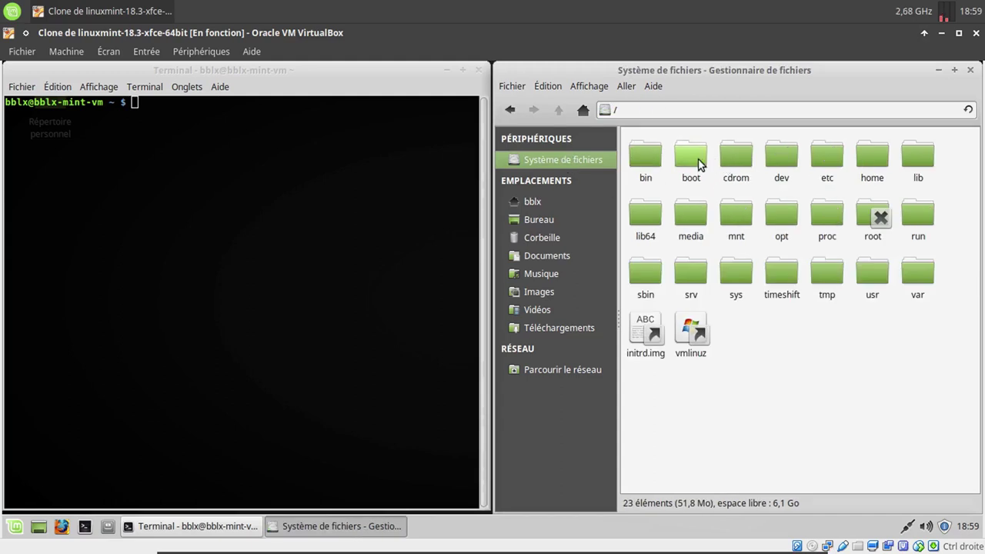
Step: Delete the /boot directory recursively with sudo rm -r /boot in the terminal, authenticating with the account password
left_click(297, 253)
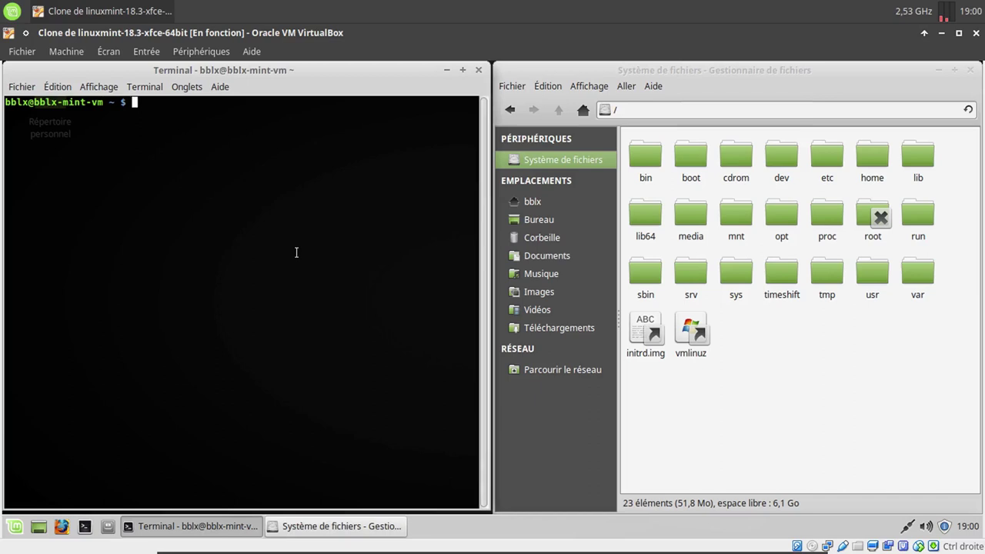
type("sudo")
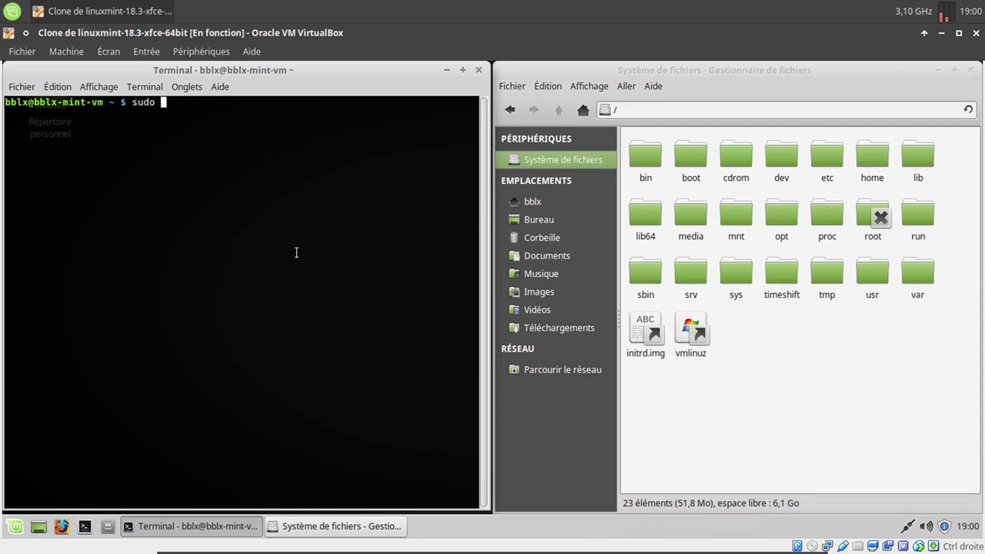
type(" rm -r /boot")
key("Return")
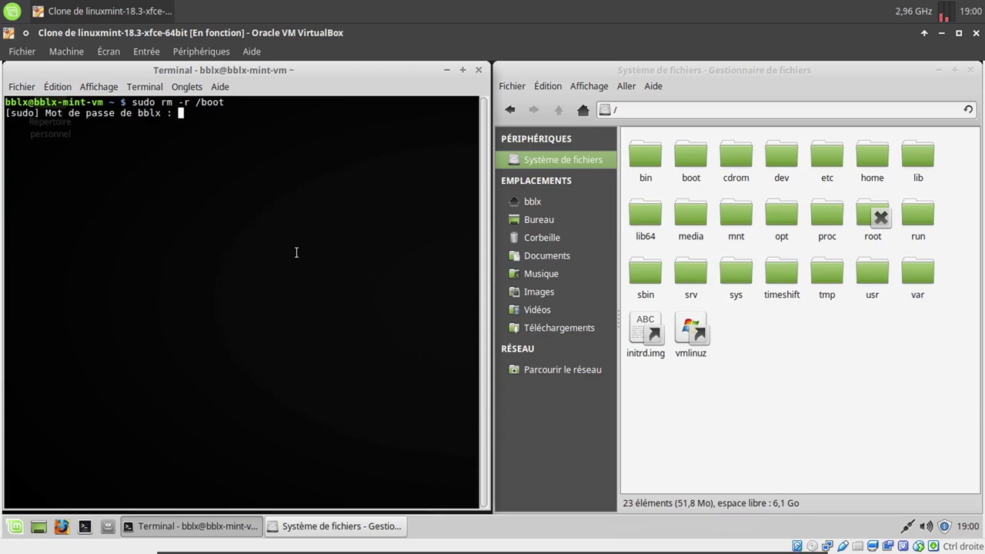
key("Return")
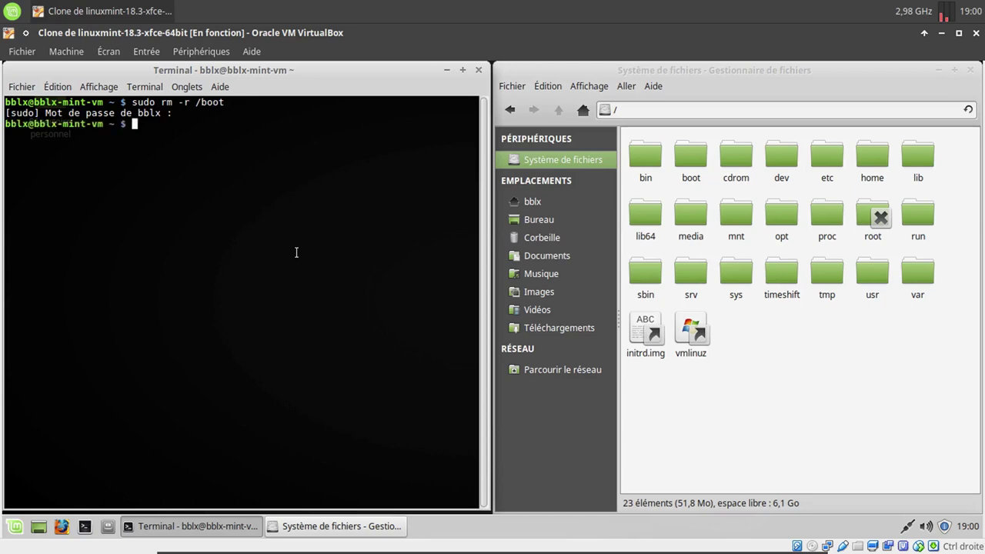
Step: Reload the root of the file system to check for the boot folder, and close the terminal and the file manager
left_click(533, 201)
left_click(547, 160)
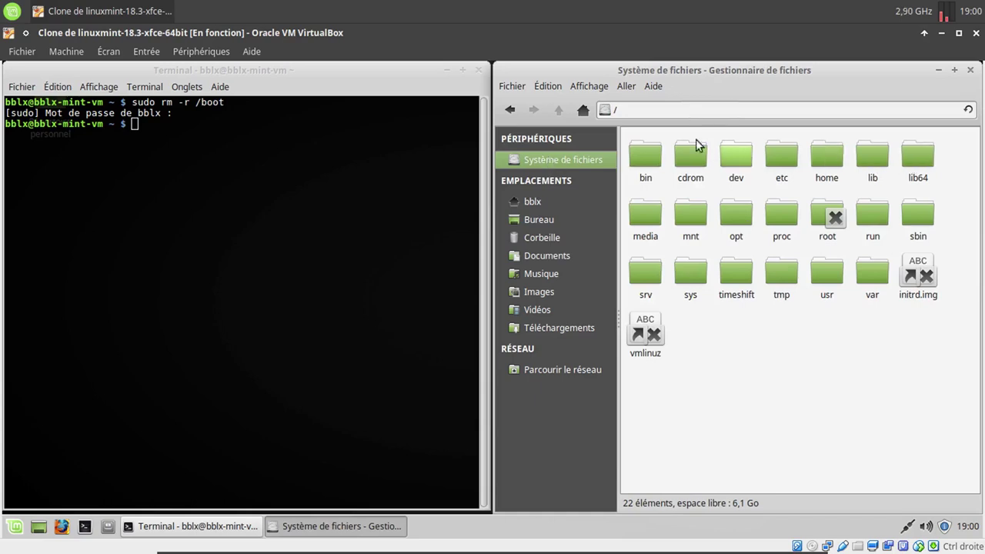
left_click(477, 71)
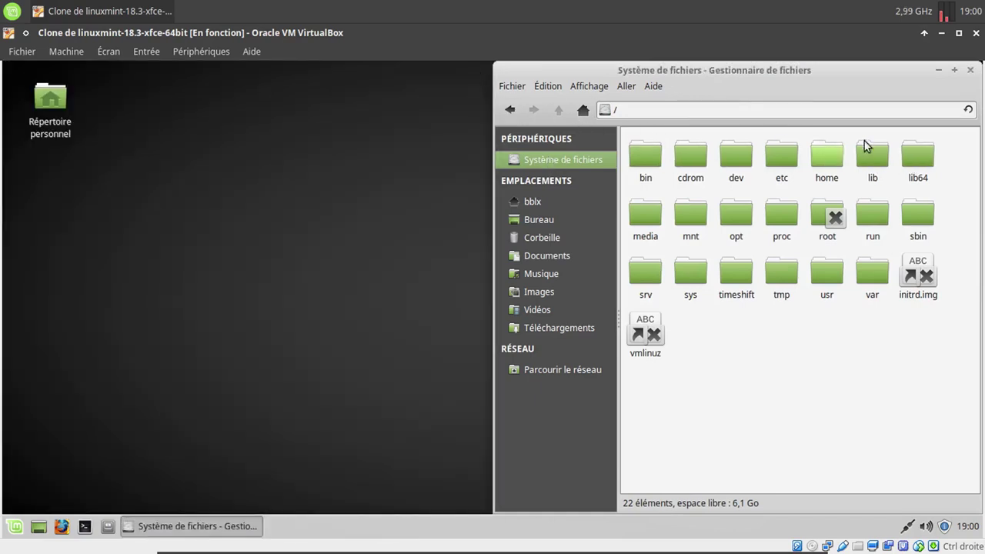
left_click(971, 70)
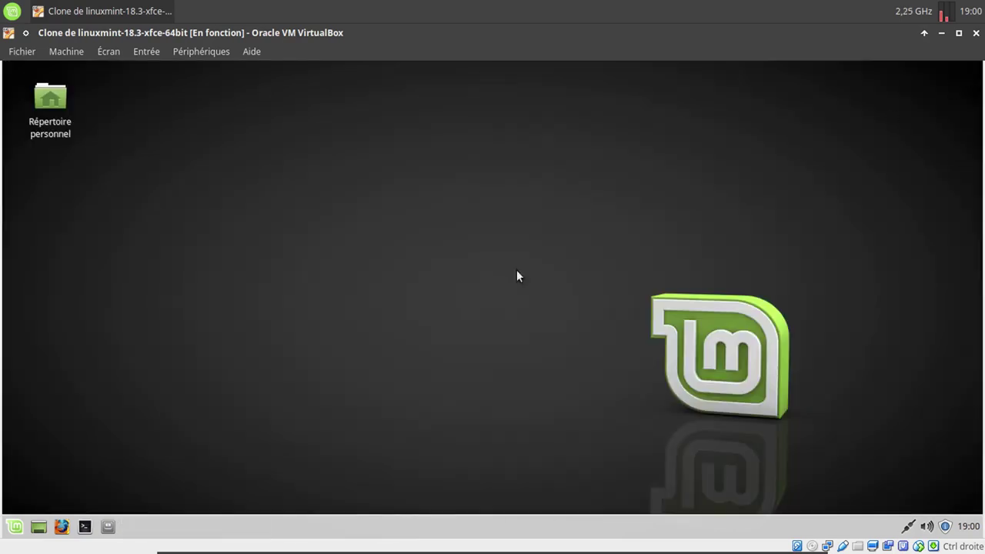
Step: Launch Timeshift from the applications, authenticating with the administrator password
left_click(15, 528)
type("ti")
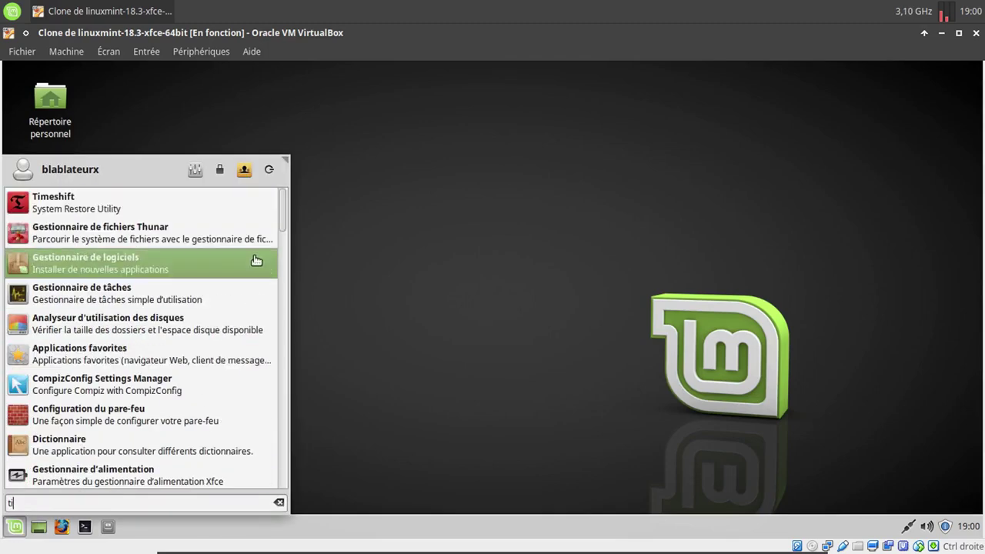
left_click(223, 207)
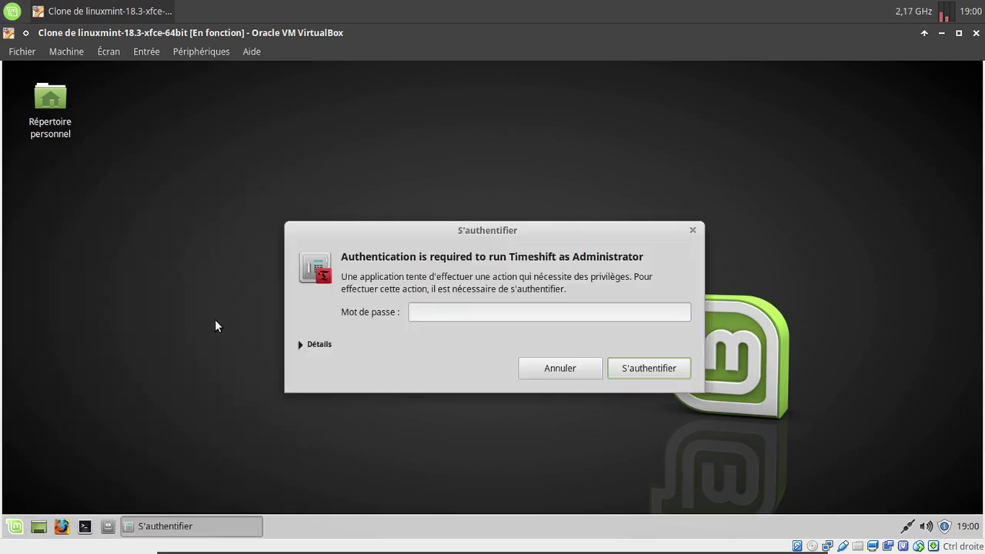
type("•••••••")
key("Return")
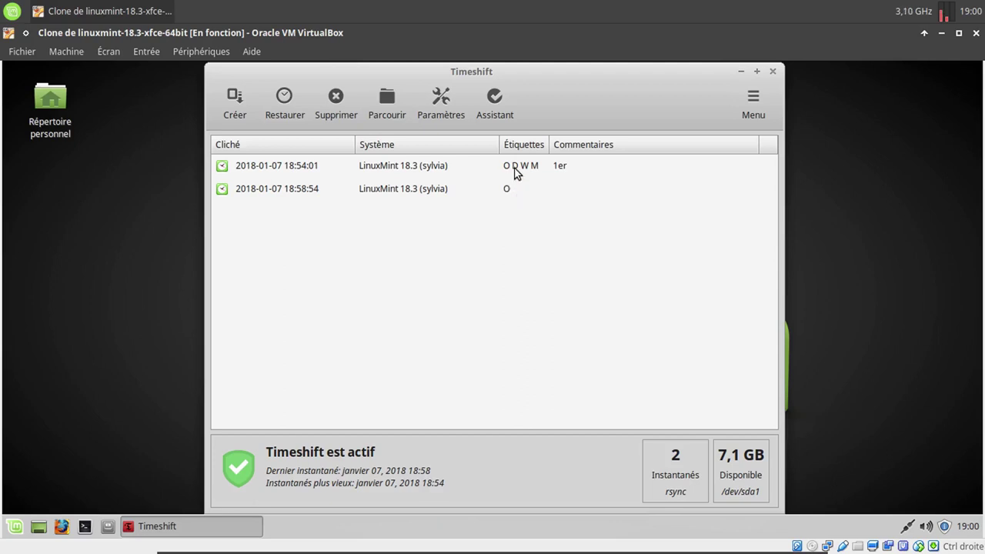
left_click(406, 193)
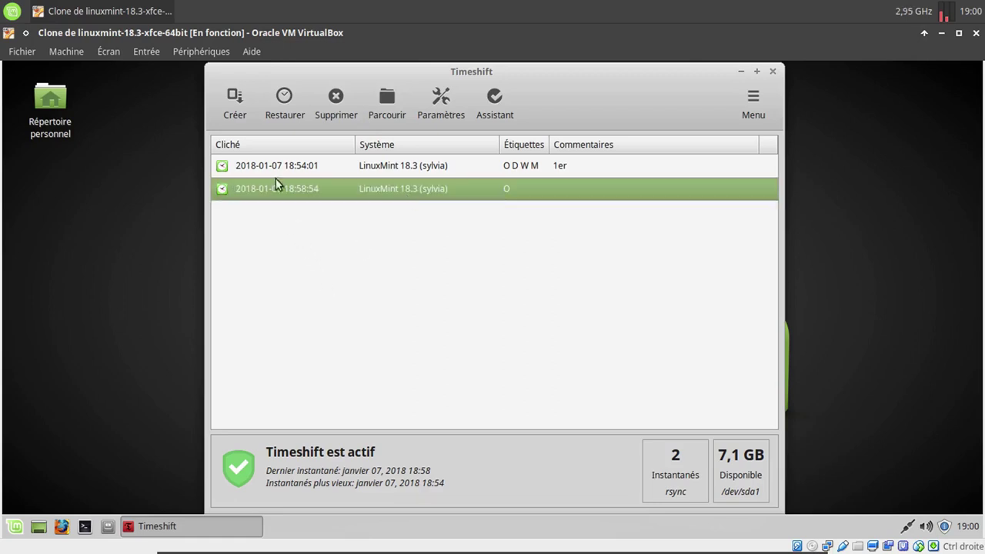
left_click(282, 102)
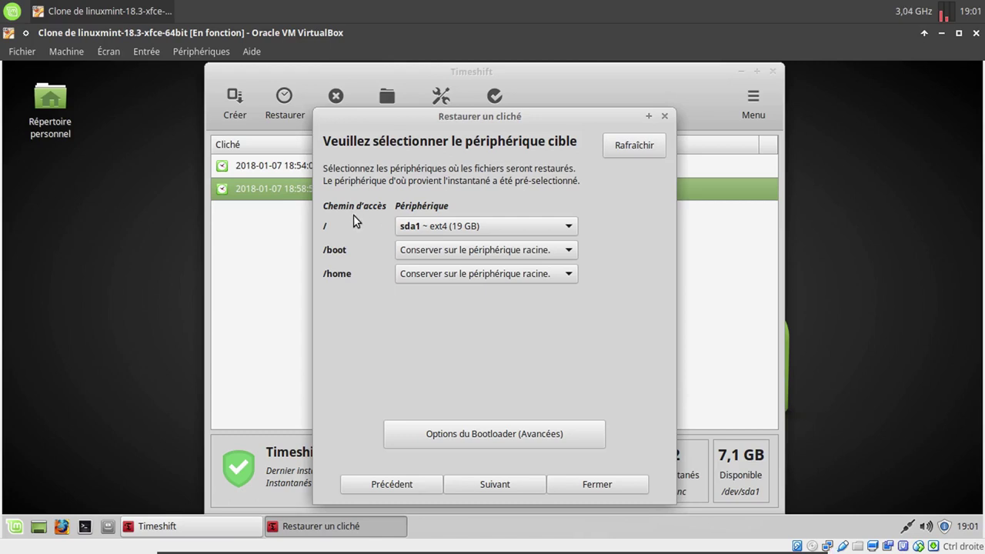
mouse_move(429, 228)
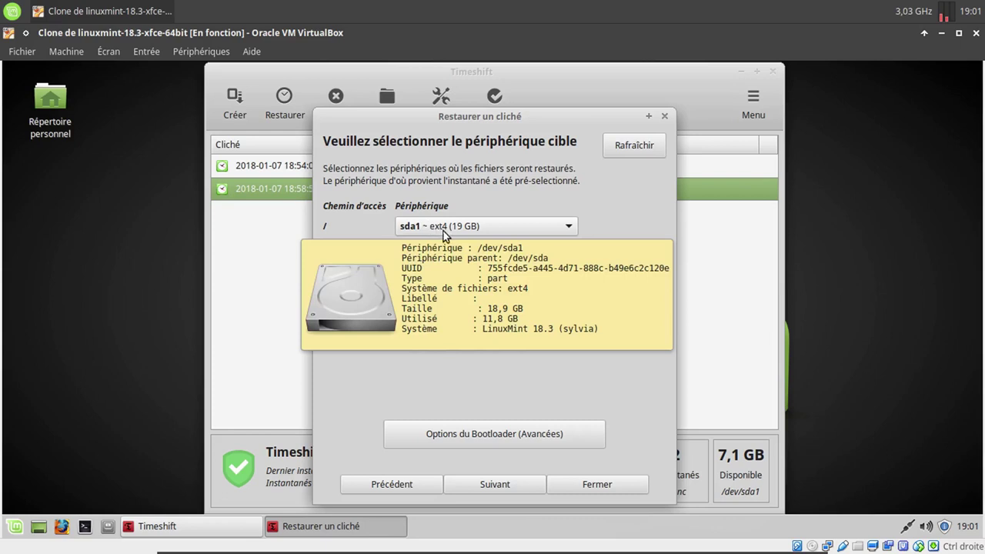
mouse_move(454, 252)
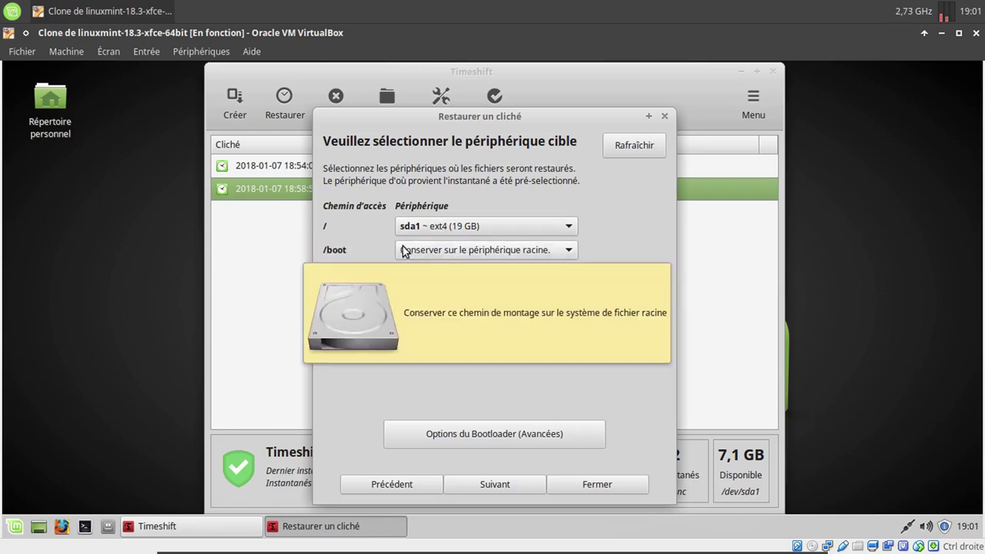
left_click(478, 439)
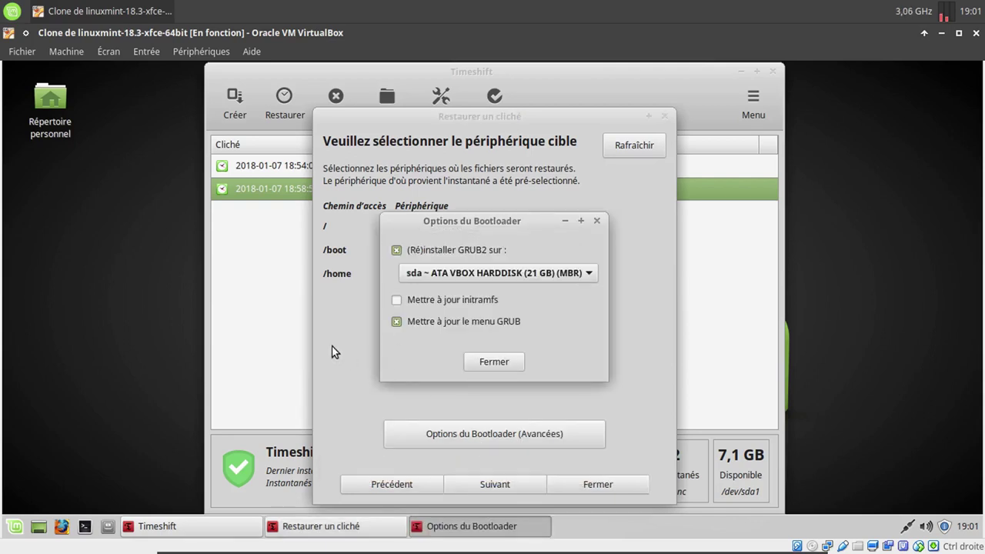
left_click(486, 365)
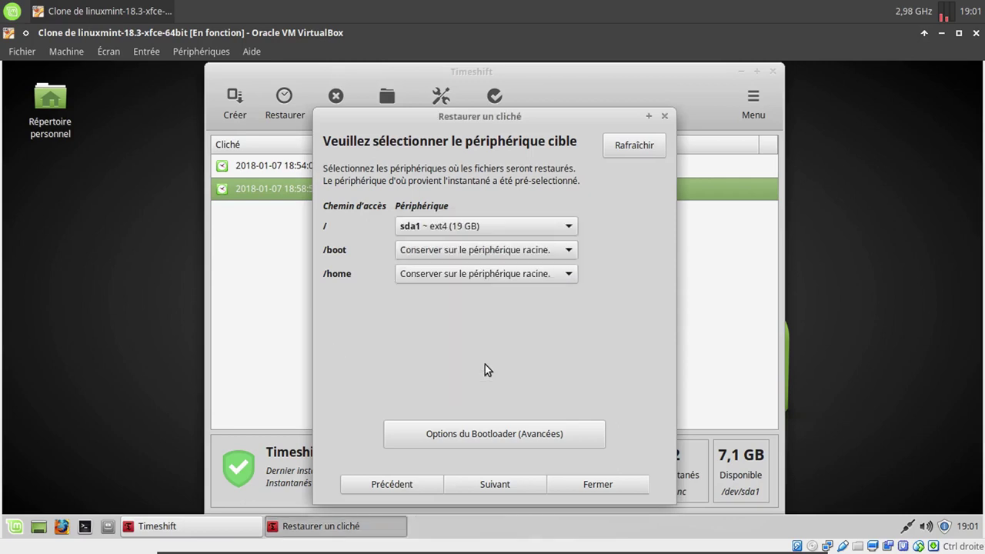
left_click(505, 488)
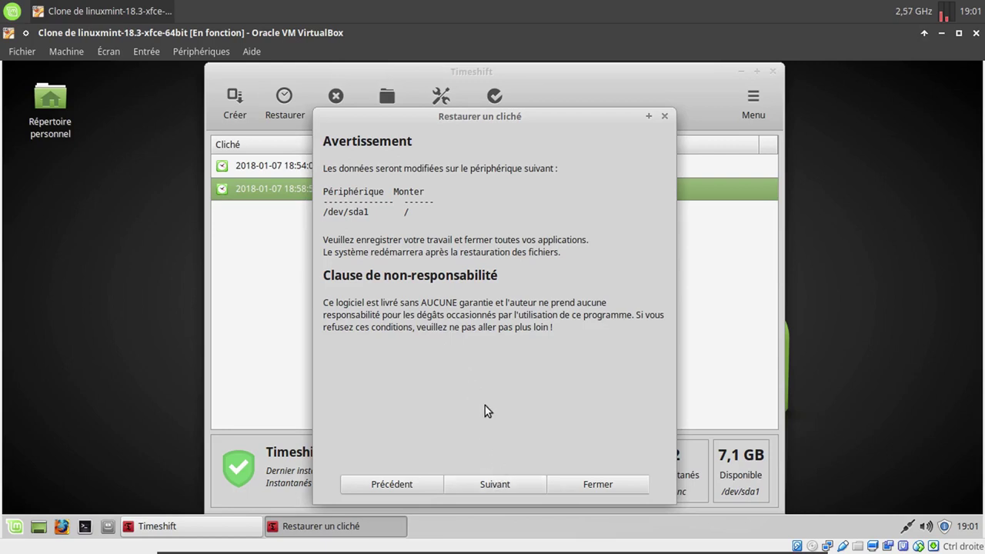
left_click(498, 486)
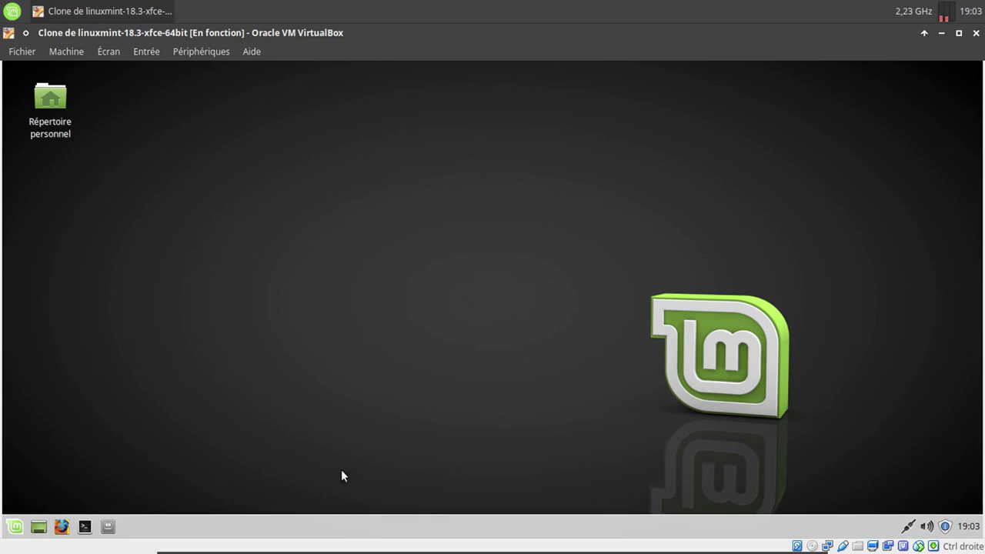
Step: Reopen Timeshift and authenticate with the administrator password
left_click(12, 528)
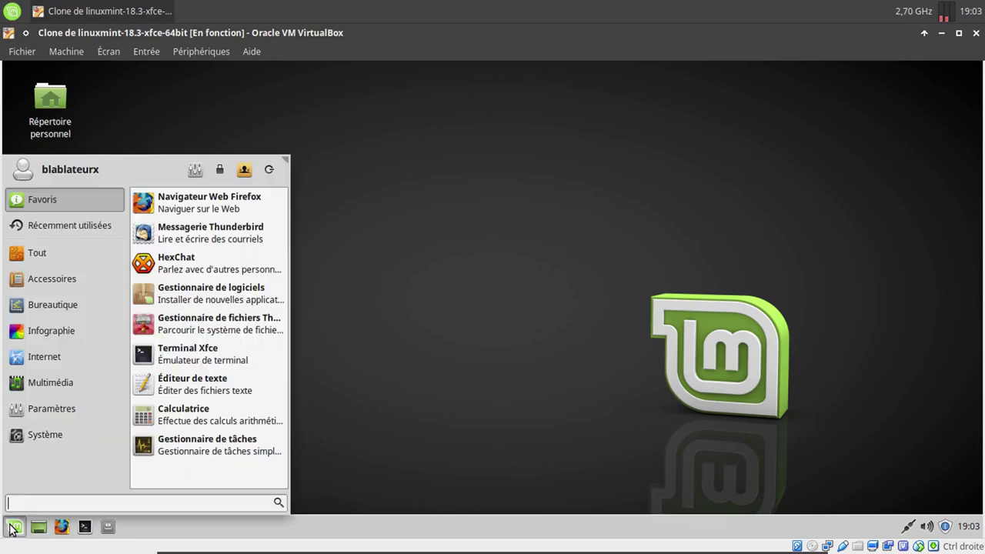
type("tim")
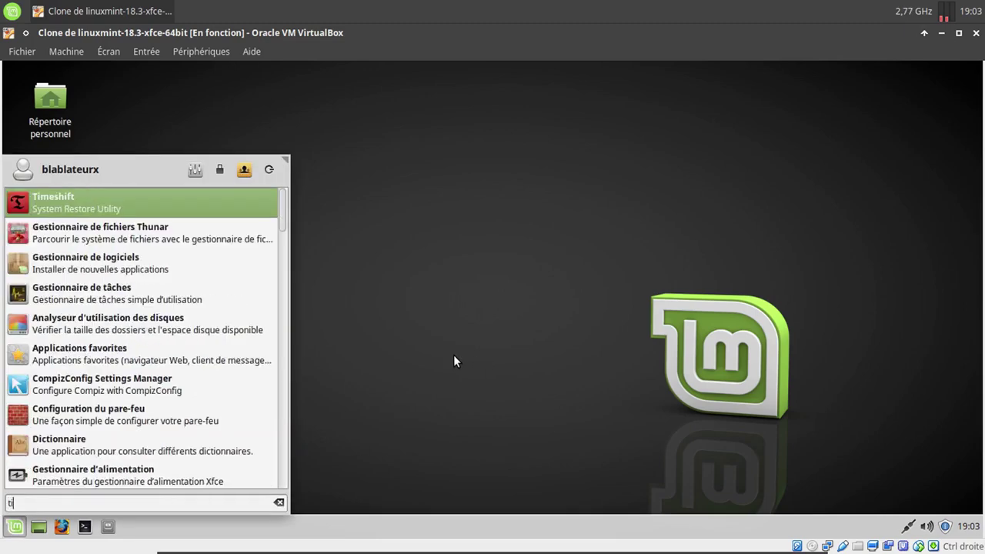
left_click(251, 204)
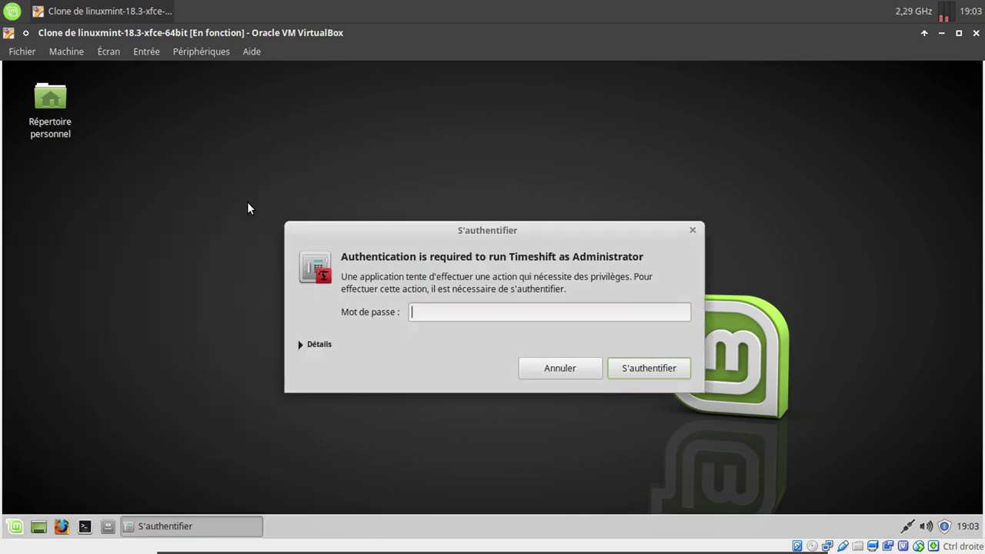
type("aaaaaaa")
key("Return")
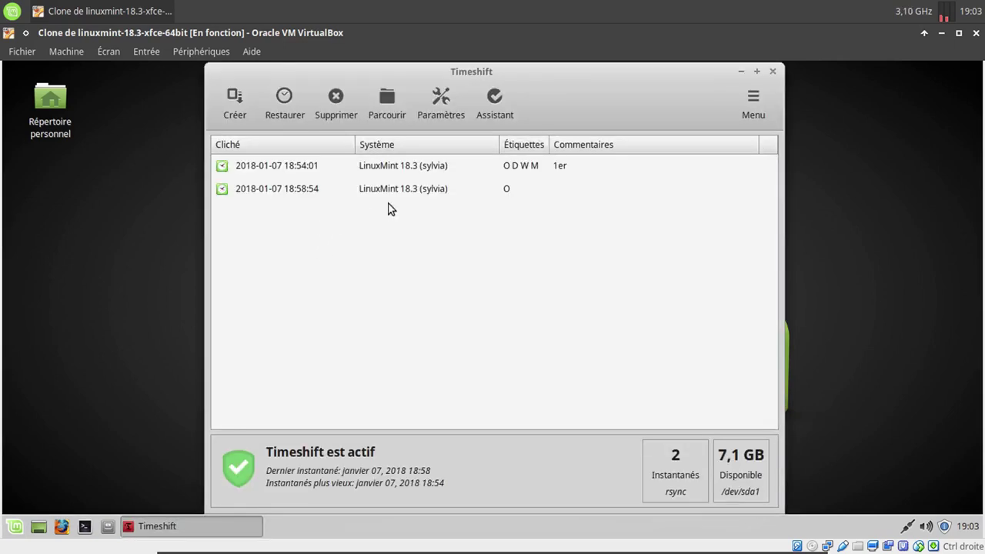
left_click(275, 115)
left_click(652, 374)
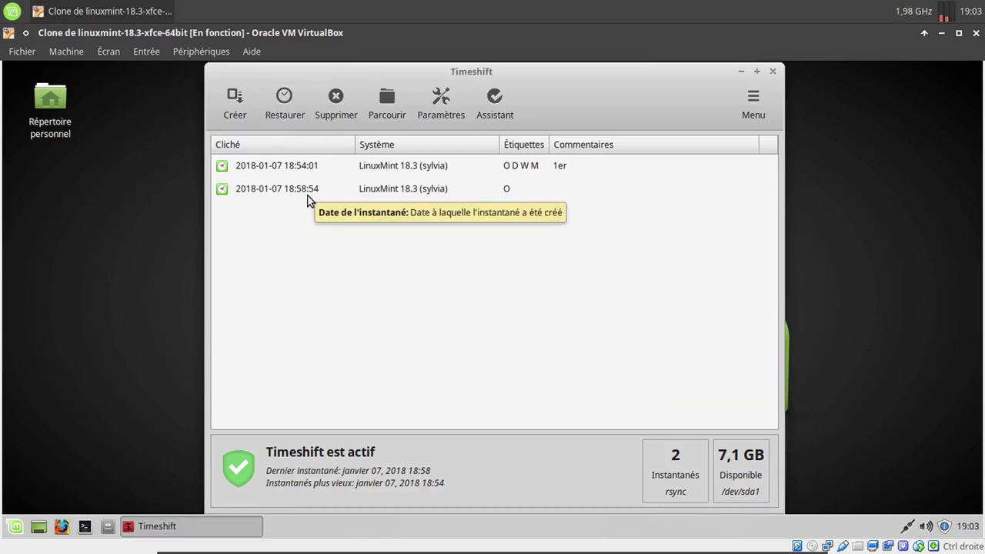
left_click(300, 165)
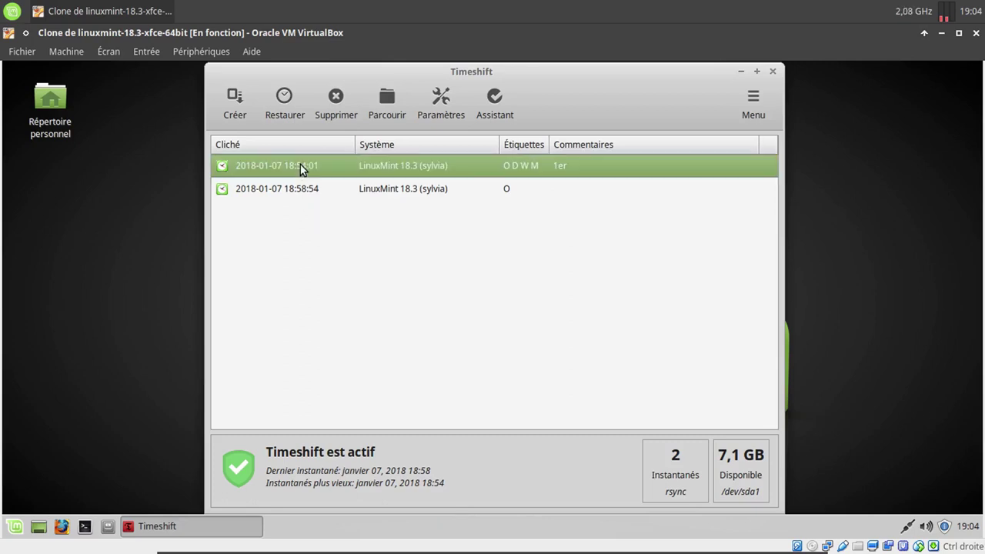
left_click(107, 527)
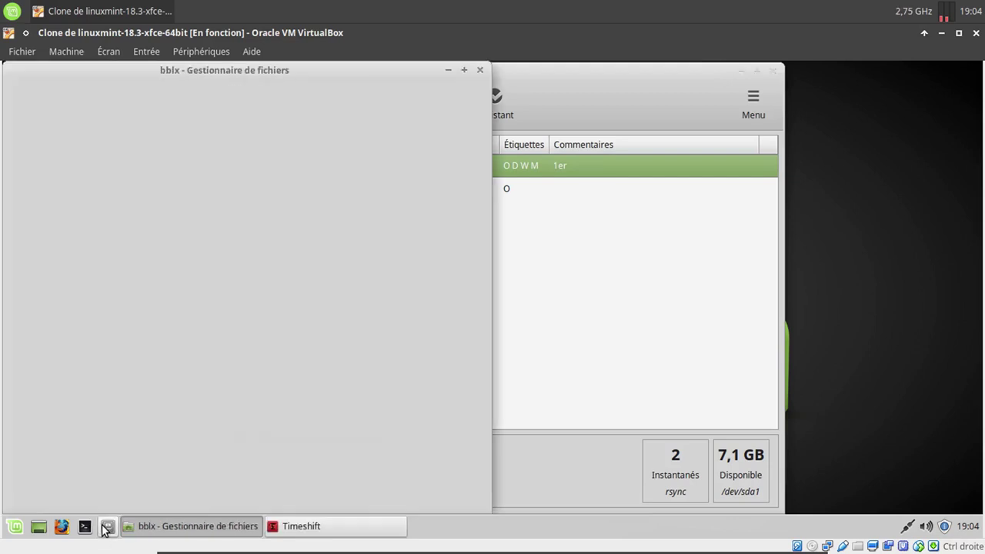
left_click(93, 159)
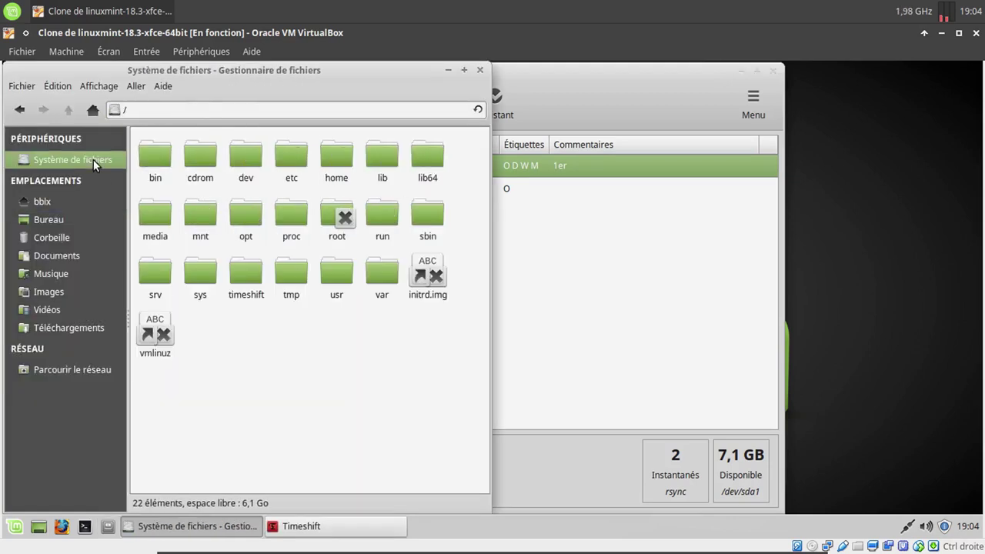
left_click(479, 70)
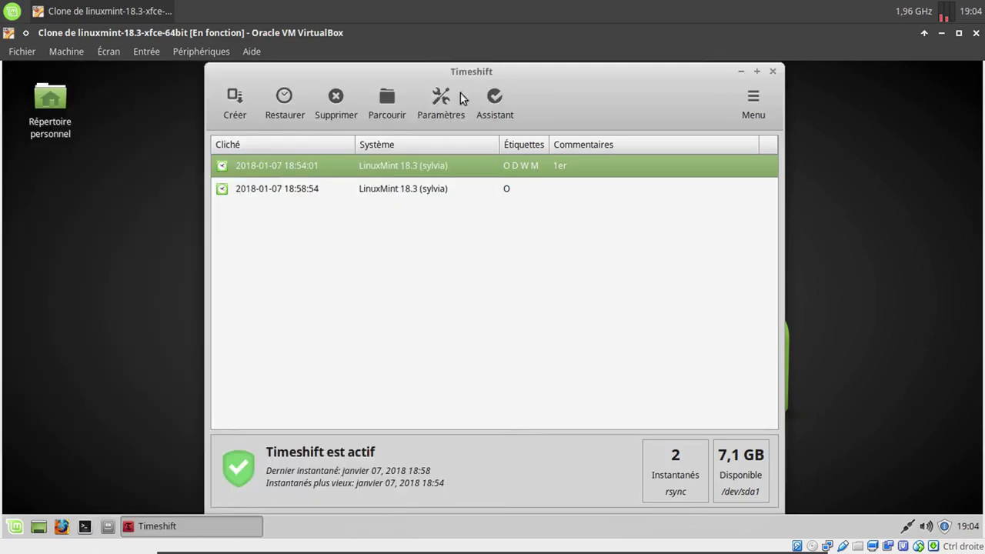
left_click(284, 103)
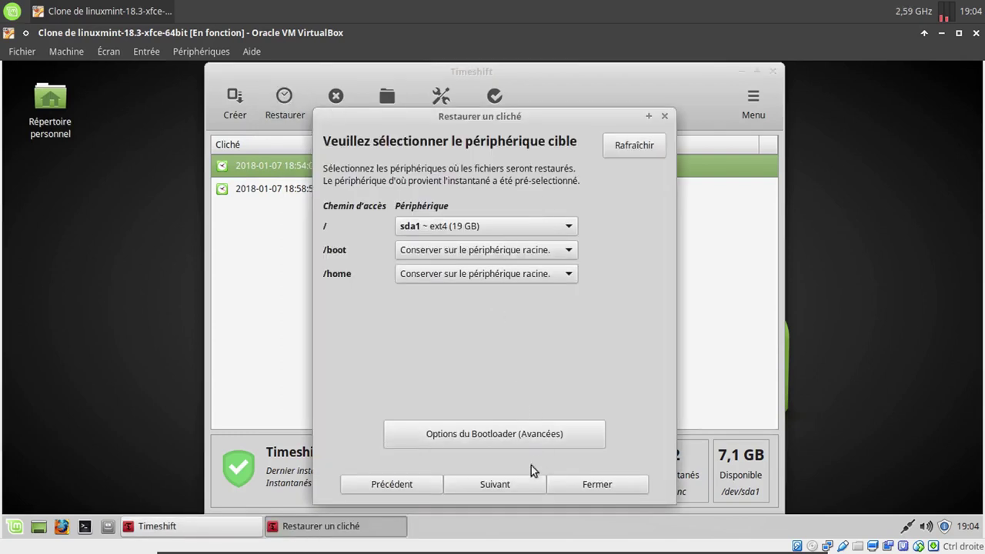
left_click(512, 484)
left_click(514, 481)
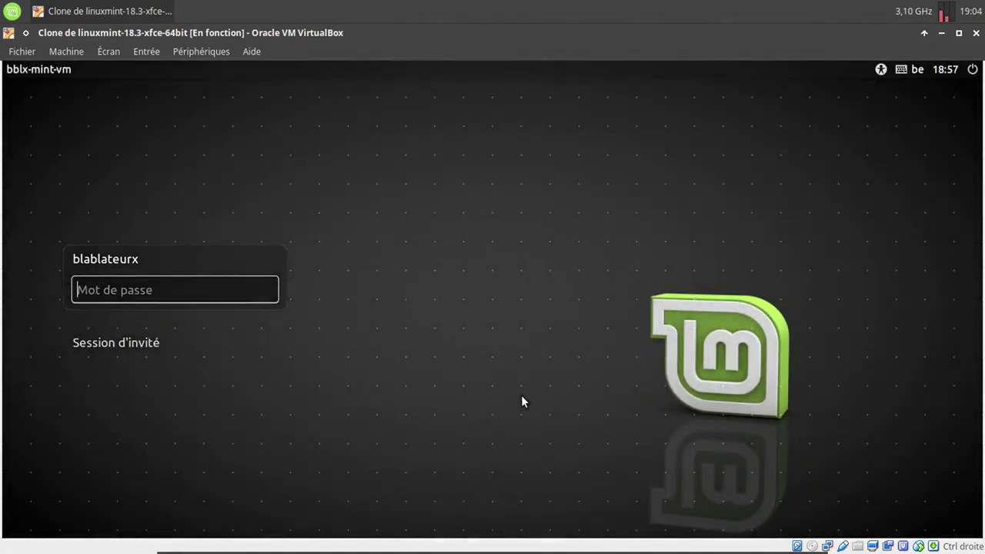
Step: Log in to the restarted system with the account password and close the welcome screen
type("••••••")
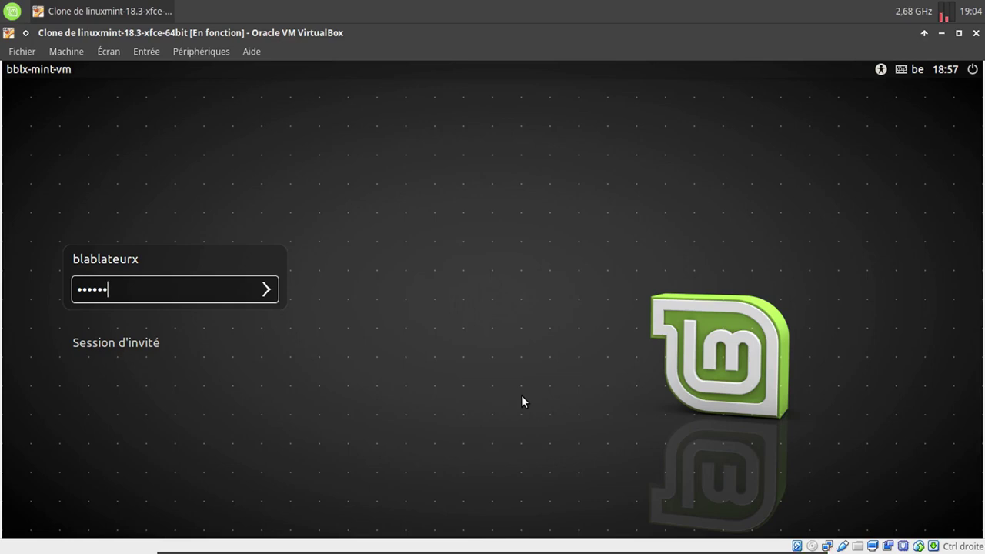
key("Return")
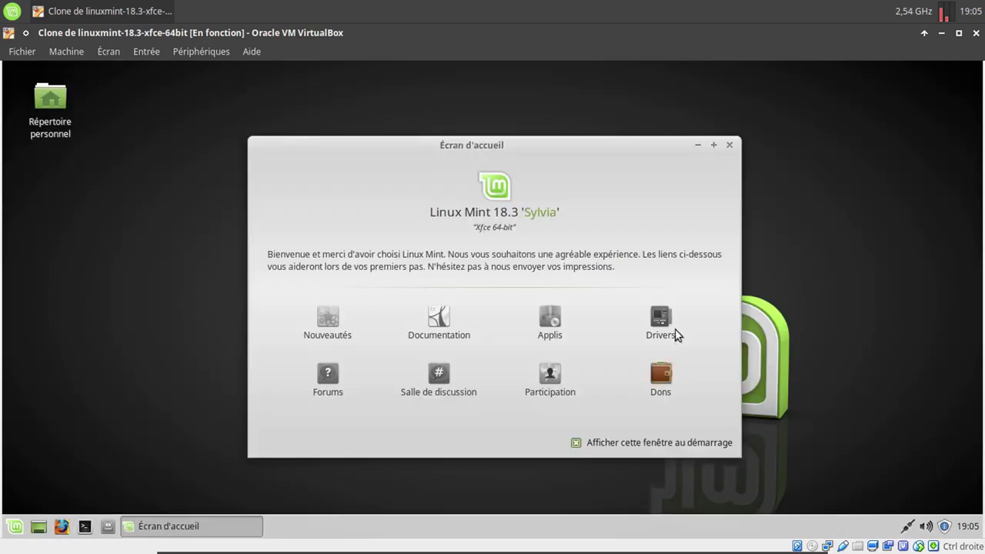
left_click(728, 146)
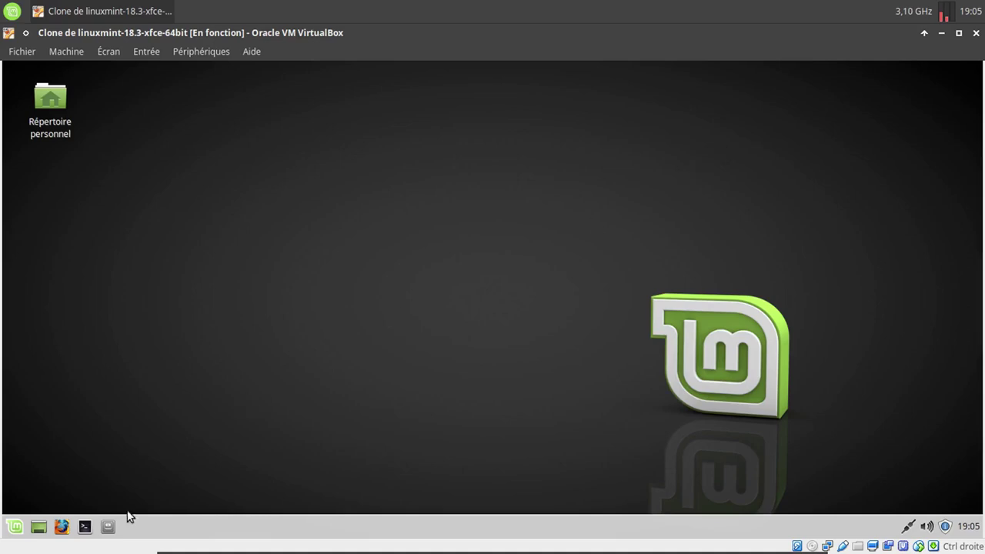
Step: Inspect the contents of the /boot folder in the file manager, and close the window
left_click(109, 527)
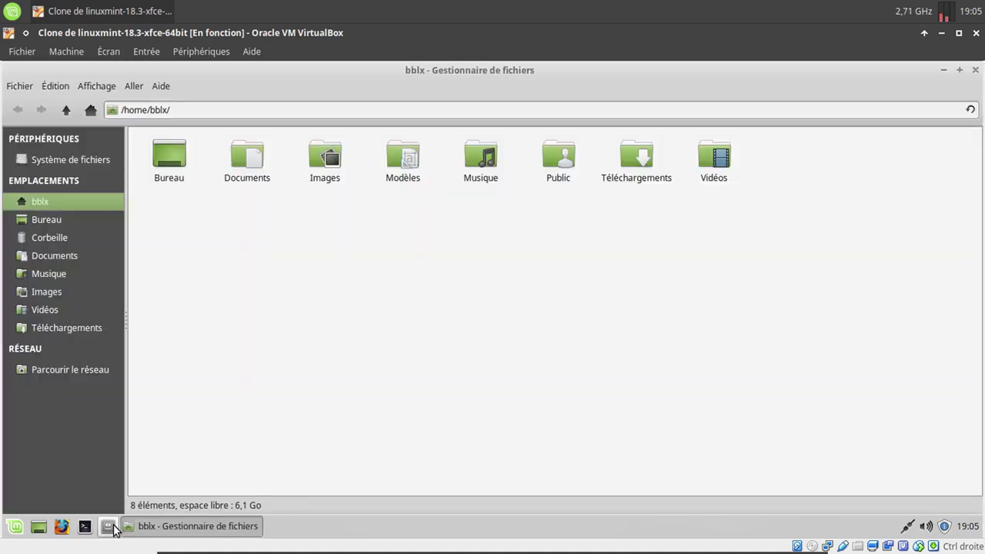
left_click(84, 157)
double_click(199, 153)
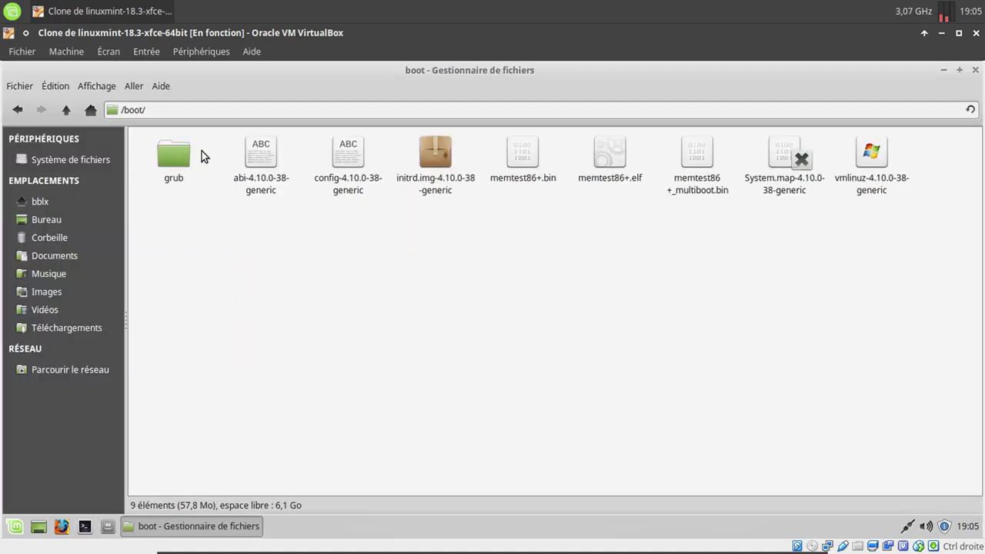
left_click(975, 70)
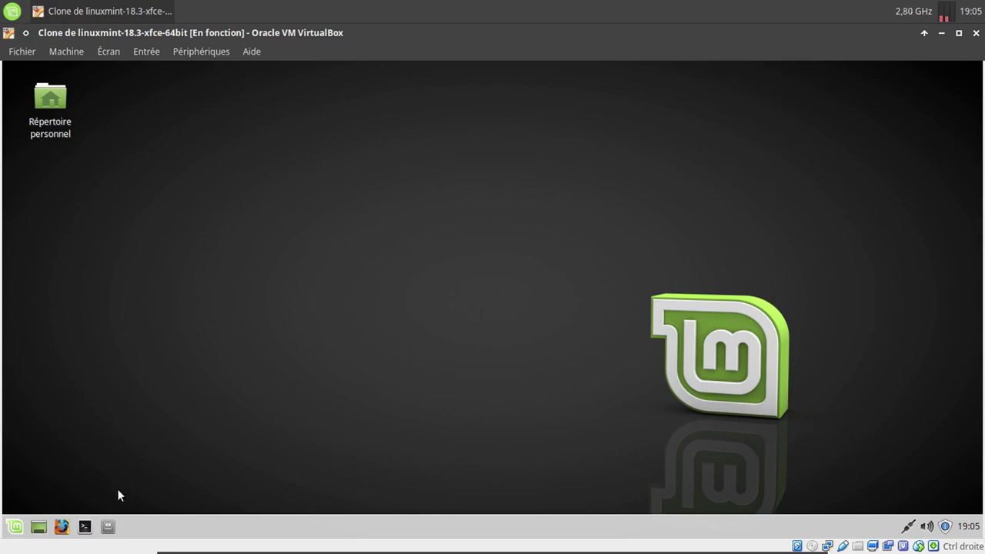
Step: Open a maximized terminal, run timeshift without options, and review its syntax, options and examples
key("ctrl+alt+t")
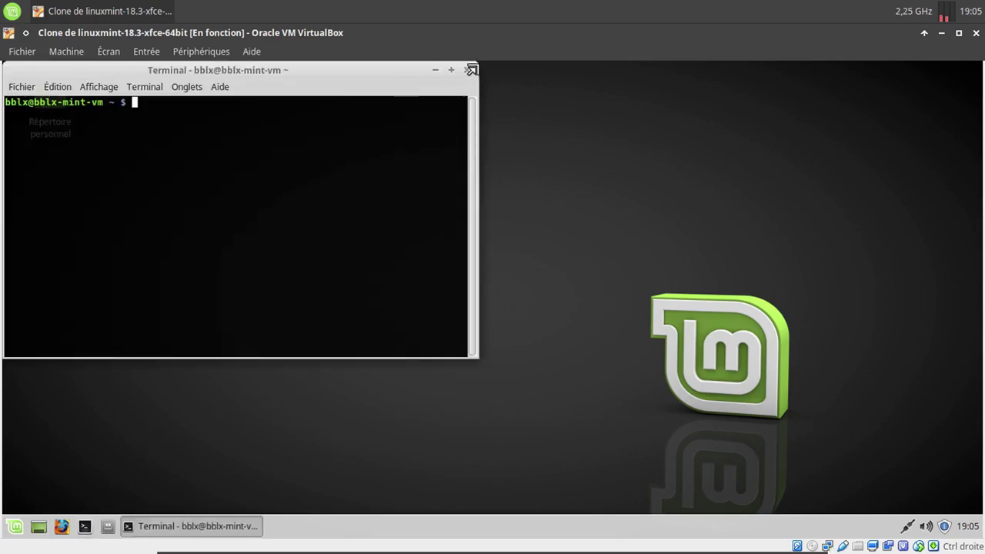
left_click(450, 70)
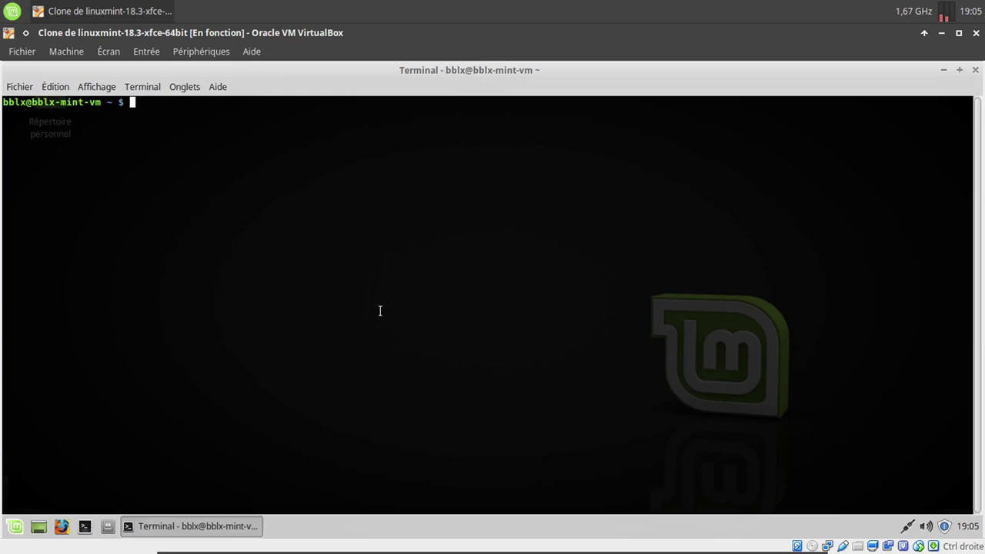
type("timeshift")
key("Return")
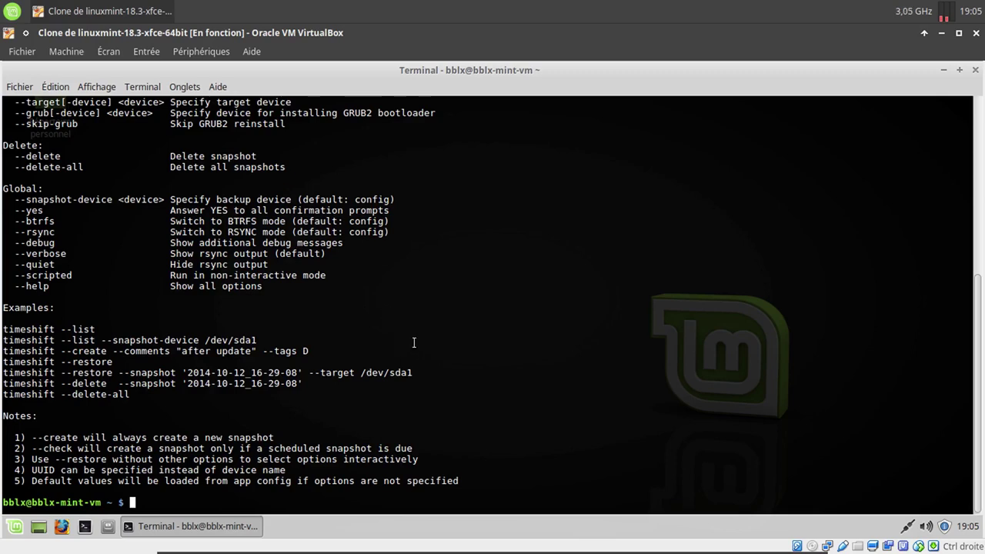
scroll(414, 342, "up", 10)
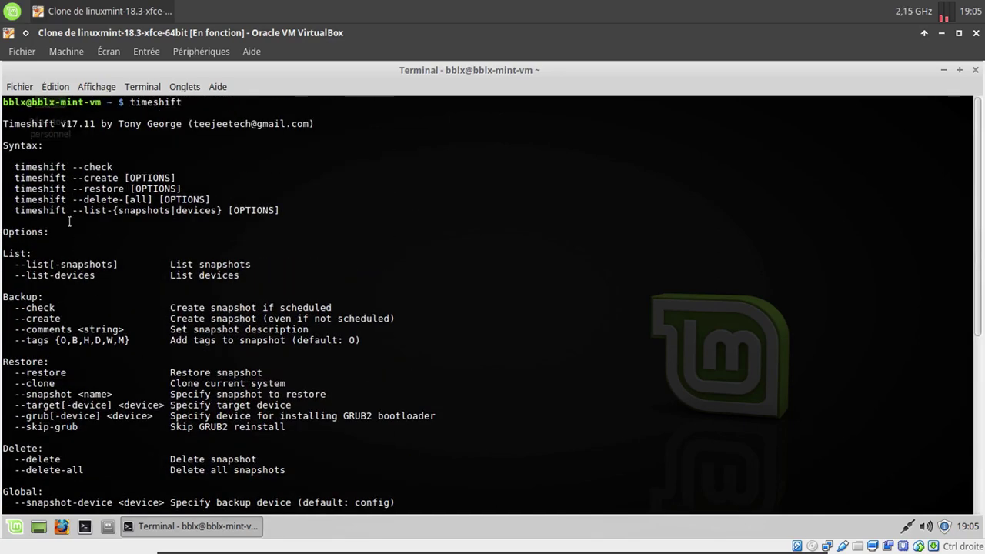
scroll(33, 264, "down", 2)
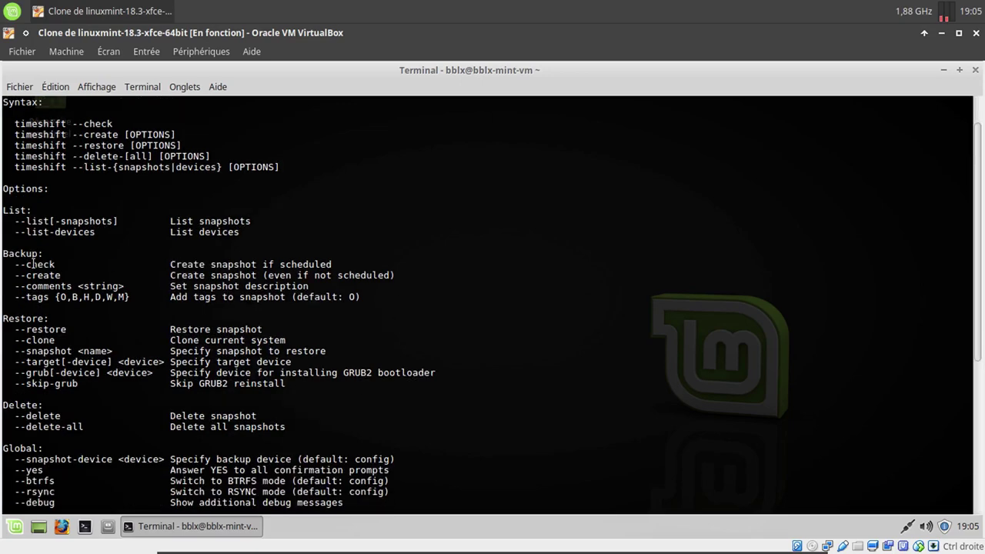
scroll(32, 264, "down", 8)
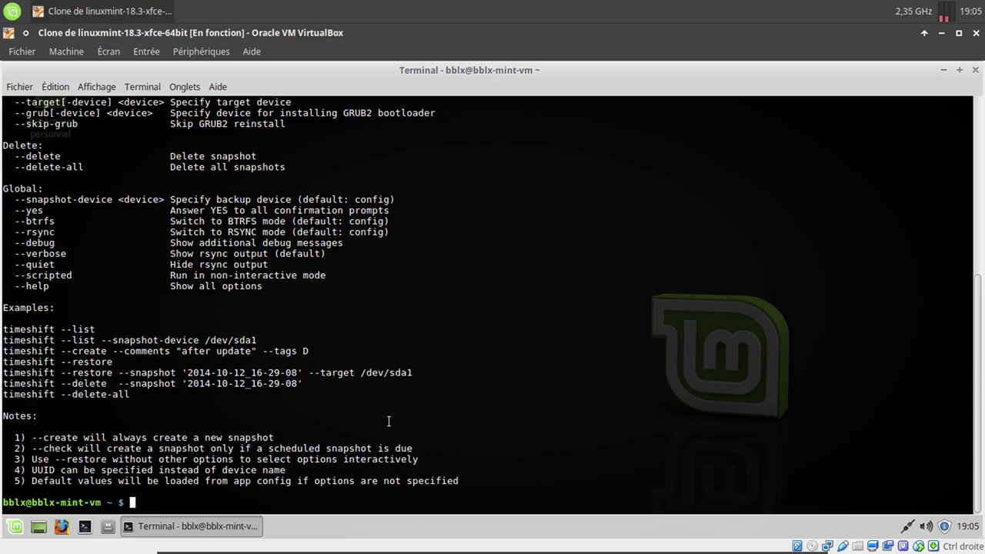
Step: Enter the command timeshift --create --comments "3ème" at the prompt without running it
type("s")
key("BackSpace")
type("timeshift")
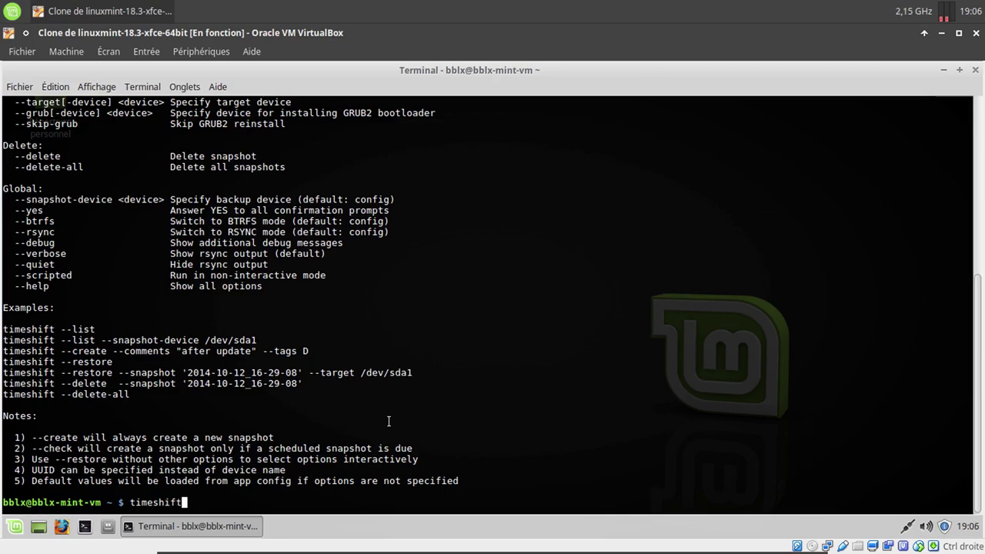
type("--create")
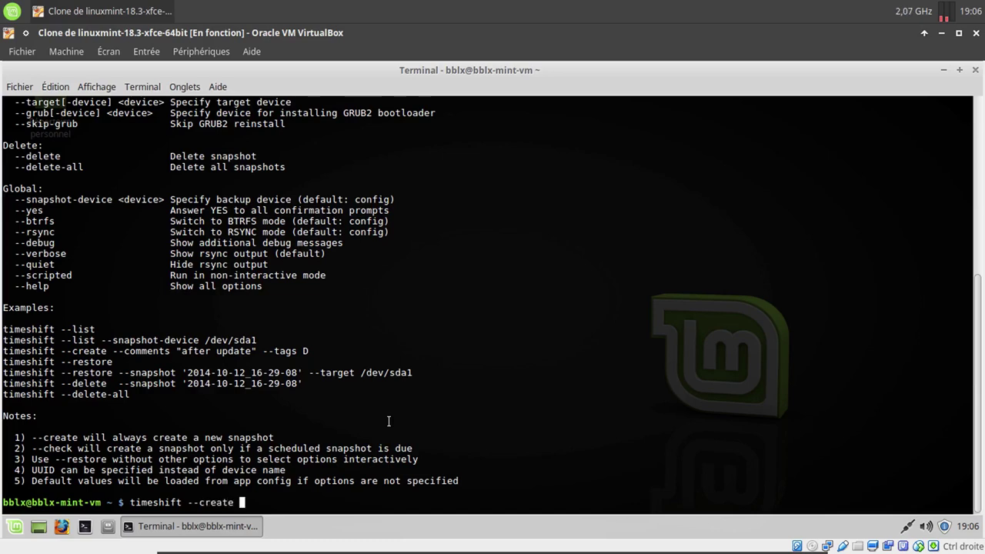
type(" --comments \"")
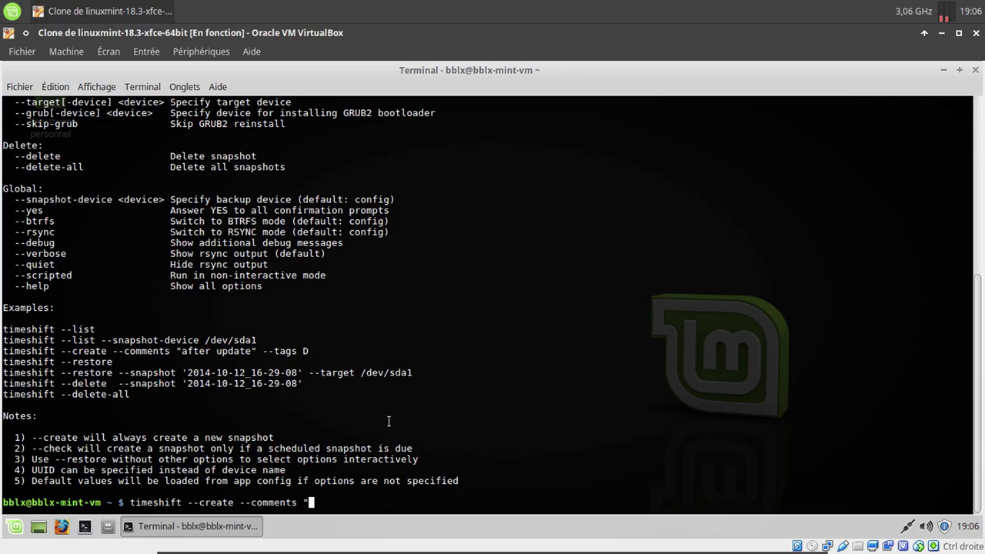
type("3ème\"")
Step: Launch the Timeshift graphical application and authenticate with the administrator password
left_click(17, 527)
type("ti")
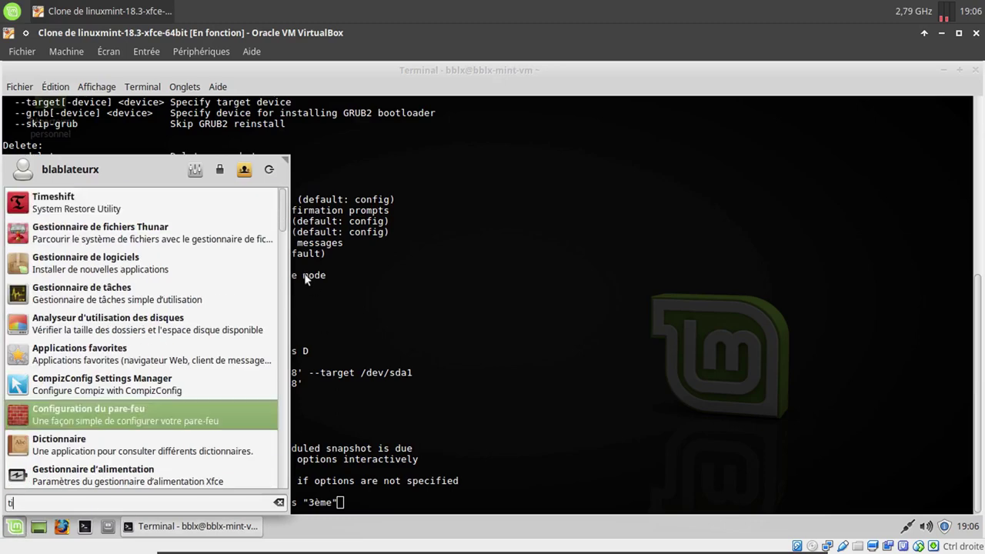
left_click(163, 214)
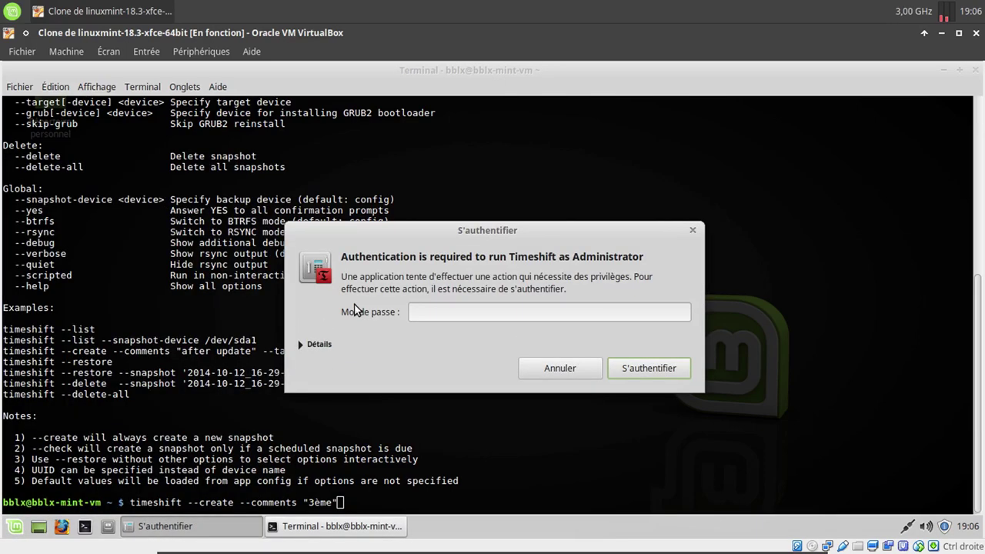
type("*******")
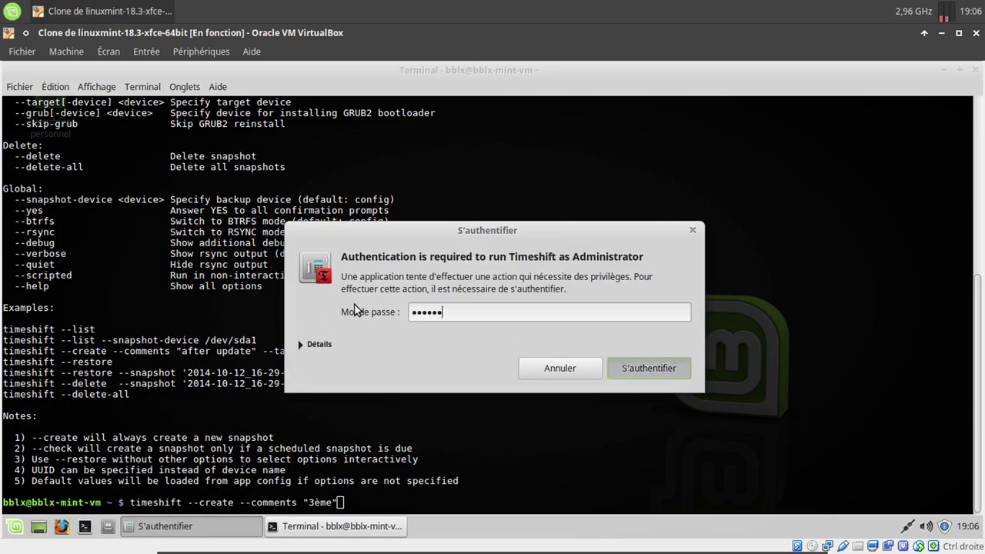
key("Return")
left_click(573, 185)
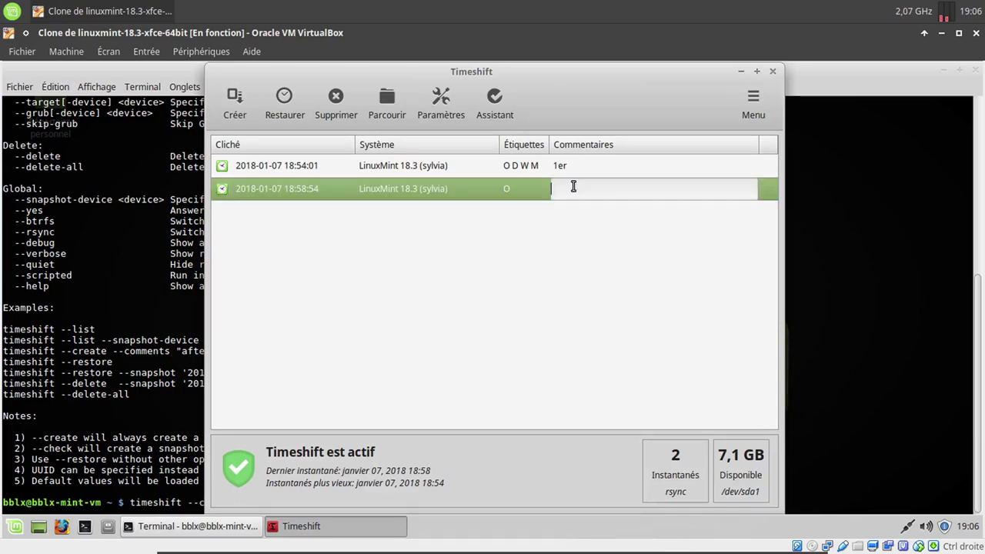
type("2ème")
key("Return")
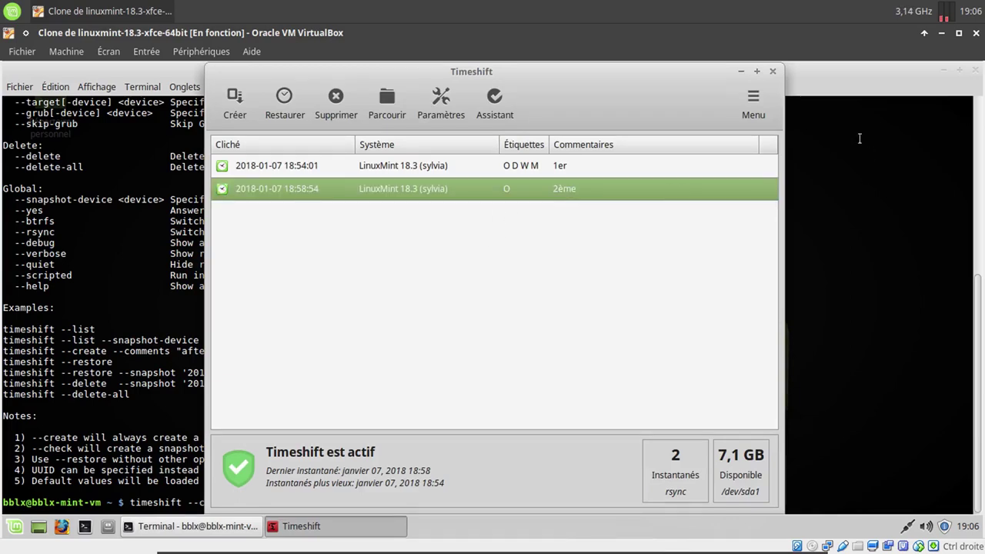
left_click(773, 71)
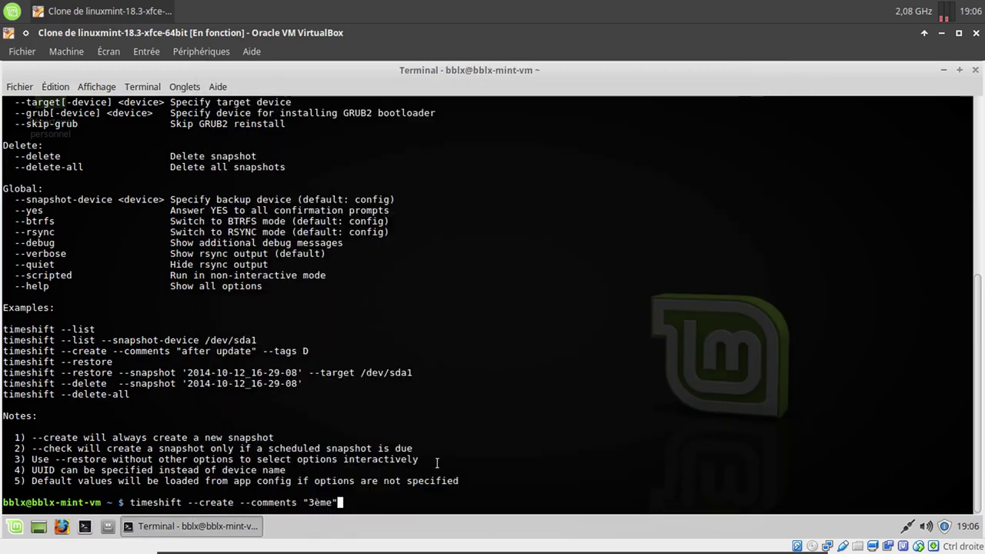
Step: Add --tags D to the pending timeshift --create command in the terminal and try to run it without sudo
type("--")
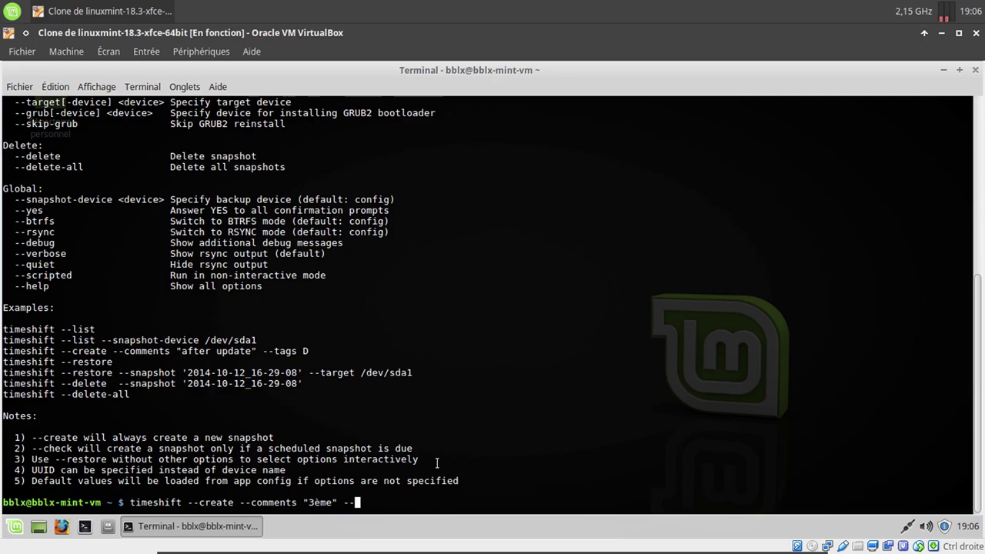
type("tags D")
key("Return")
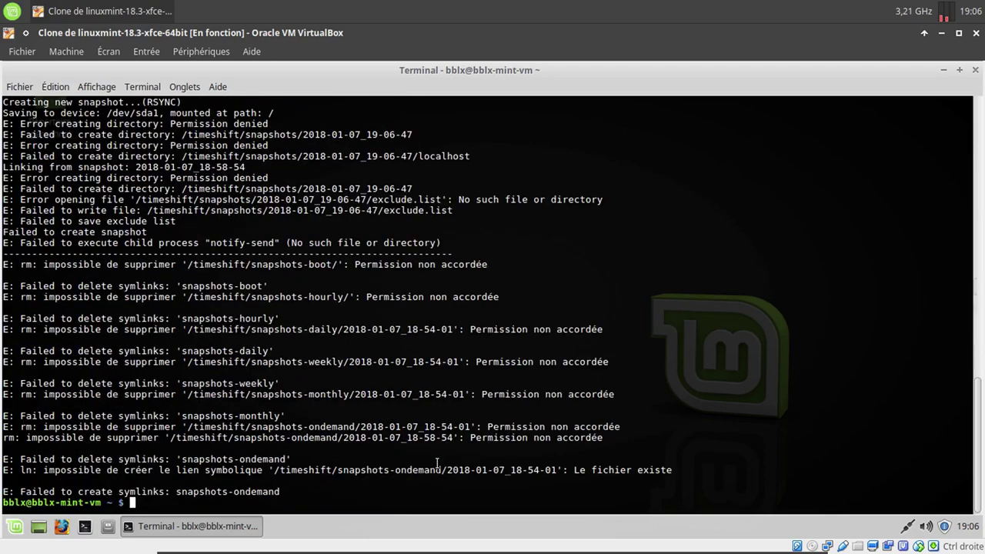
Step: Rerun the snapshot command as sudo timeshift --create --comments "3ème" --tags D, authenticating with the account password
key("Up")
key("ctrl+Left")
key("ctrl+Left")
key("ctrl+Left")
key("ctrl+Left")
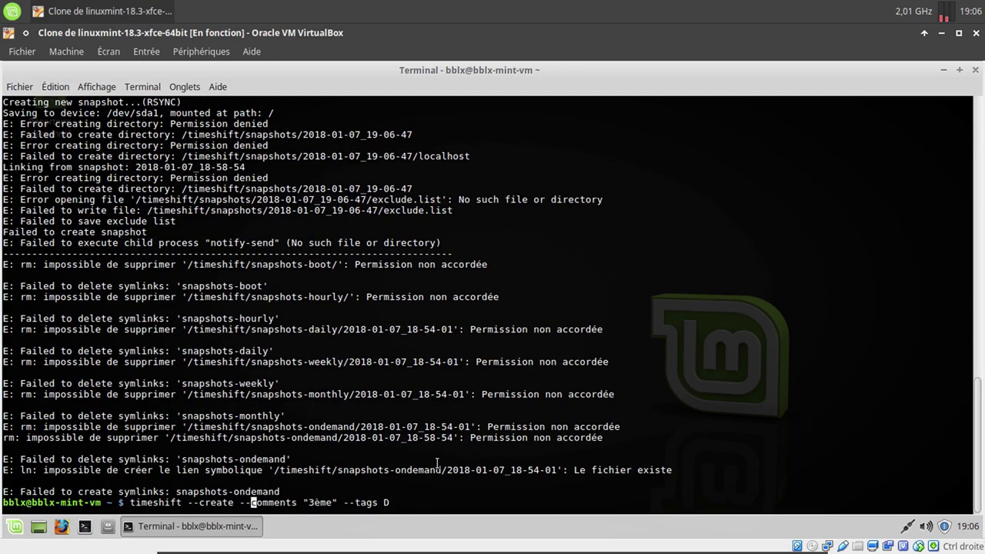
key("ctrl+Left")
key("ctrl+Left")
type("sudo")
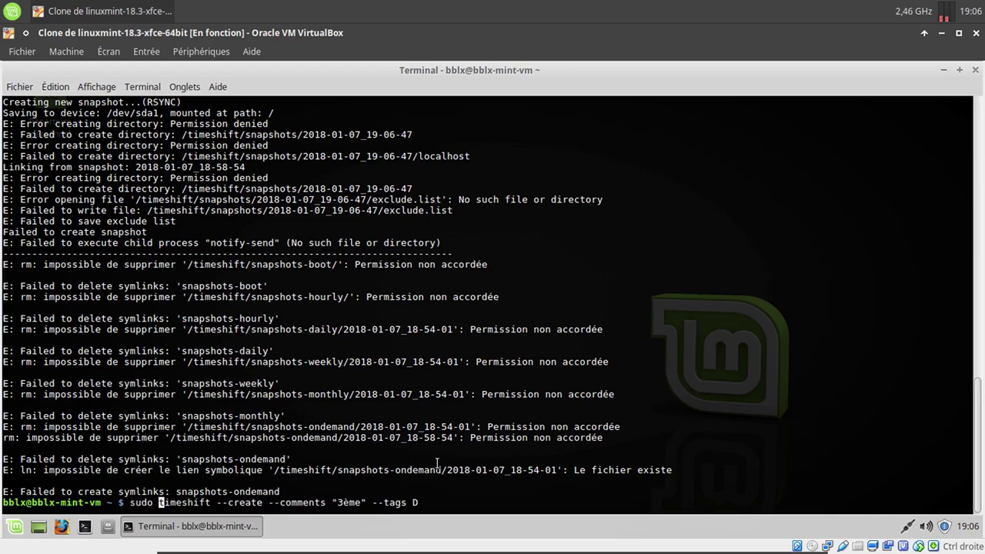
key("Return")
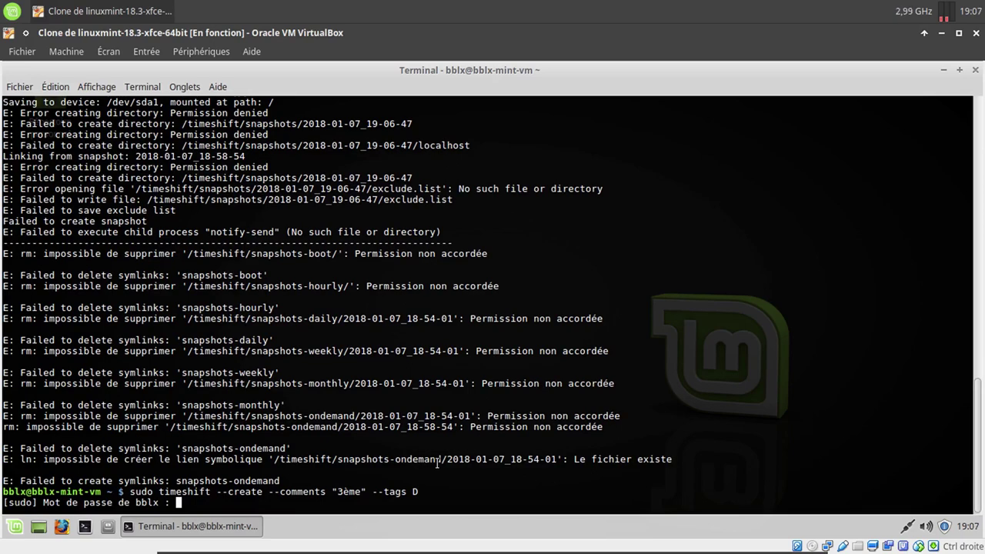
key("Return")
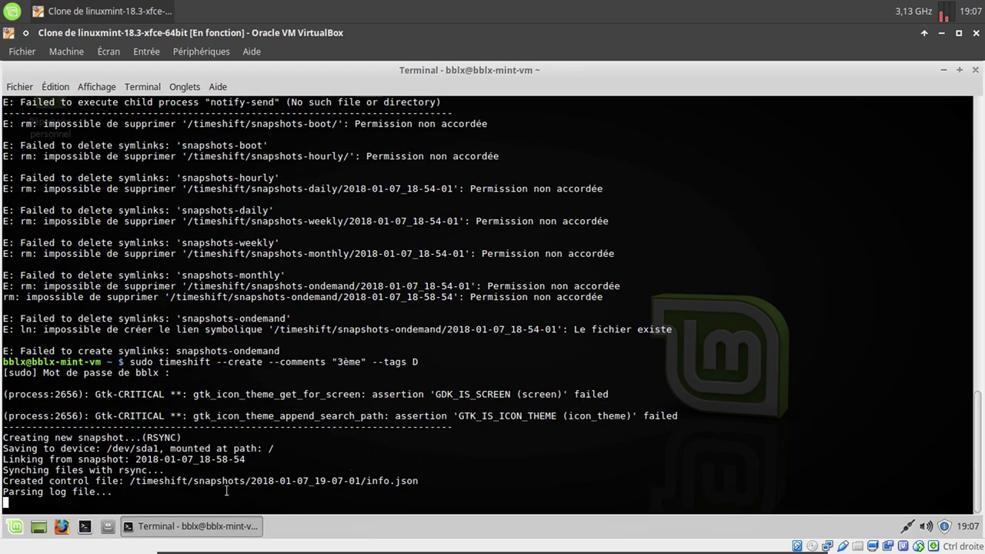
Step: Reopen Timeshift with the administrator password, check the snapshot list for the 3ème snapshot, and close the window
left_click(15, 528)
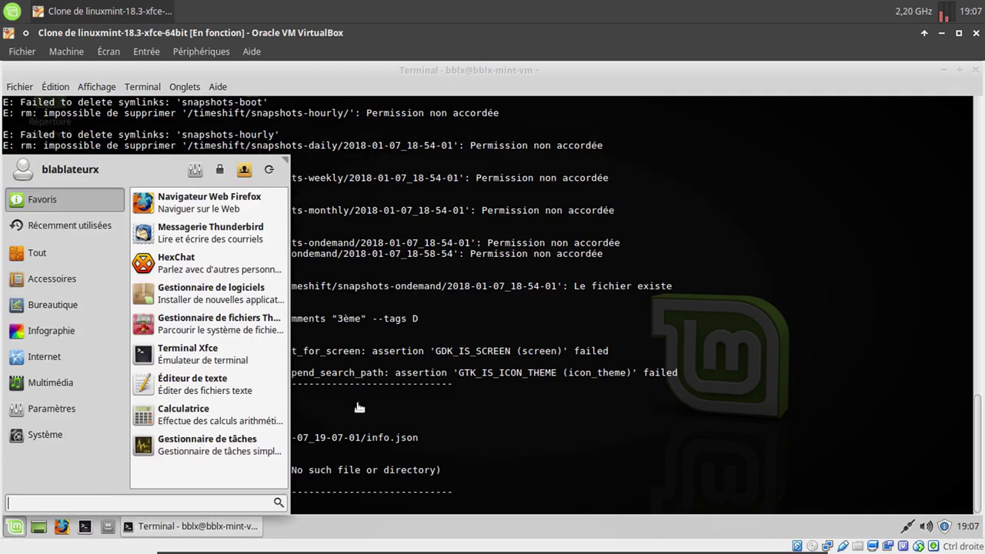
type("ti")
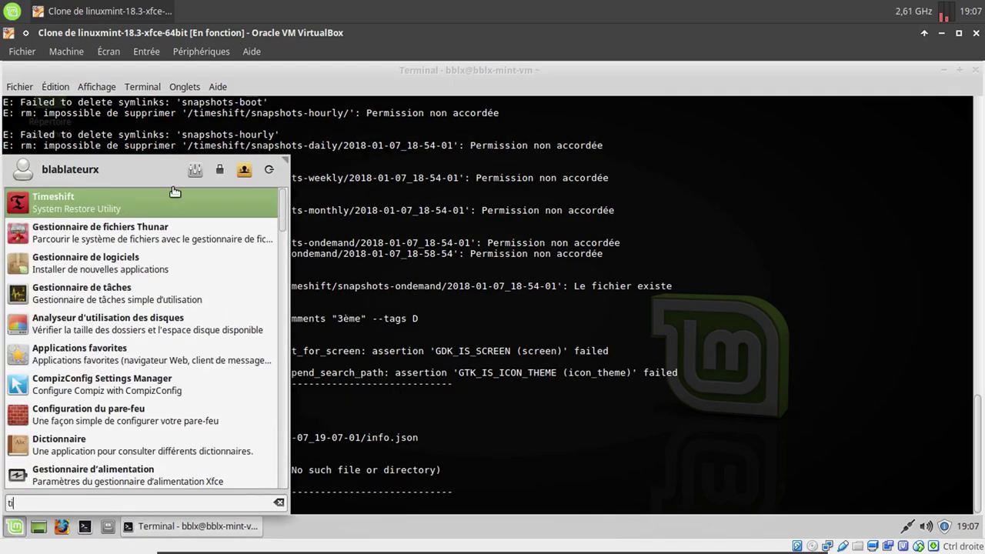
left_click(176, 200)
type("****")
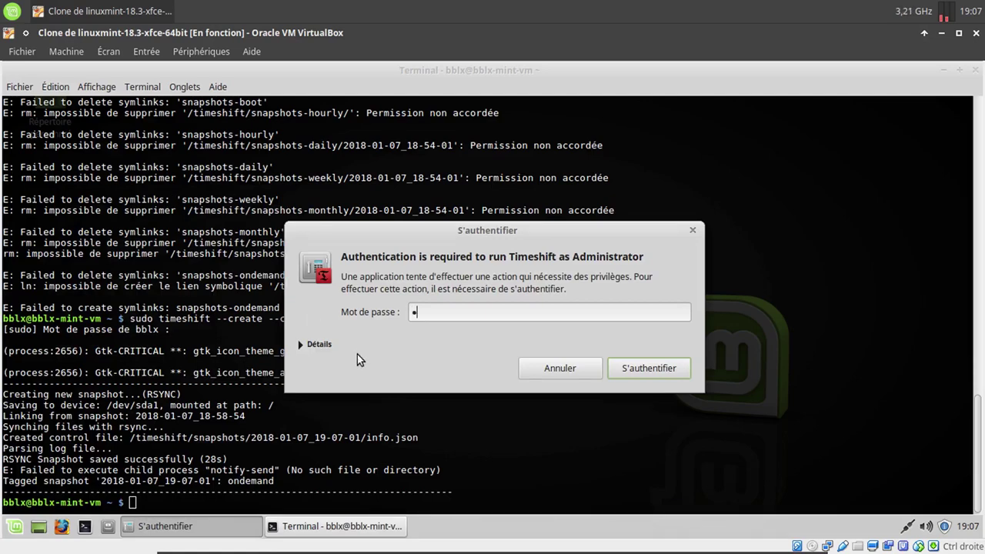
type("**")
key("Return")
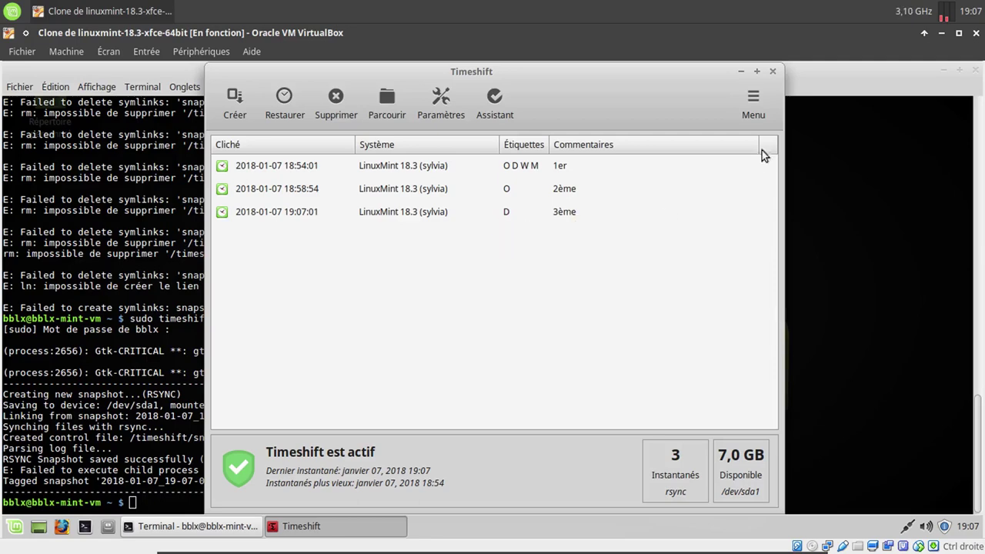
left_click(772, 71)
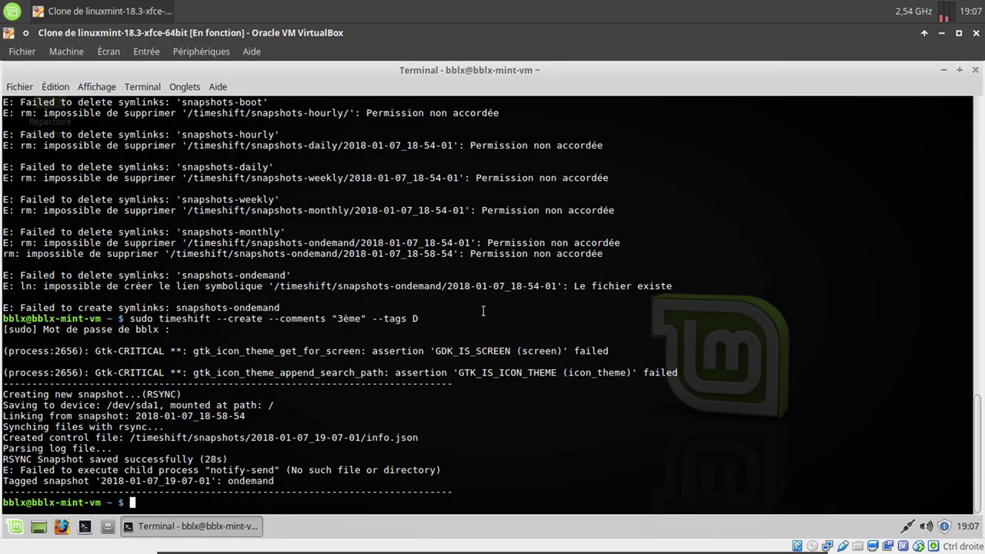
Step: Clear the terminal and display the timeshift command help again
type("clear")
key("Return")
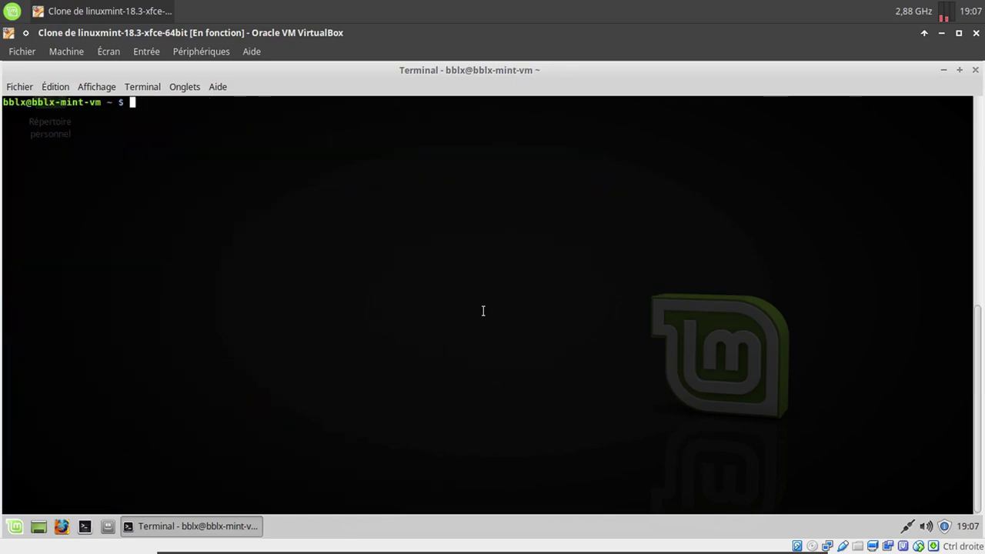
type("timeshit")
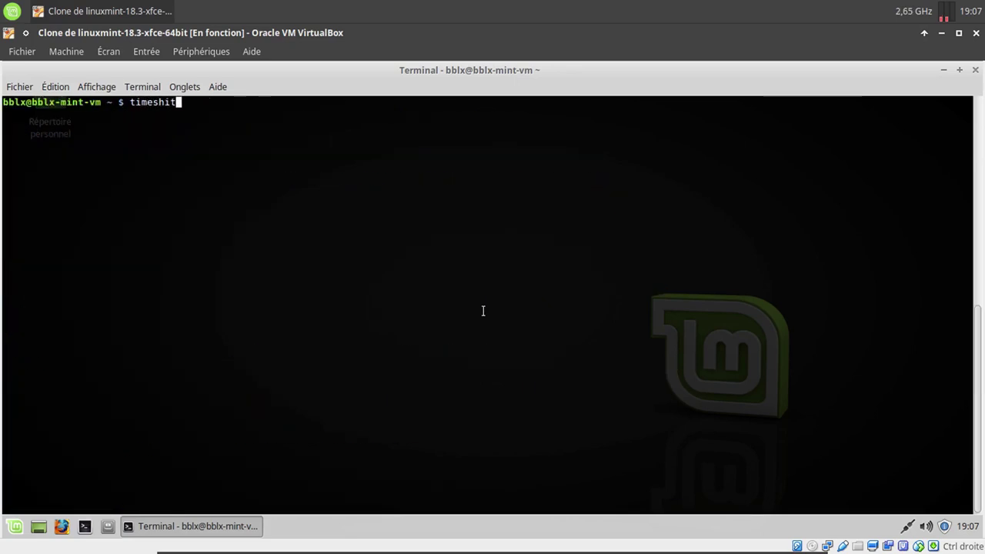
key("Return")
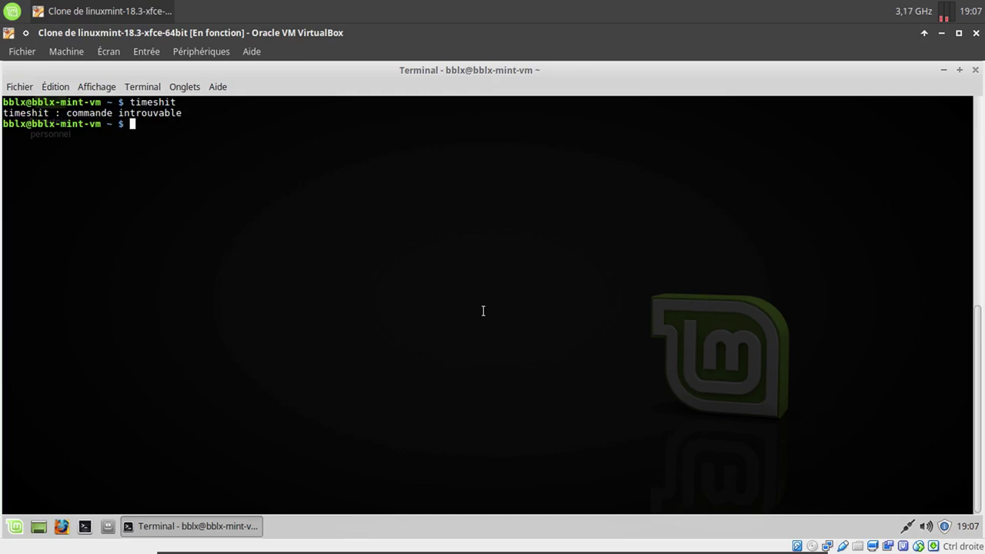
type("timeshift")
key("Return")
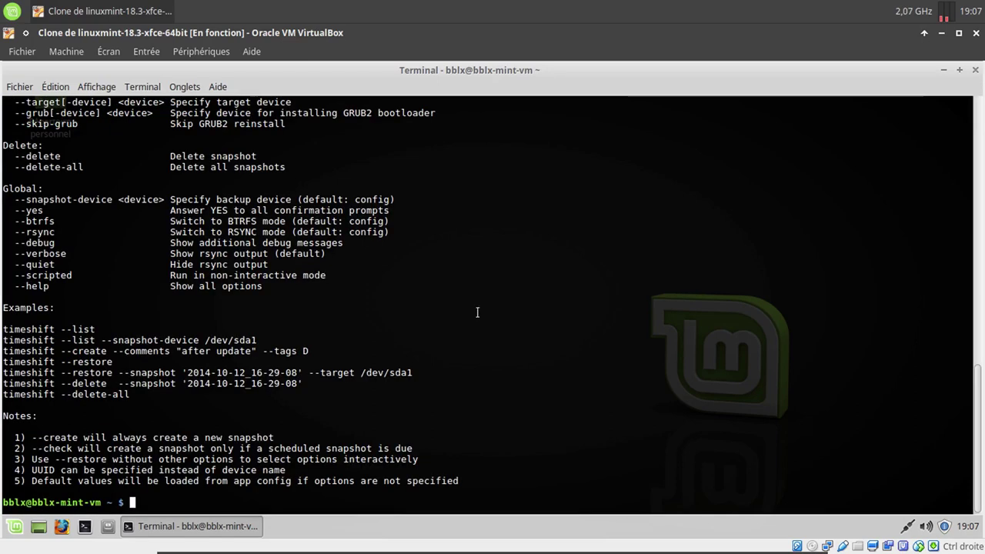
Step: List the existing snapshots in the terminal with timeshift --list
key("Up")
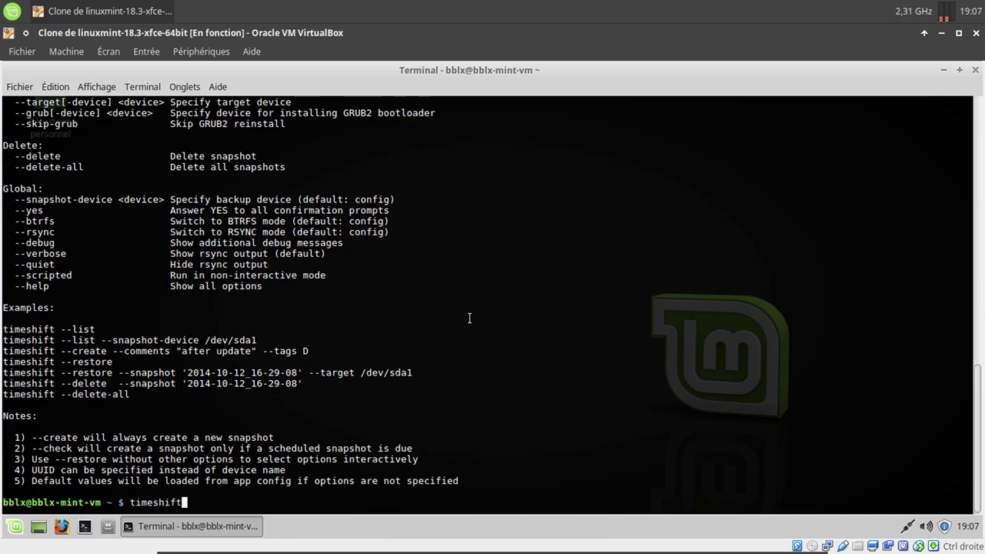
type("--list")
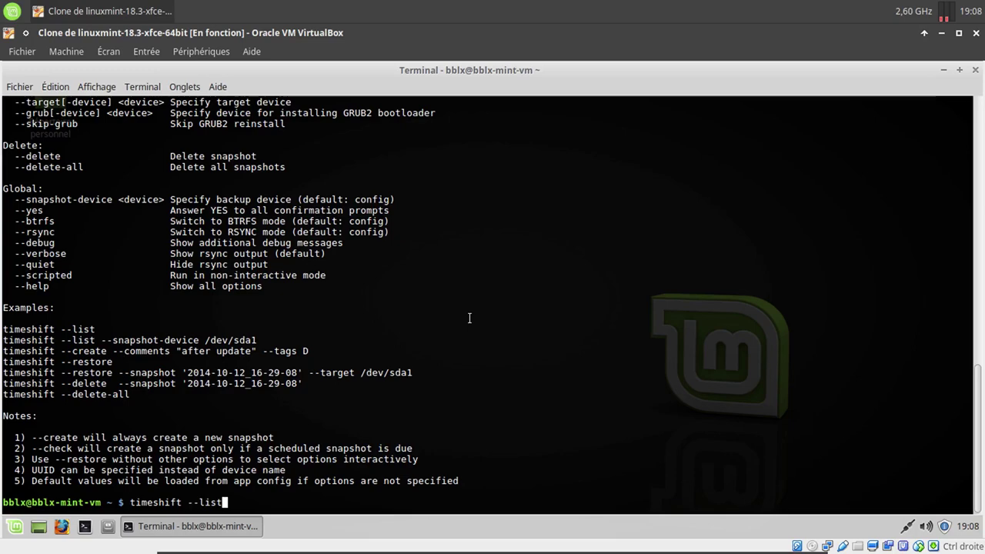
key("Return")
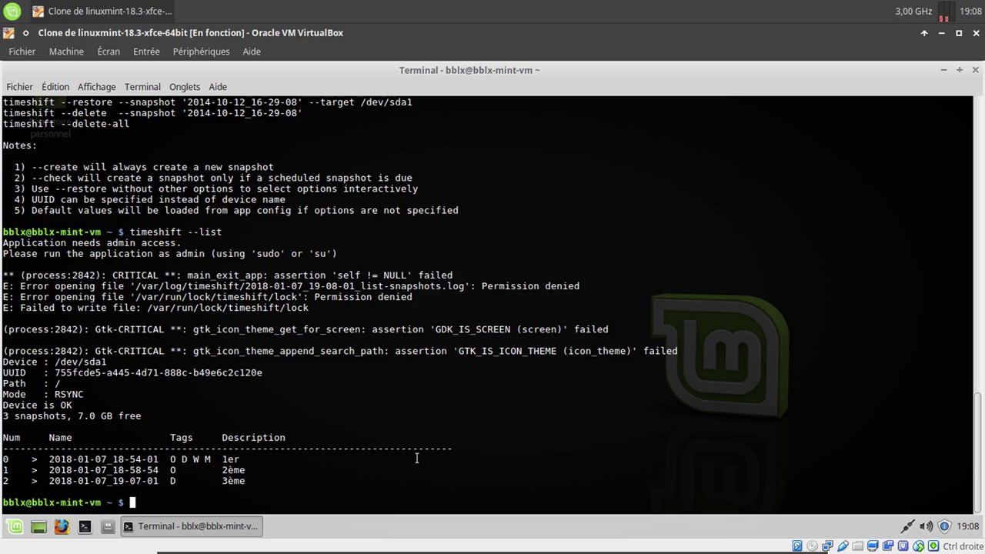
Step: Try a restore without sudo using timeshift --restore, choosing snapshot 0 (1er) and continuing past the default-options notice
type("timeshift --restore")
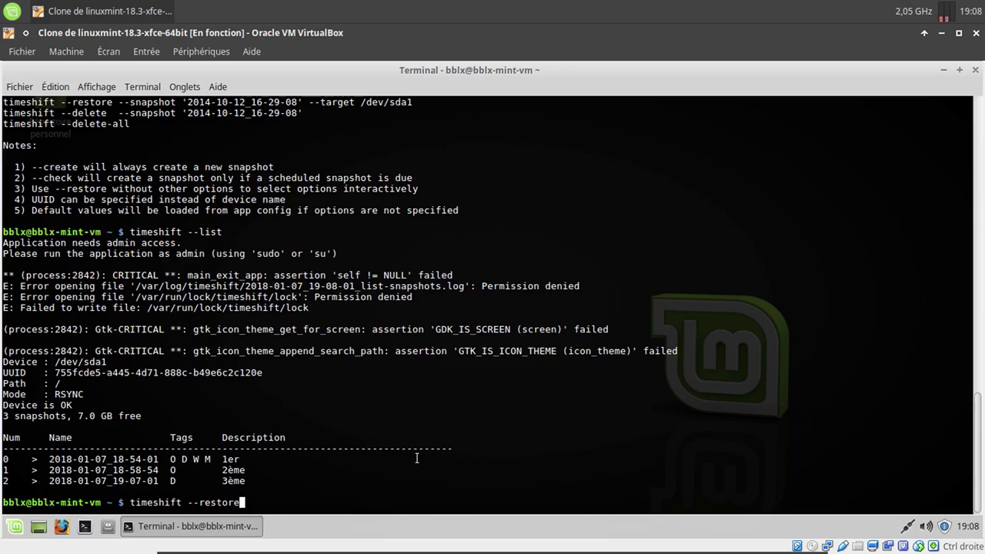
key("Return")
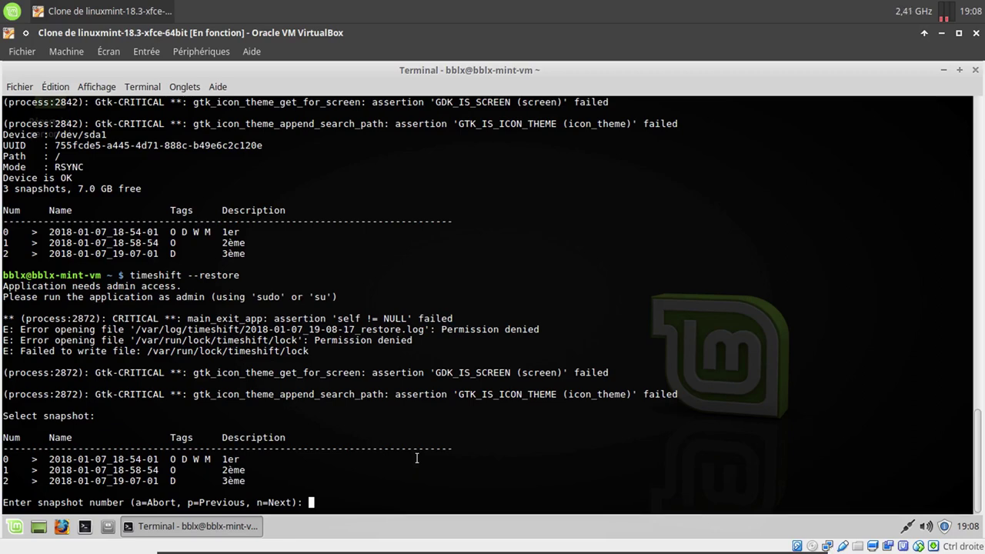
type("0")
key("Return")
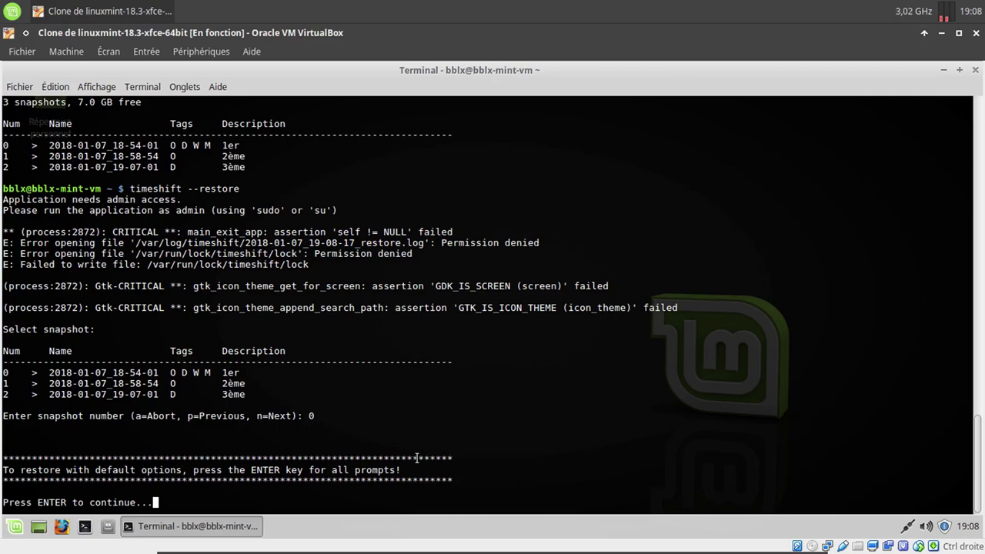
key("Return")
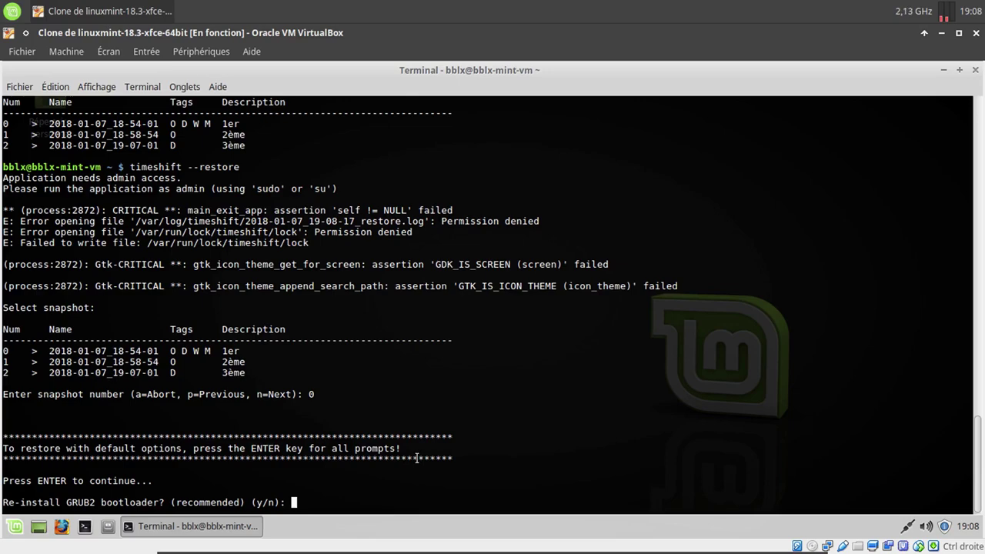
Step: Agree to reinstall the GRUB2 bootloader on the default device /dev/sda and try to proceed with the unprivileged restore
type("y")
key("Return")
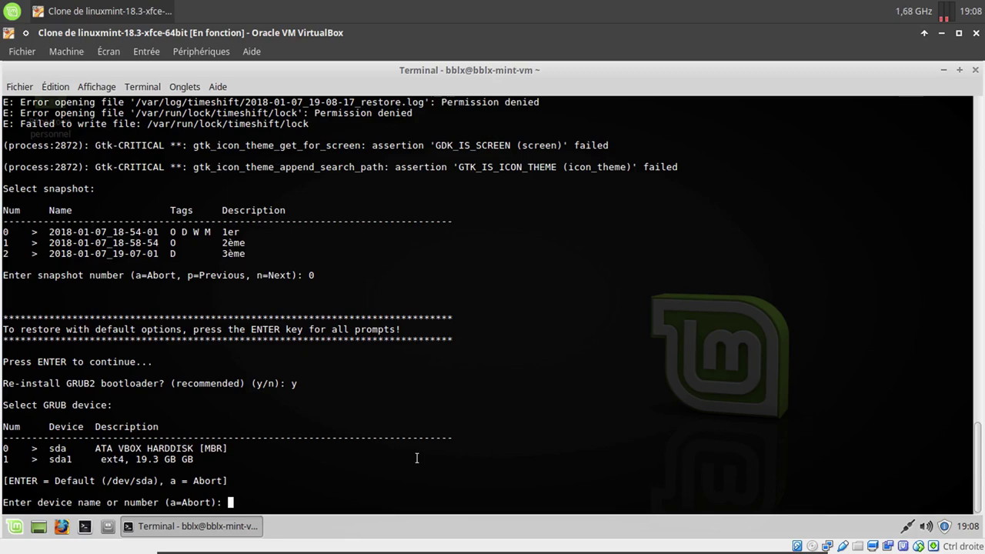
key("Return")
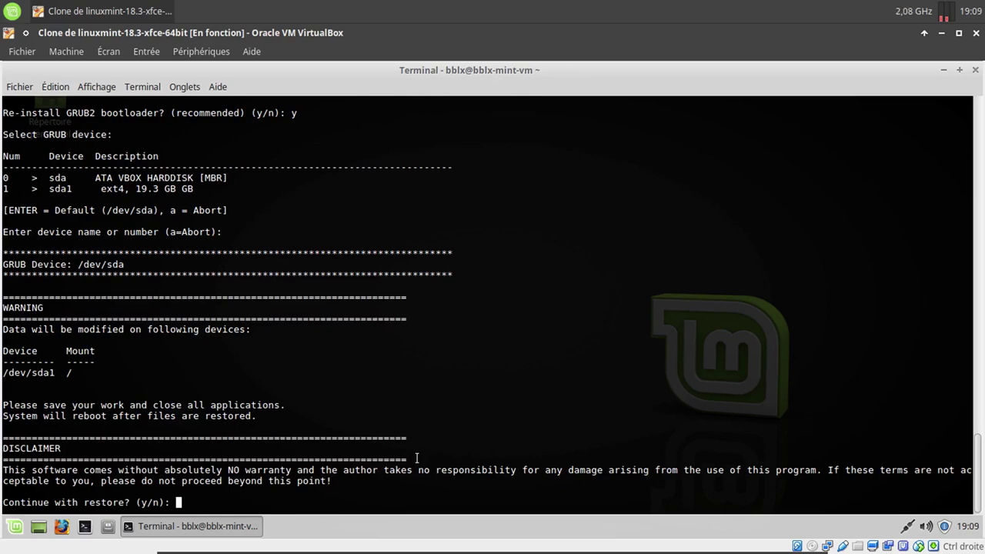
type("y")
key("Return")
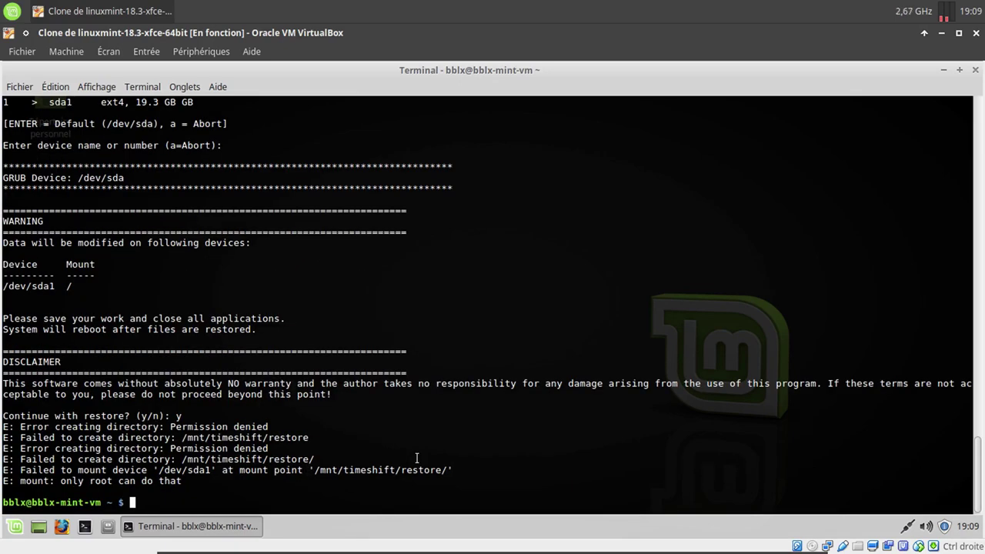
Step: Rerun the restore command with administrator rights as sudo timeshift --restore
key("Up")
key("Left")
key("Left")
key("Left")
key("Left")
key("Left")
key("Left")
key("Left")
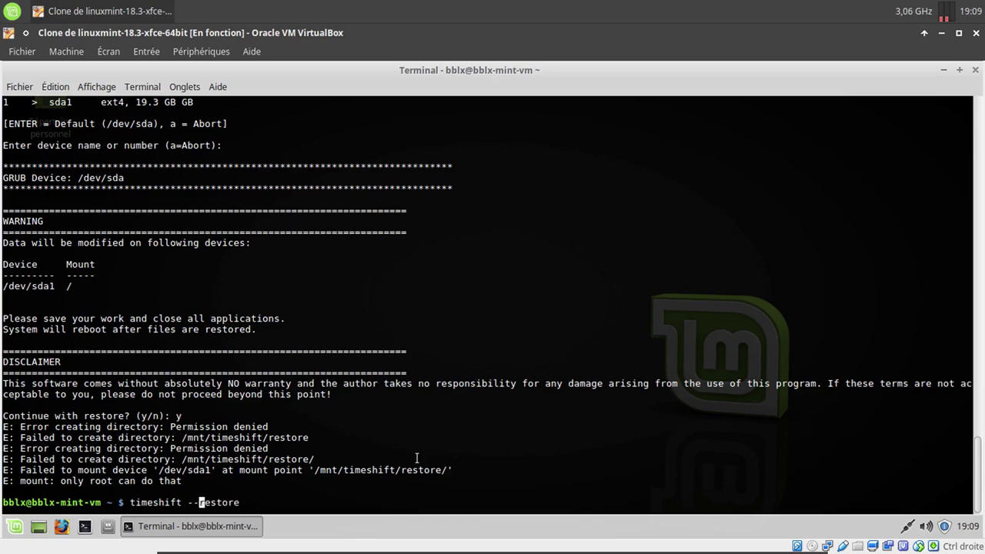
key("Left")
key("Left")
key("Left")
key("Left")
key("Left")
key("Left")
key("Left")
key("Left")
key("Left")
key("Left")
key("Left")
key("Left")
type("su")
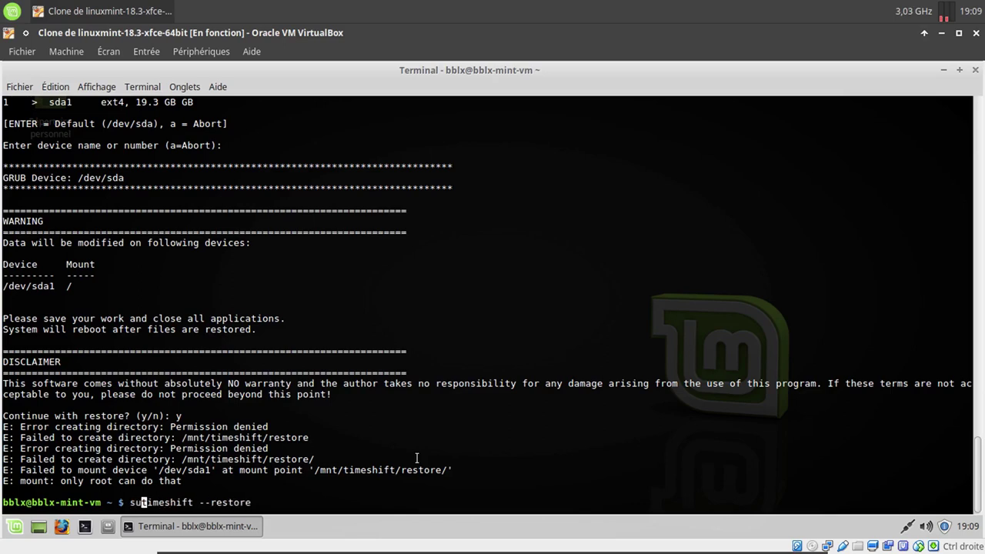
type("do")
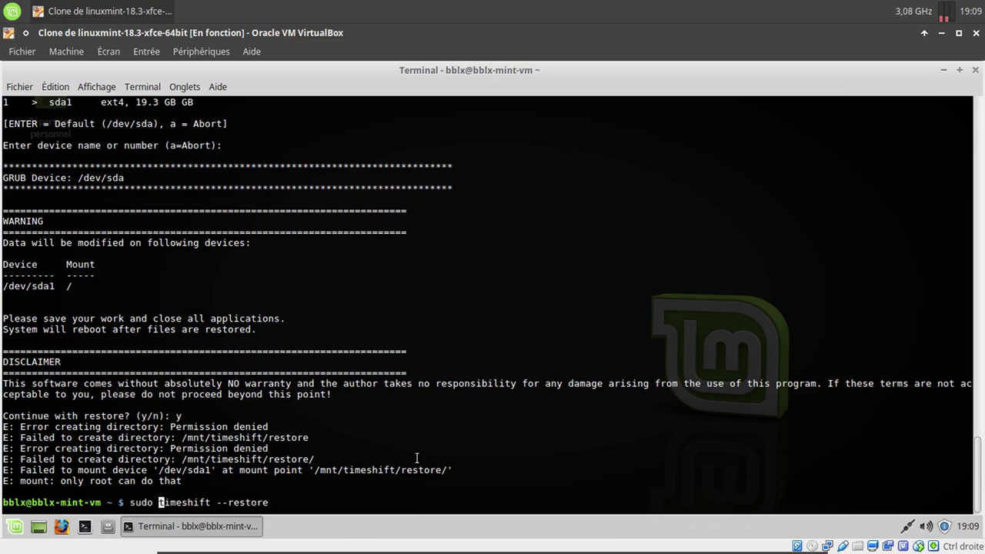
key("Return")
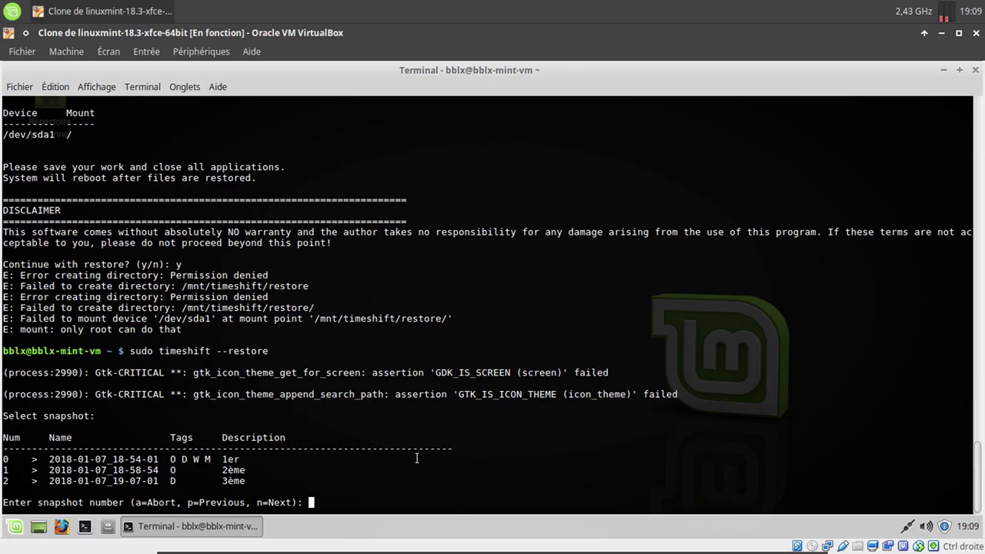
Step: Restore snapshot 0 (1er), reinstalling GRUB2 on the default device /dev/sda, and confirm the restore
type("0")
key("Return")
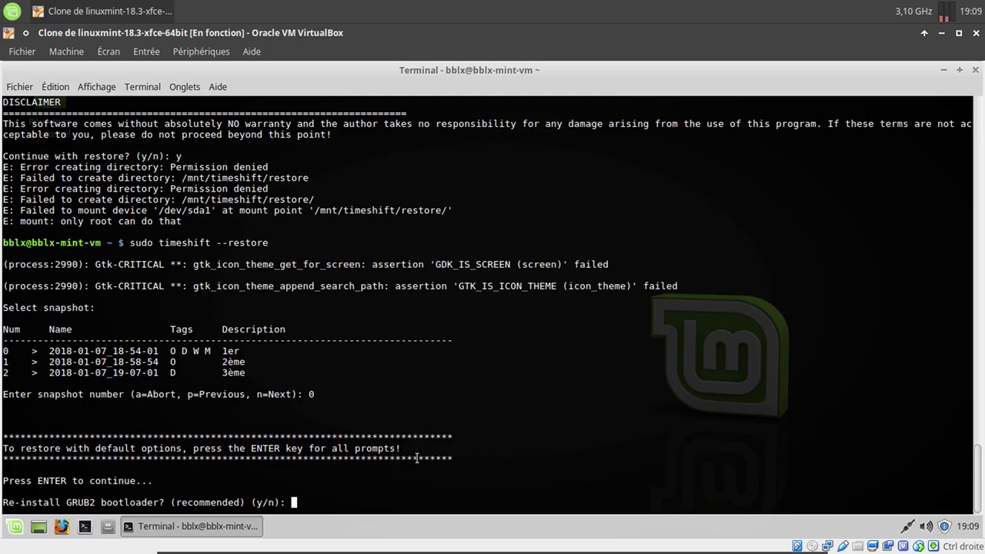
type("y")
key("Return")
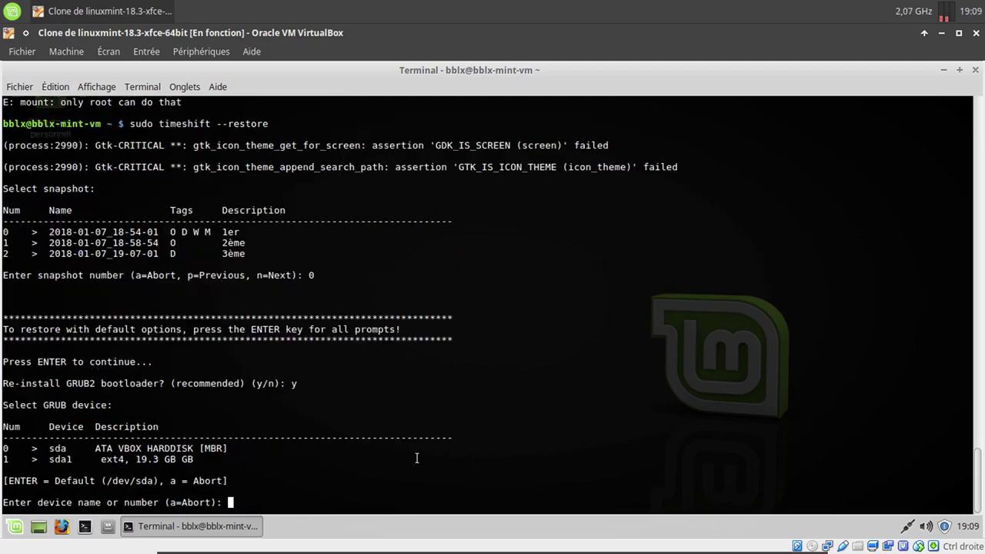
key("Return")
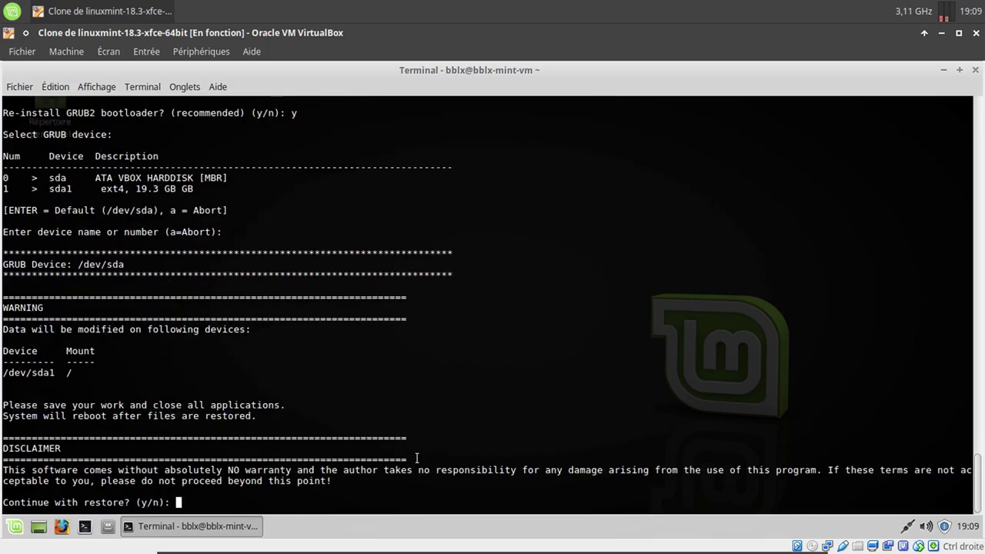
type("y")
key("Return")
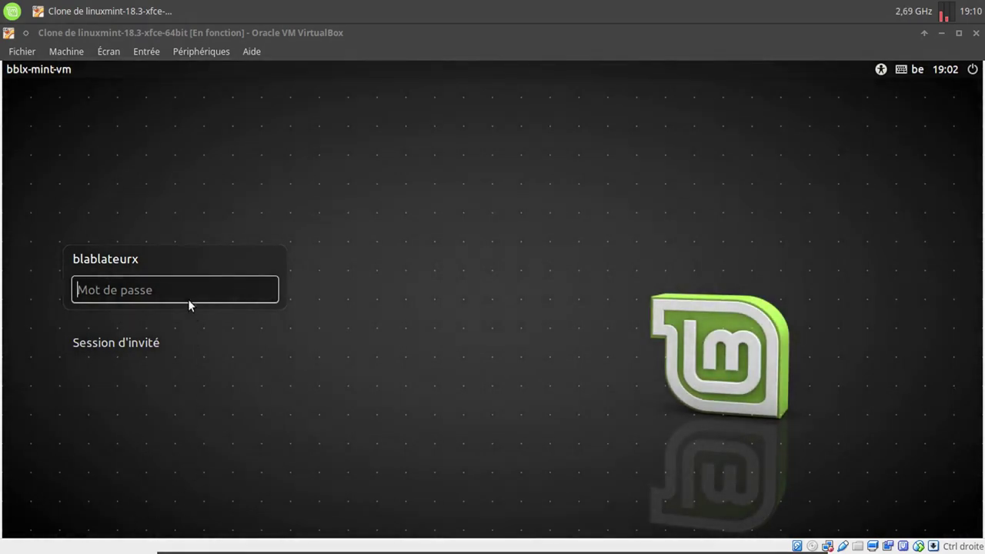
Step: Log back into the session with the account password and close the Linux Mint welcome screen
type("****")
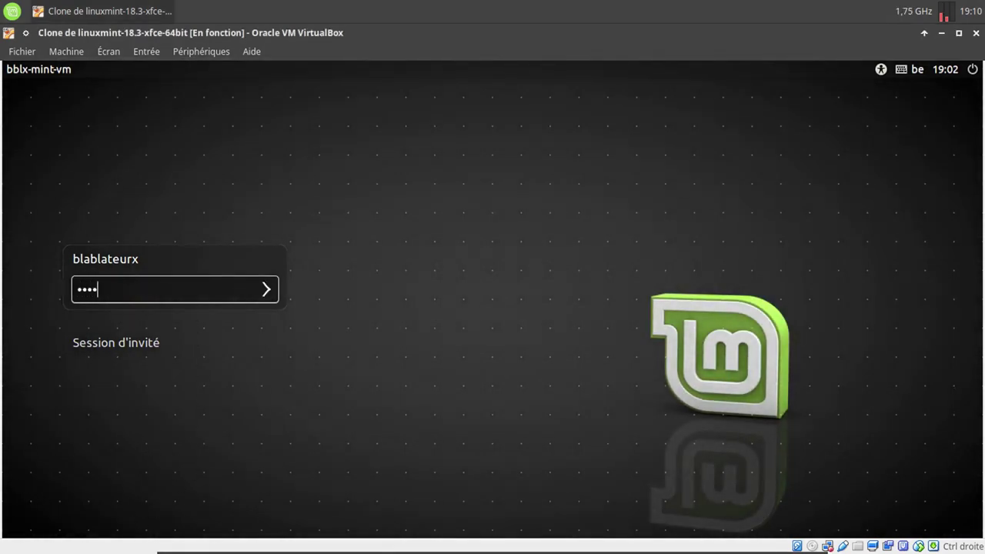
type("**")
key("Return")
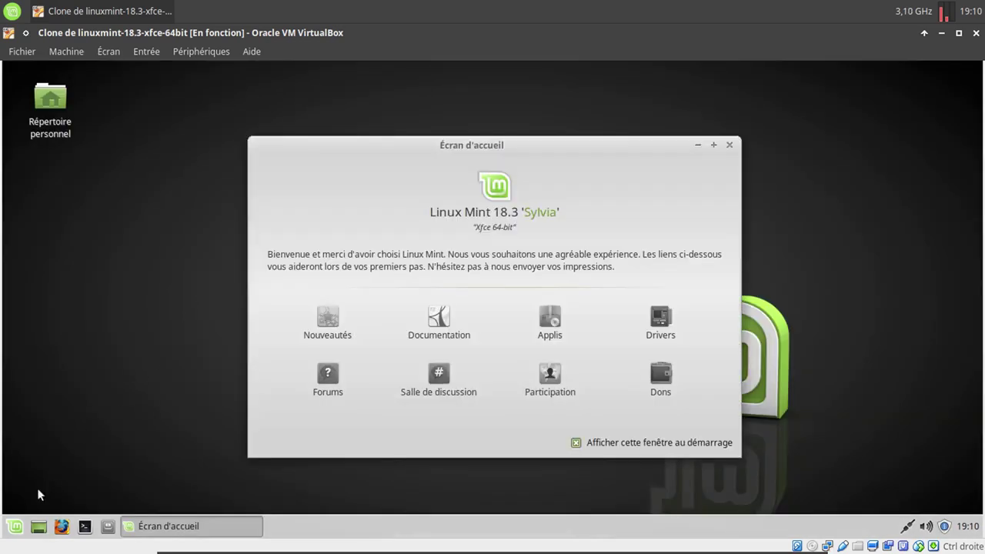
left_click(729, 144)
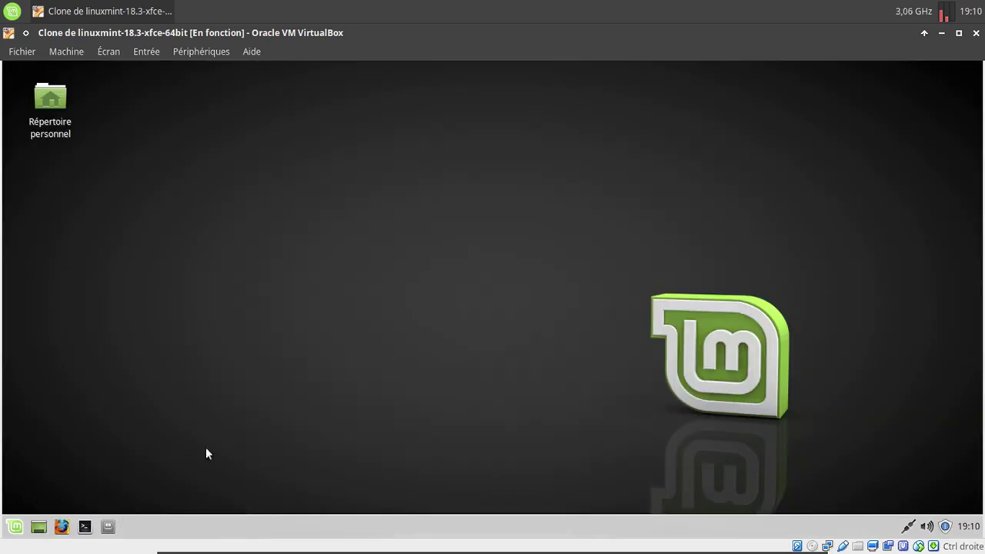
Step: Launch Timeshift and authenticate with the administrator password to display the snapshot list
left_click(15, 525)
type("ti")
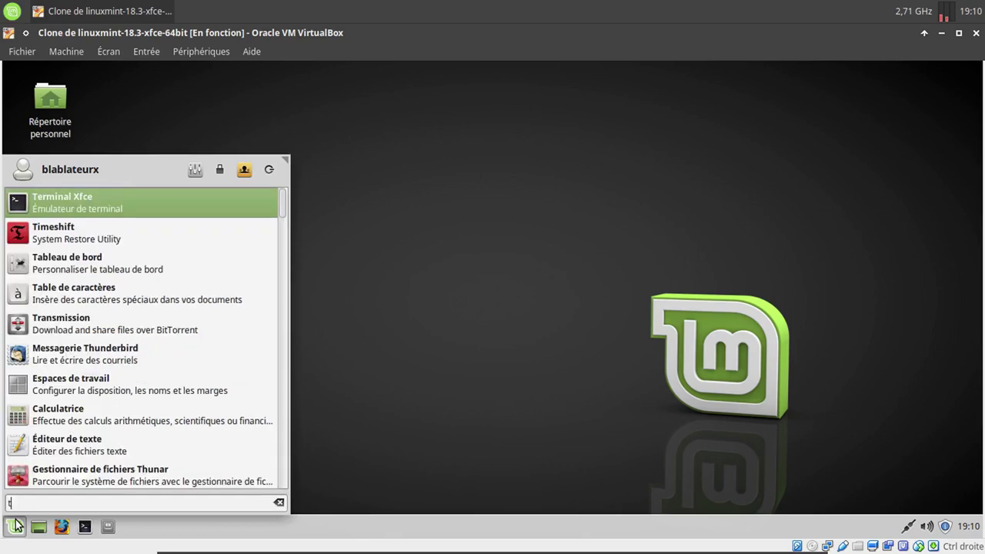
key("Up")
key("Up")
key("Up")
key("Up")
key("Return")
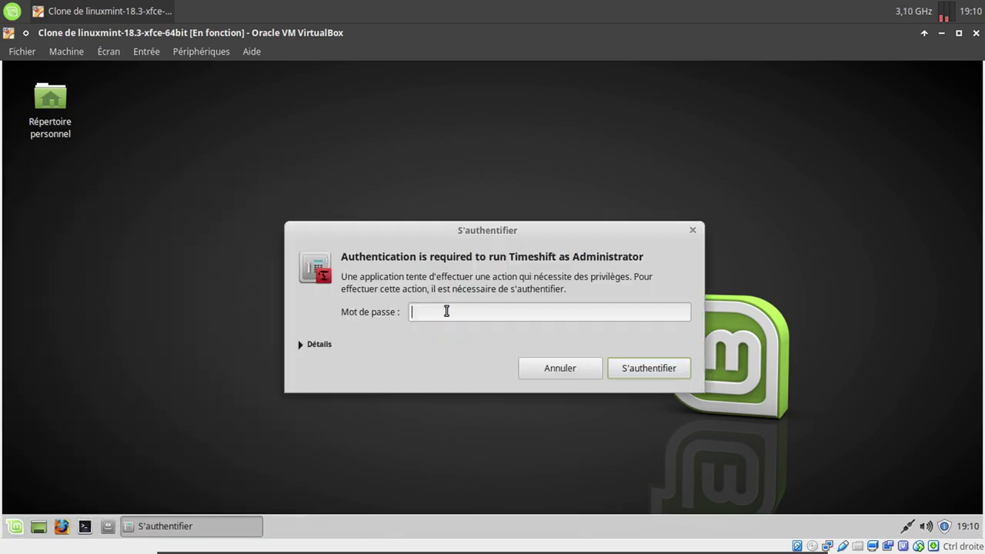
type("••••••••")
key("Return")
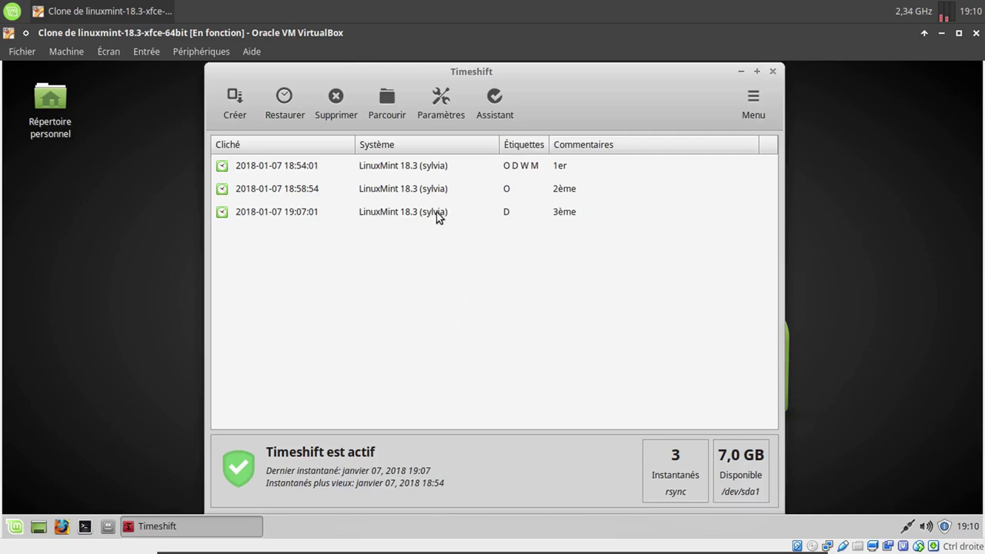
Step: Browse the files stored in the 3ème snapshot from Timeshift, then close that file window
left_click(436, 217)
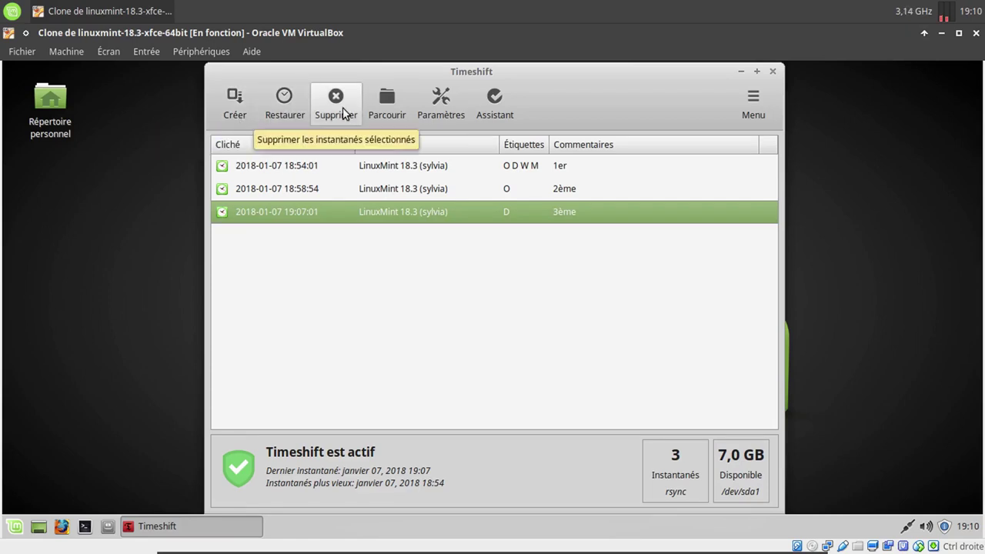
left_click(380, 113)
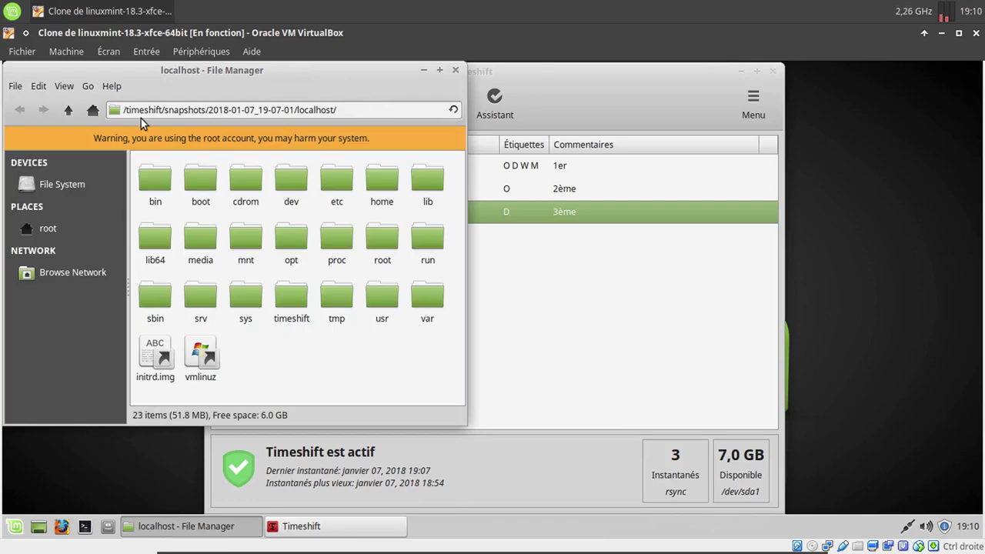
left_click(455, 70)
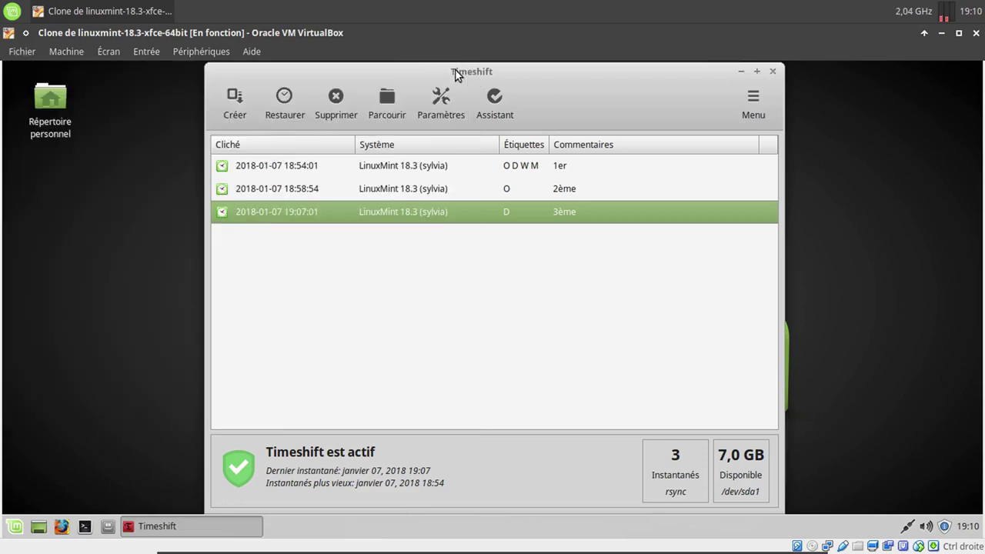
Step: Open the /timeshift folder of the root file system in the file manager
left_click(109, 526)
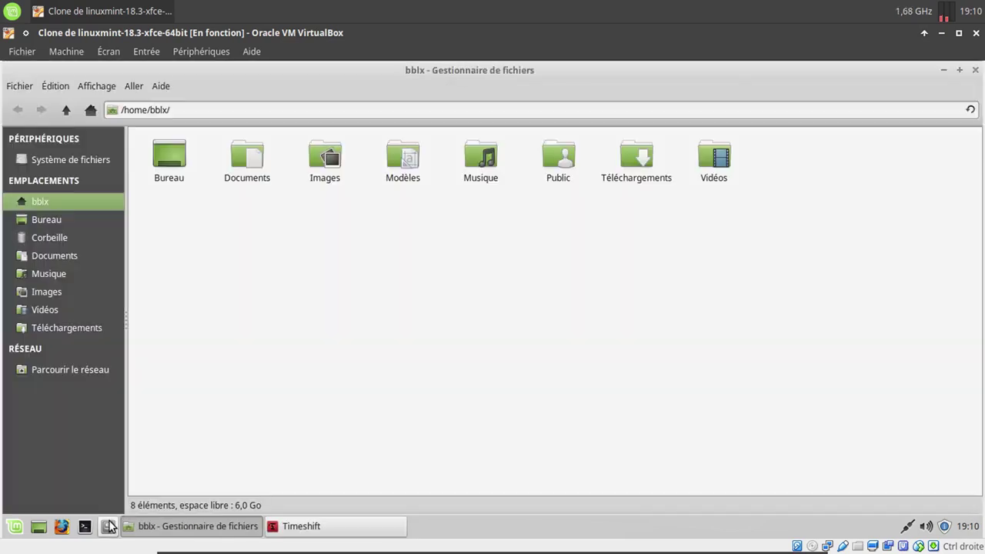
left_click(67, 157)
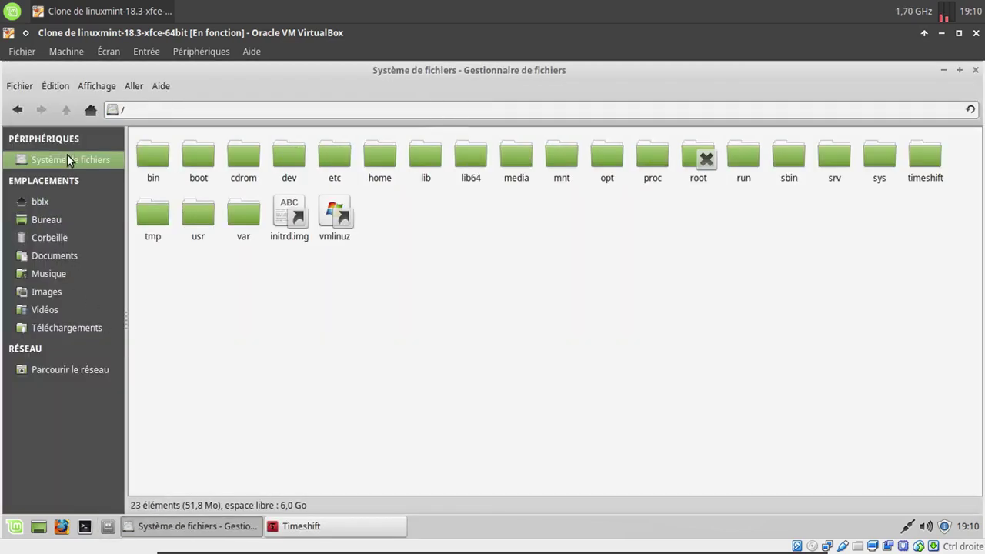
double_click(925, 155)
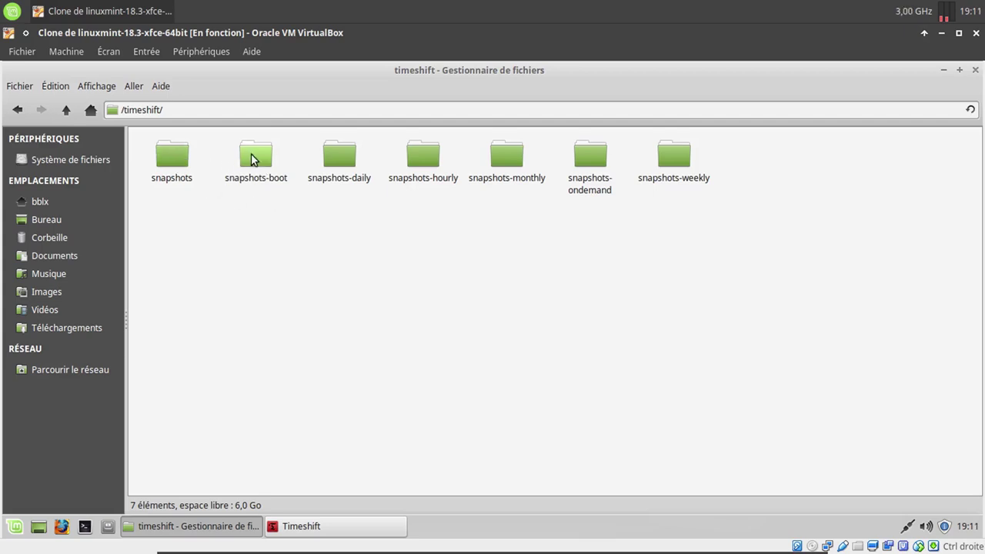
Step: Return to Timeshift, review the snapshot schedule levels in its settings, and close the settings
left_click(300, 526)
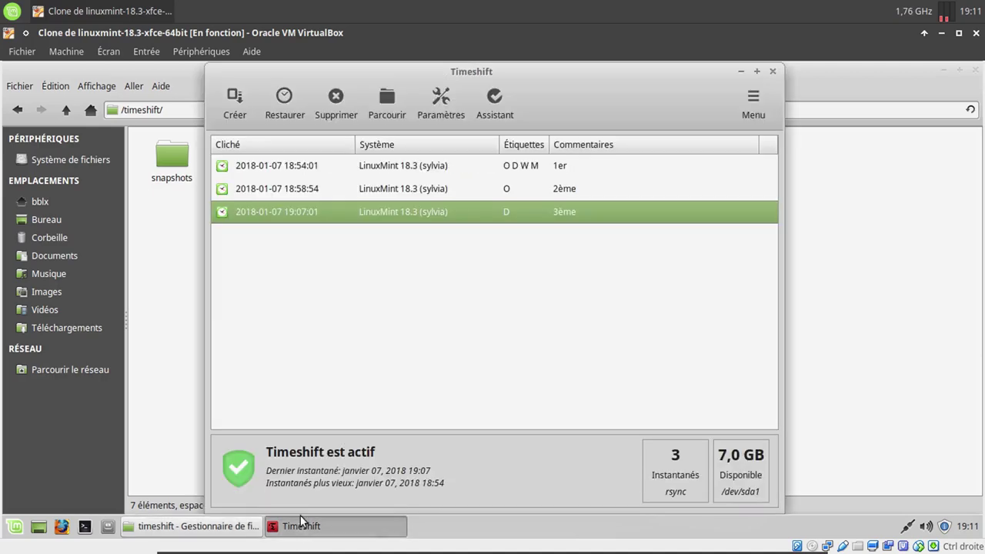
left_click(429, 110)
left_click(413, 141)
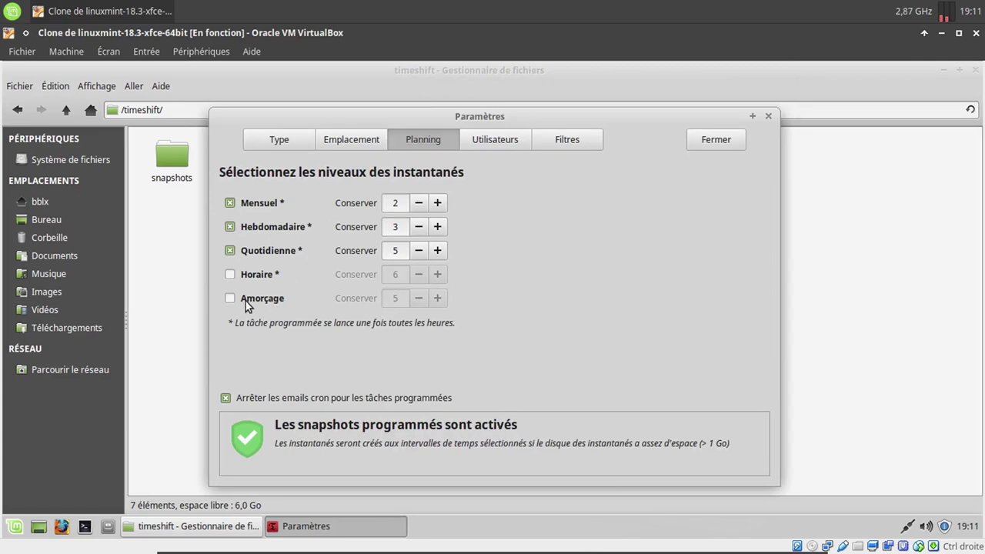
left_click(768, 117)
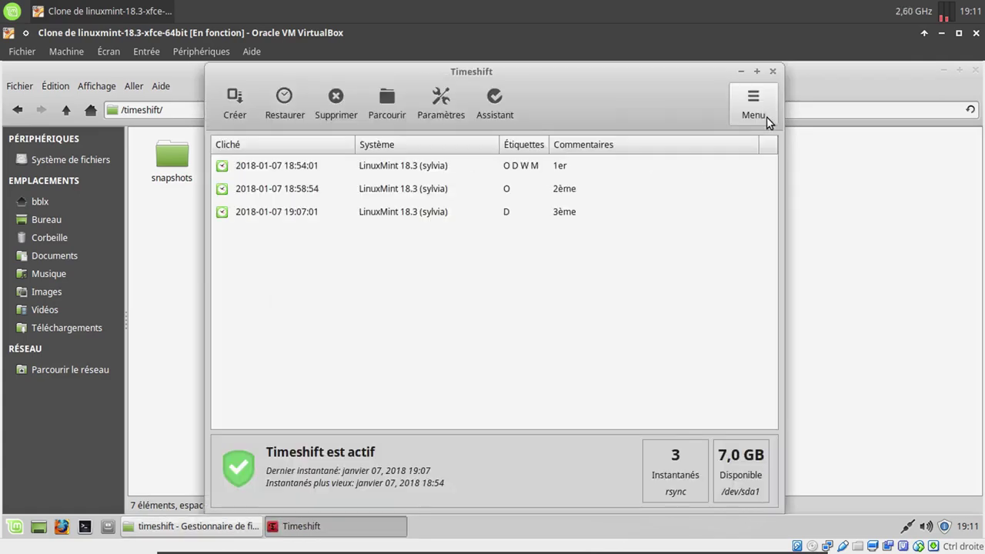
Step: Inspect the snapshots-boot, snapshots-daily and snapshots-hourly folders inside /timeshift in the file manager
left_click(174, 233)
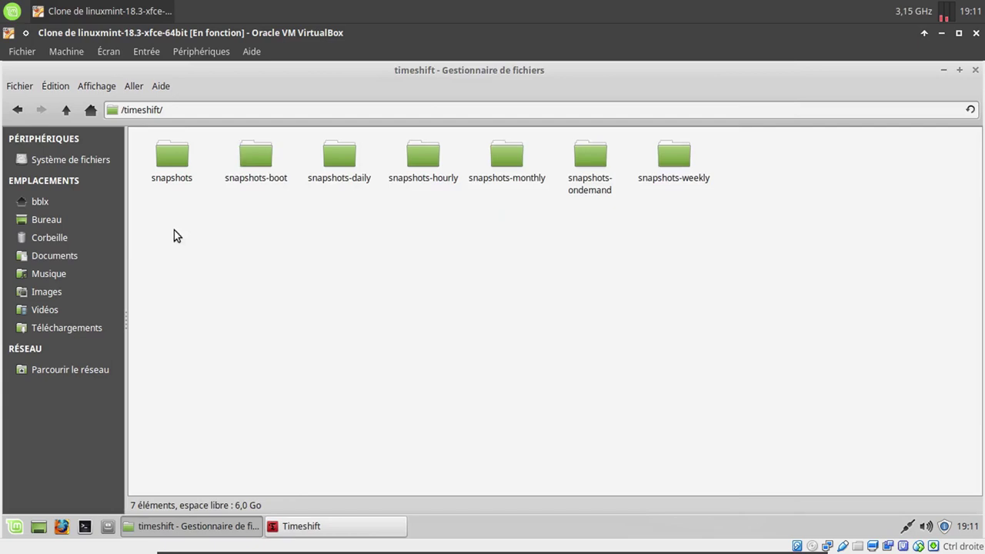
double_click(255, 154)
left_click(25, 112)
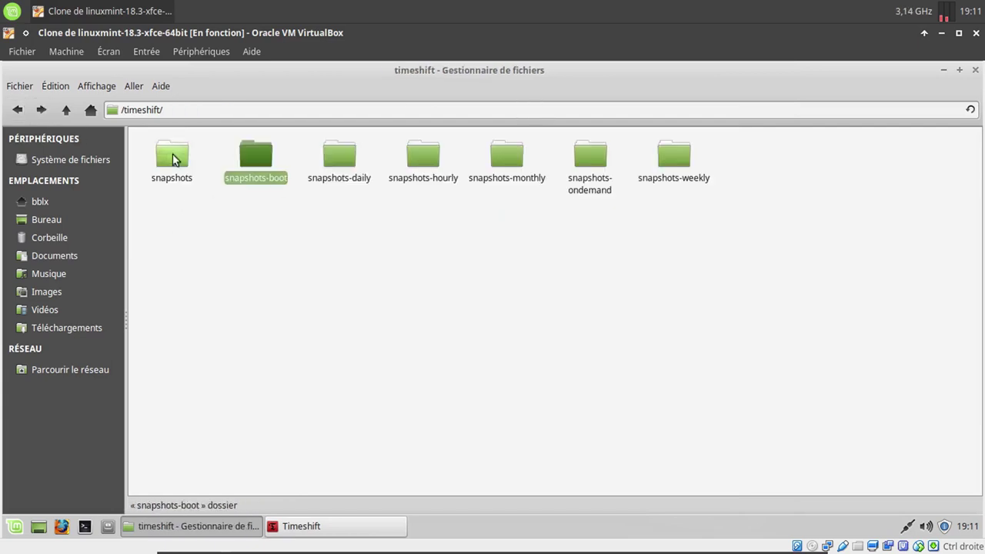
double_click(343, 159)
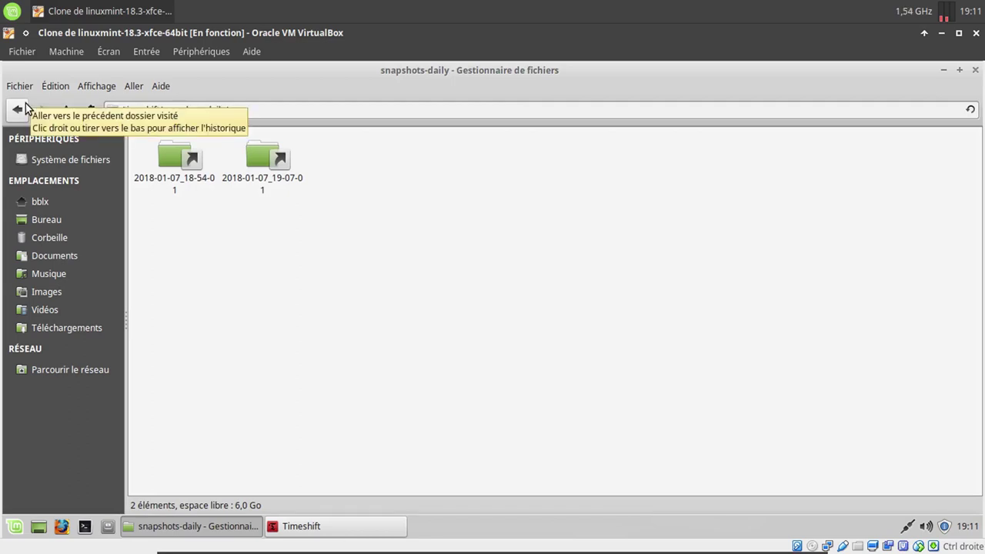
left_click(25, 109)
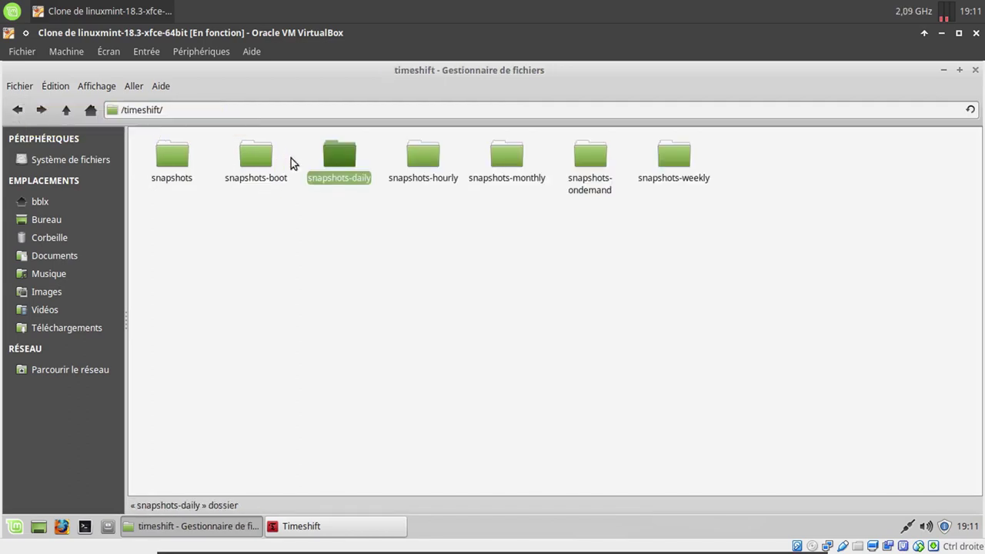
double_click(423, 157)
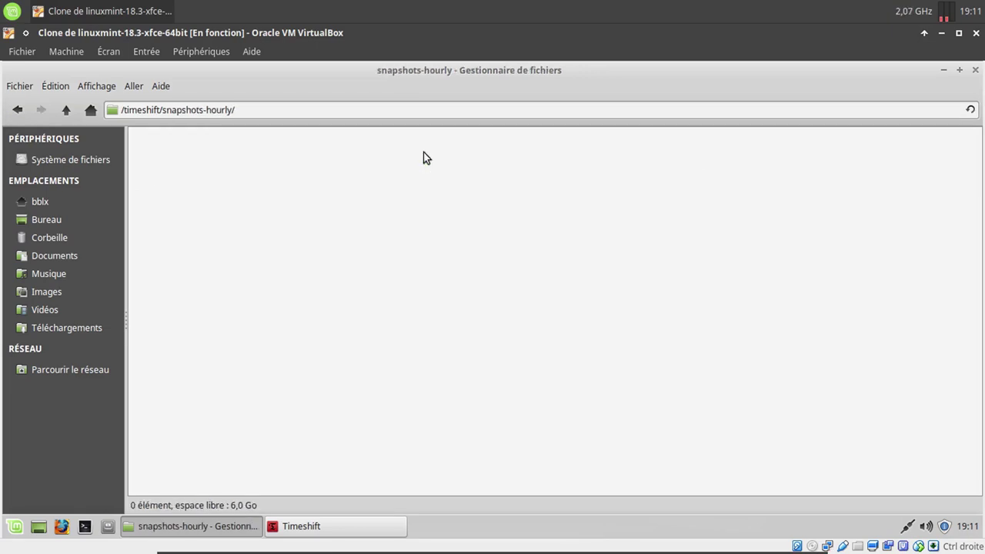
Step: Inspect the snapshots-monthly, snapshots-ondemand and snapshots-weekly folders inside /timeshift, and close the file manager
left_click(17, 110)
double_click(506, 158)
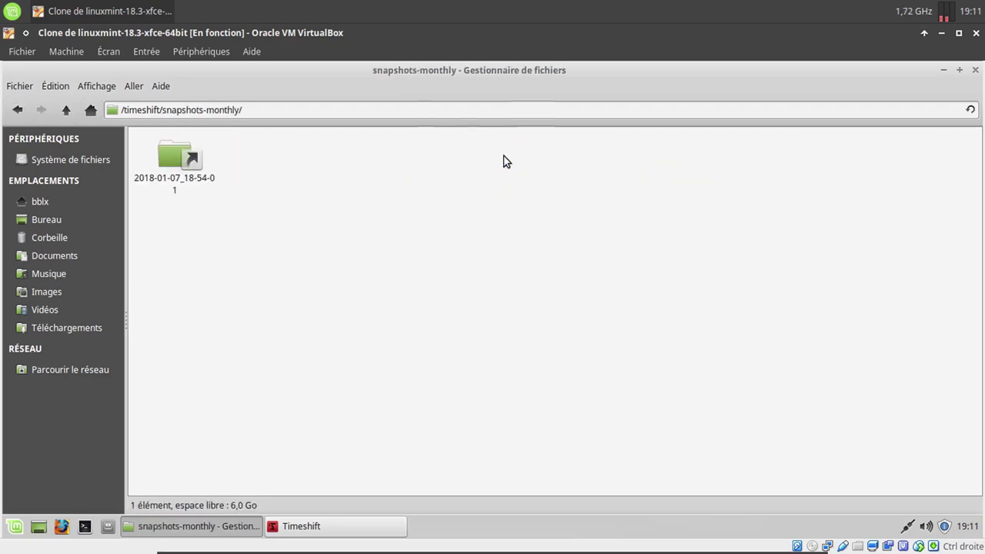
left_click(17, 109)
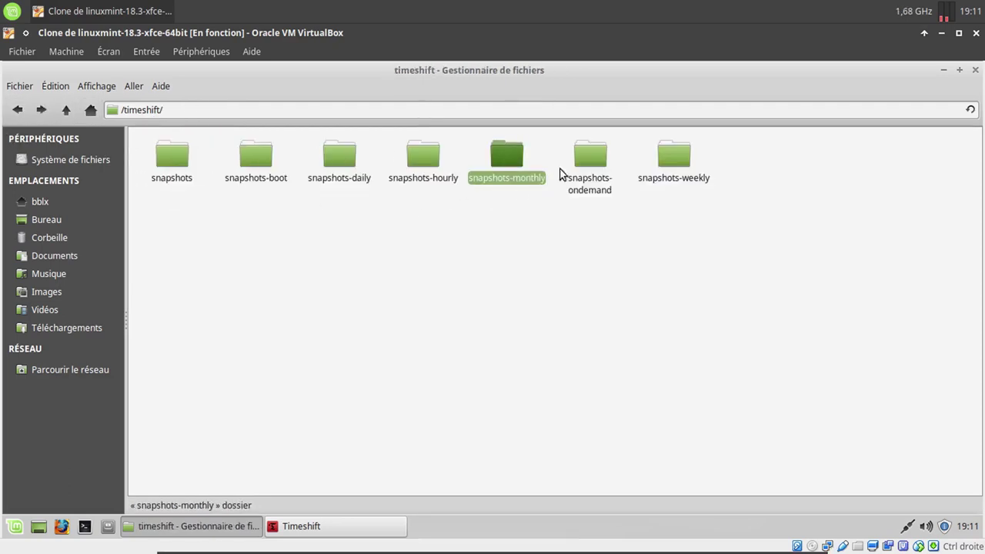
double_click(595, 157)
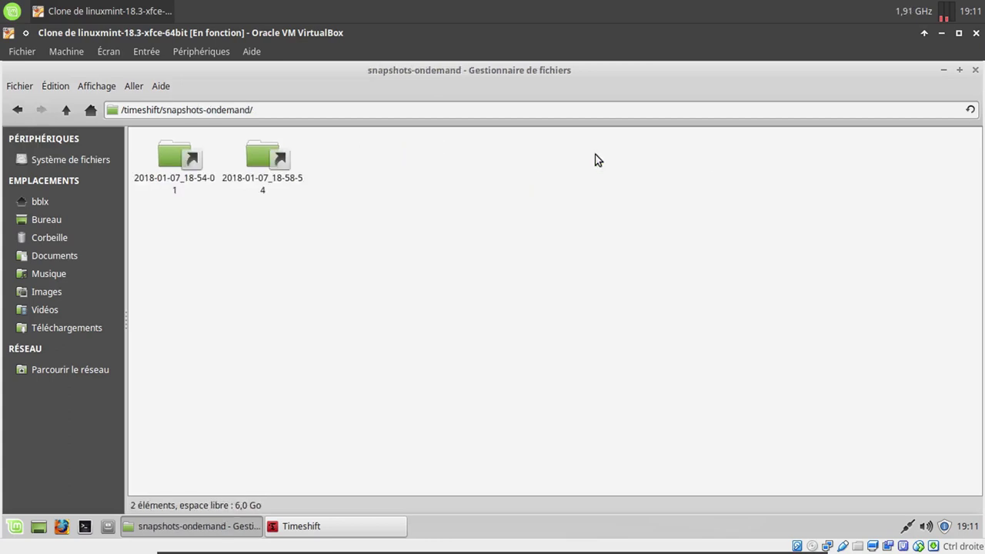
left_click(17, 109)
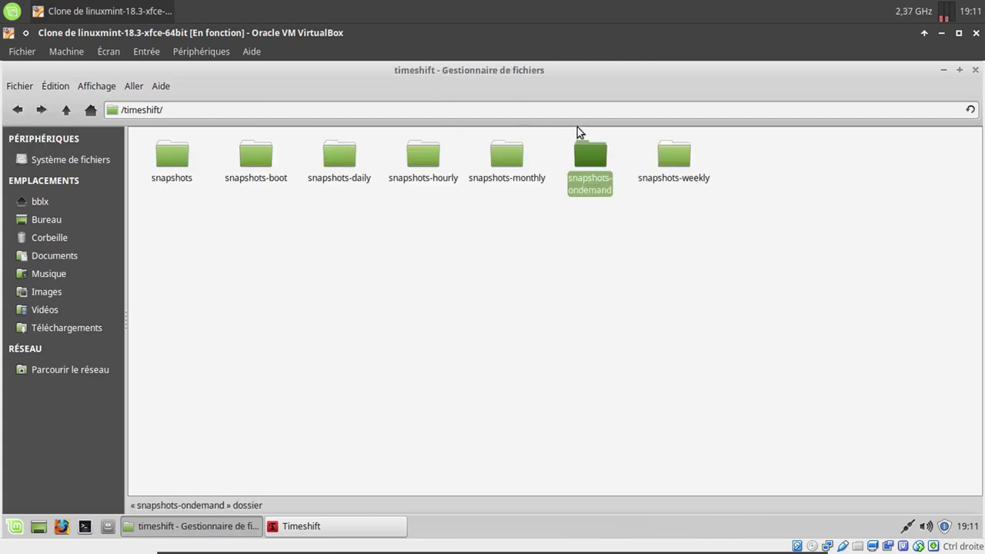
double_click(672, 157)
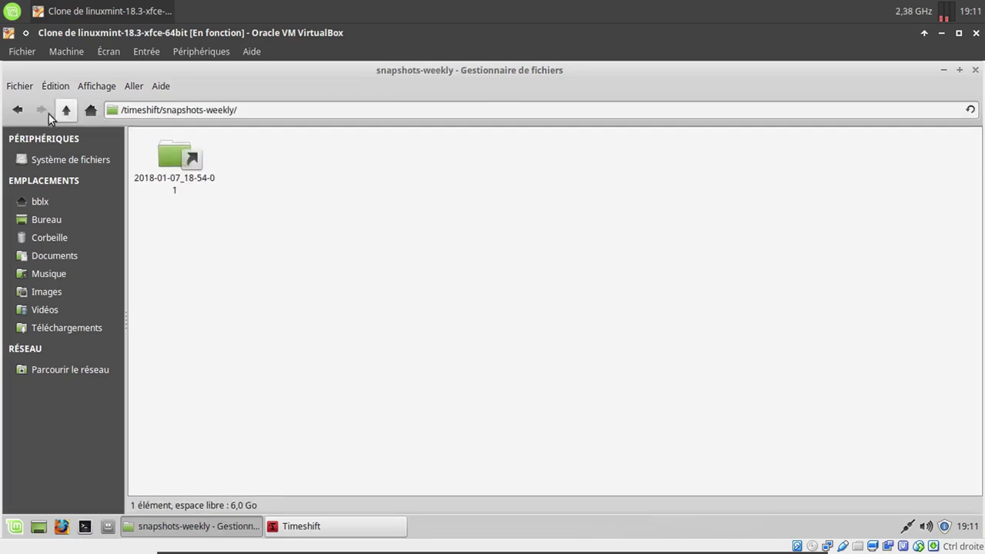
left_click(18, 110)
left_click(209, 264)
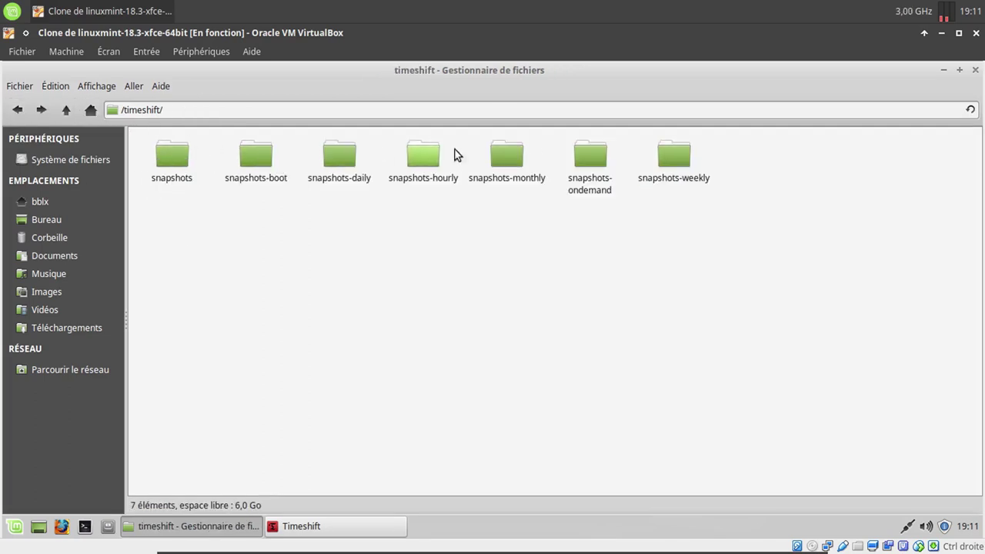
left_click(974, 71)
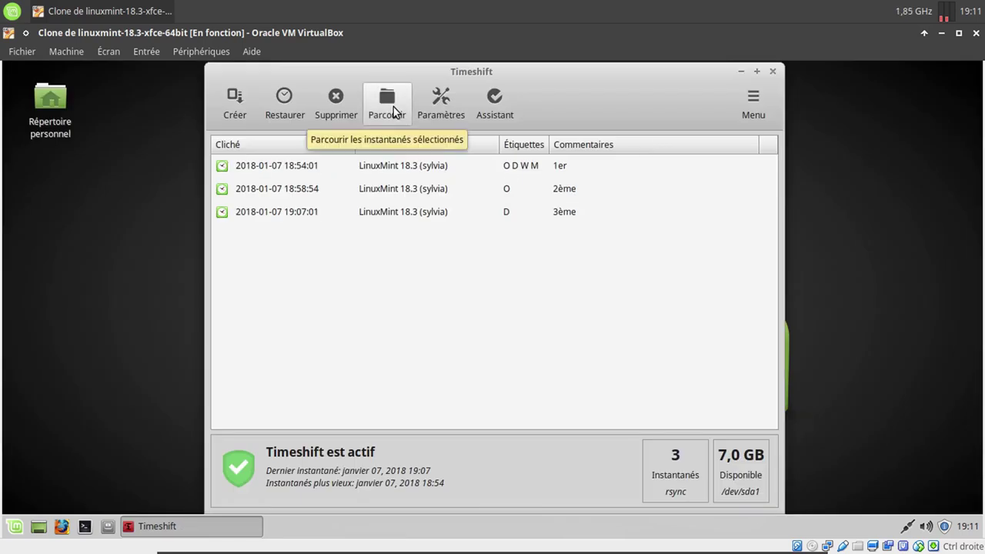
Step: Browse the /timeshift/snapshots folder from Timeshift, check the 2018-01-07_18-58-54 folder, and close the file window
left_click(395, 112)
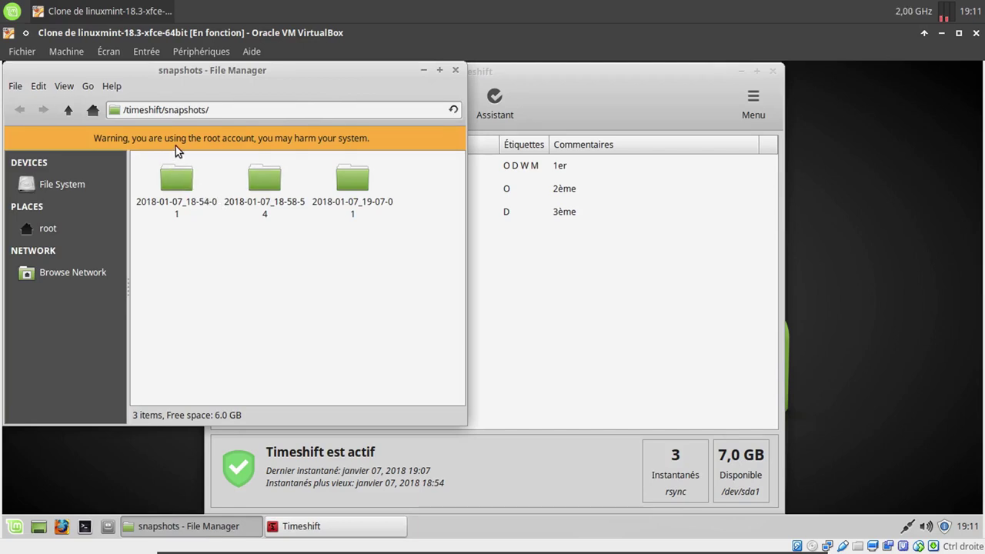
left_click(263, 183)
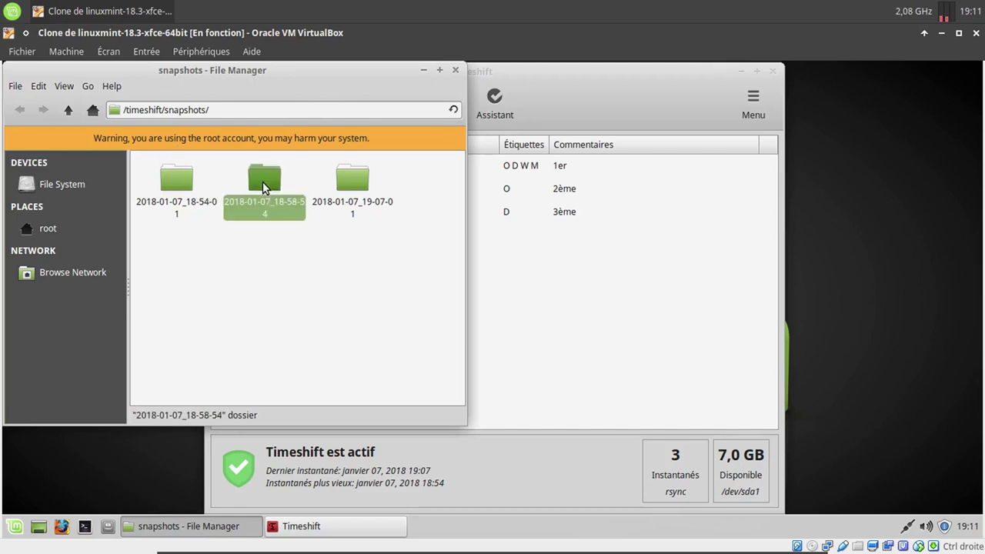
right_click(263, 187)
left_click(188, 330)
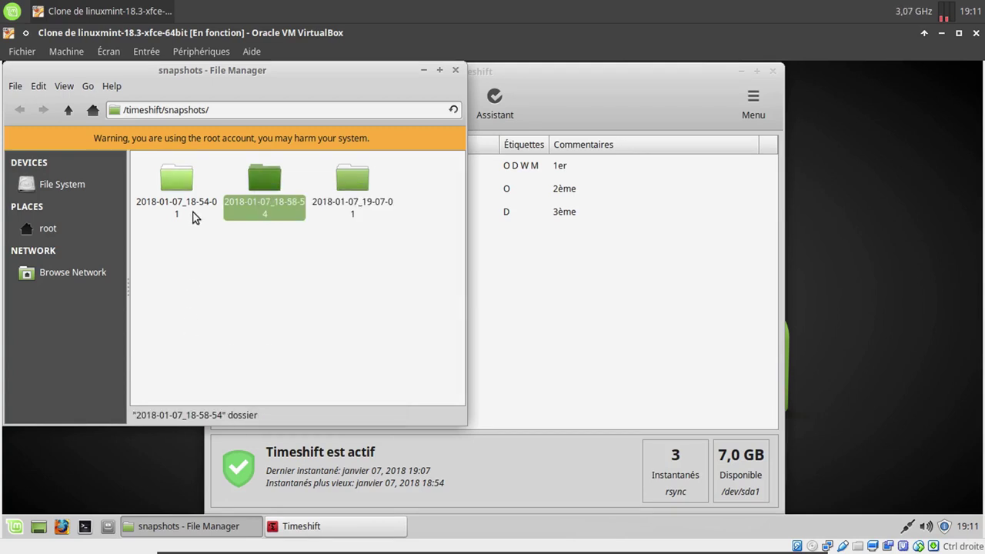
left_click(454, 70)
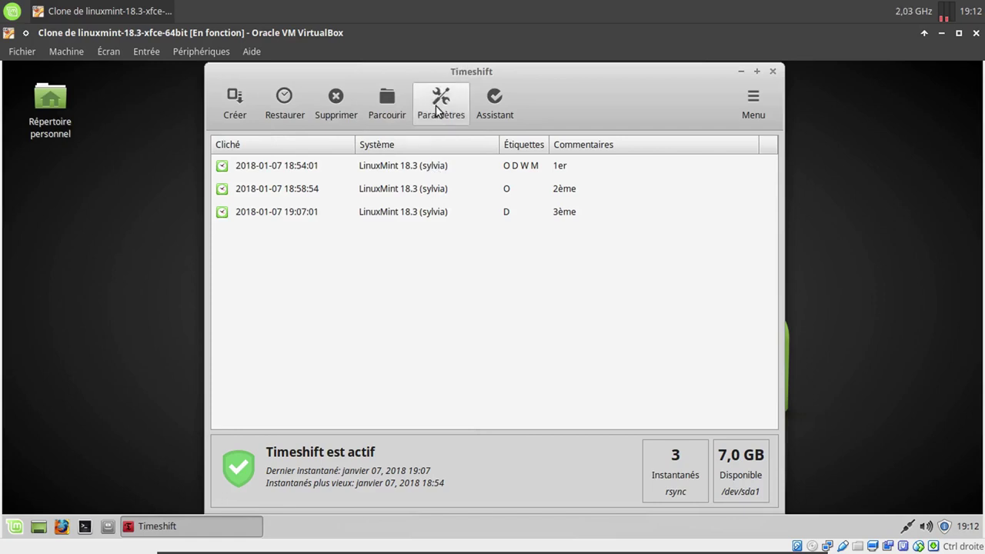
Step: Refresh Timeshift's snapshot list and display the folder containing its logs
left_click(746, 113)
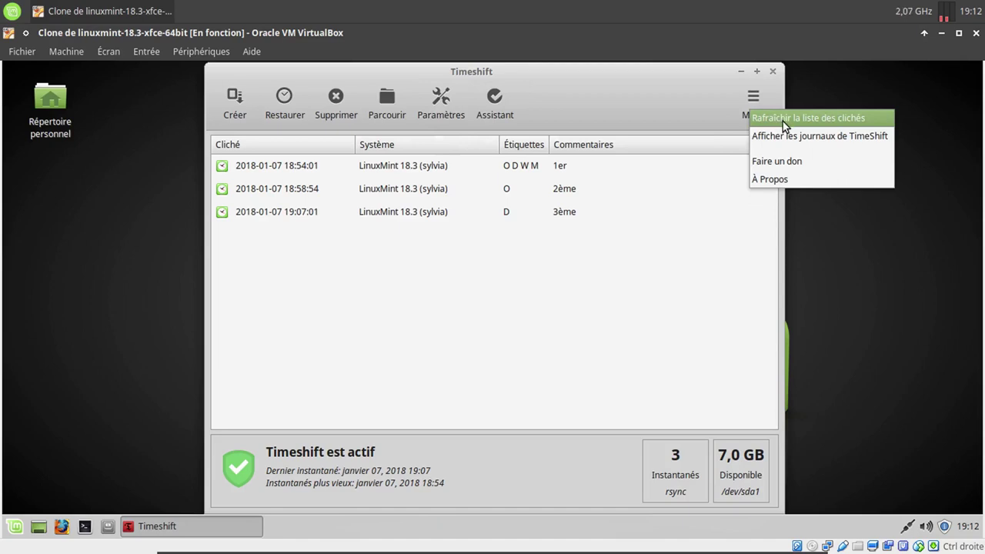
left_click(783, 121)
left_click(753, 108)
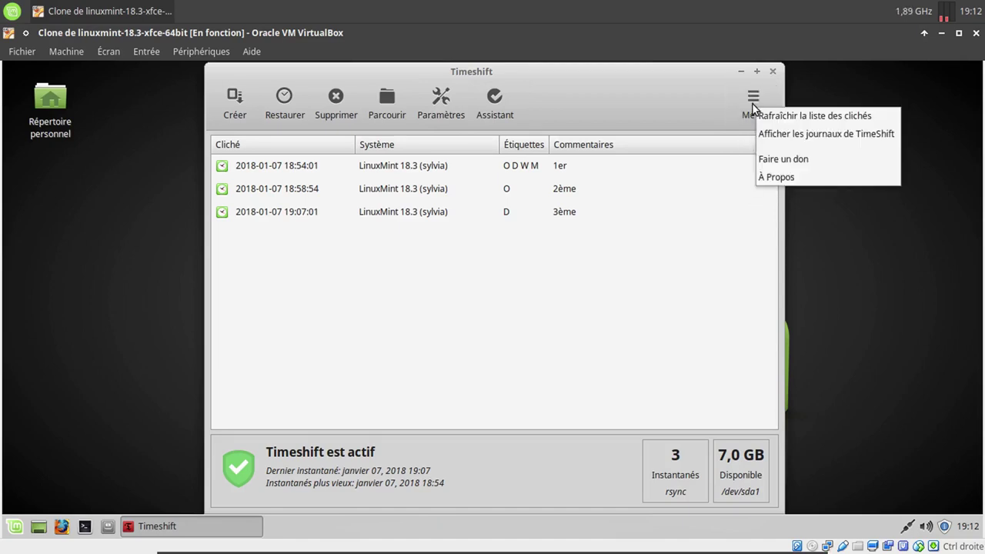
left_click(790, 134)
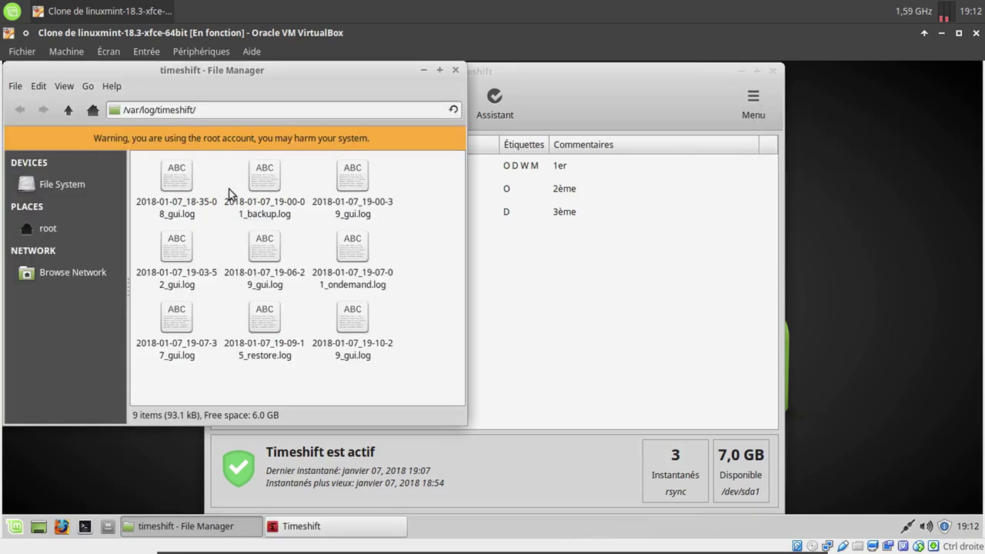
Step: Read through the log file 2018-01-07_18-35-08_gui.log, and close it along with the log folder
double_click(190, 183)
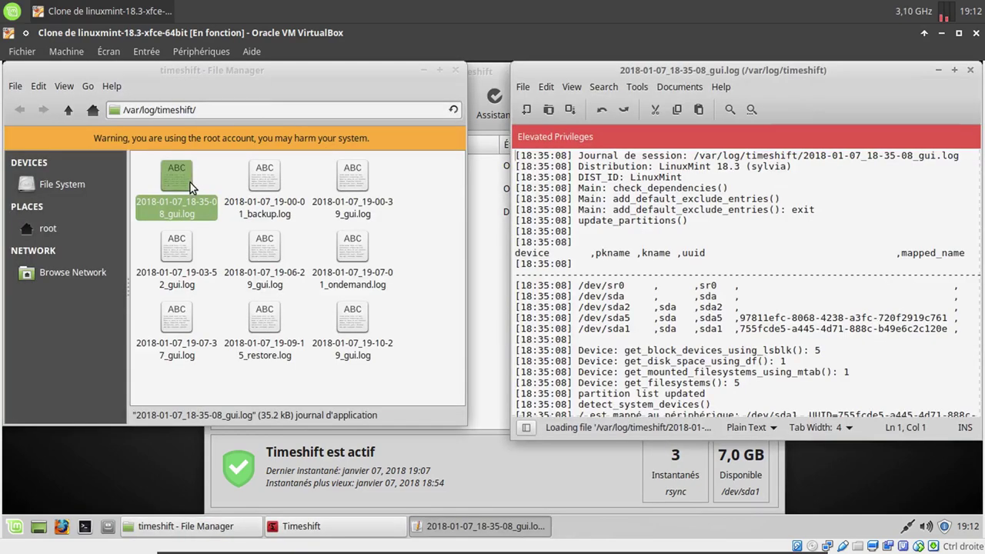
scroll(669, 269, "down", 15)
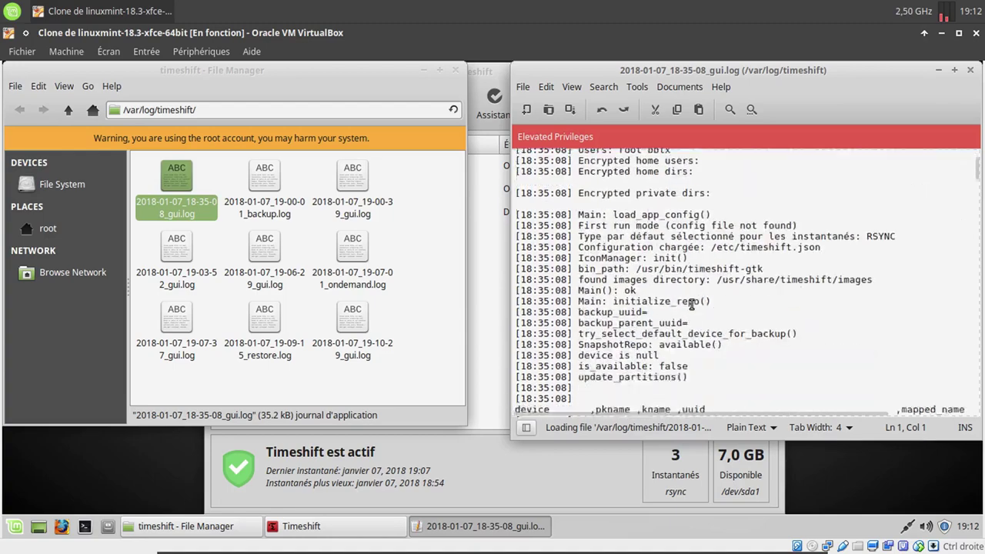
scroll(695, 301, "down", 7)
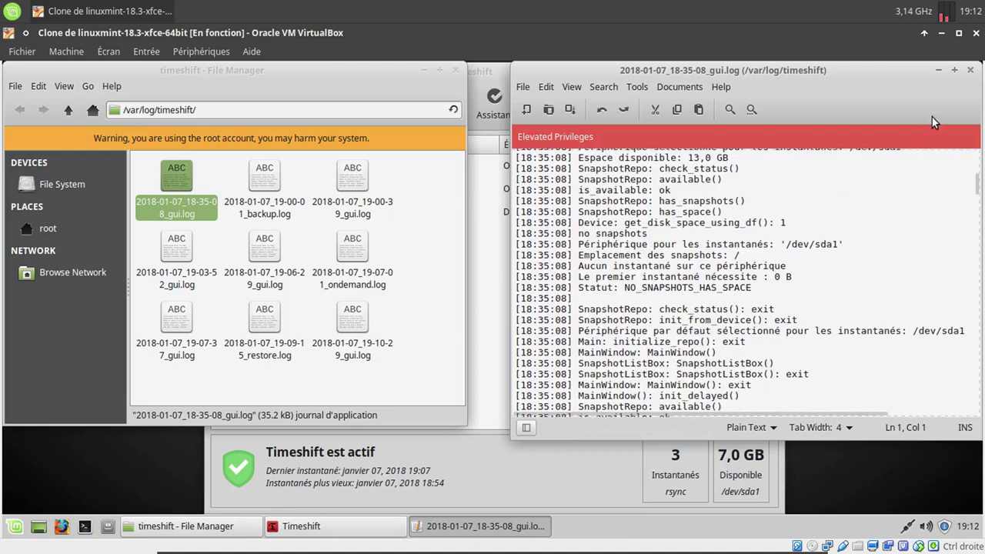
left_click(971, 72)
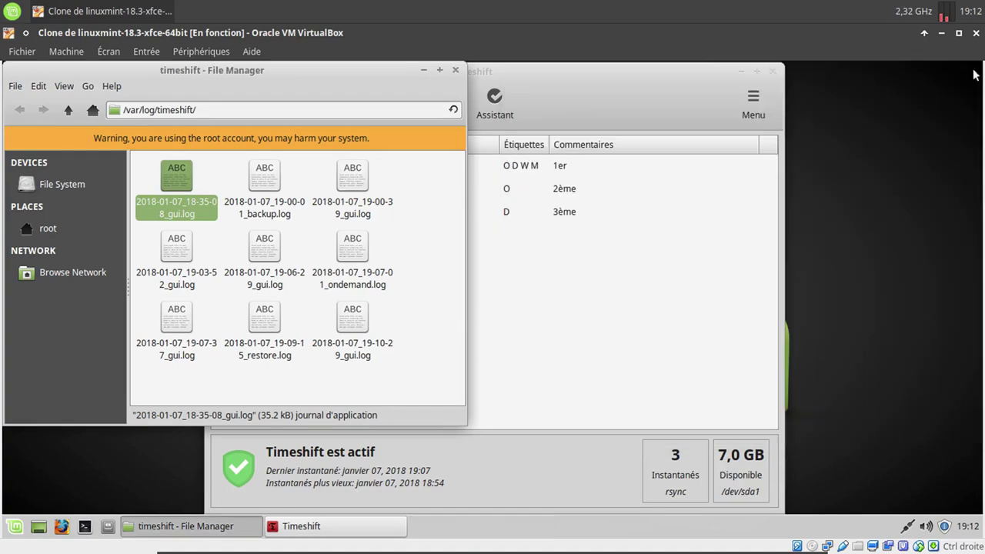
left_click(454, 70)
Step: View Timeshift's About information and close it
left_click(757, 99)
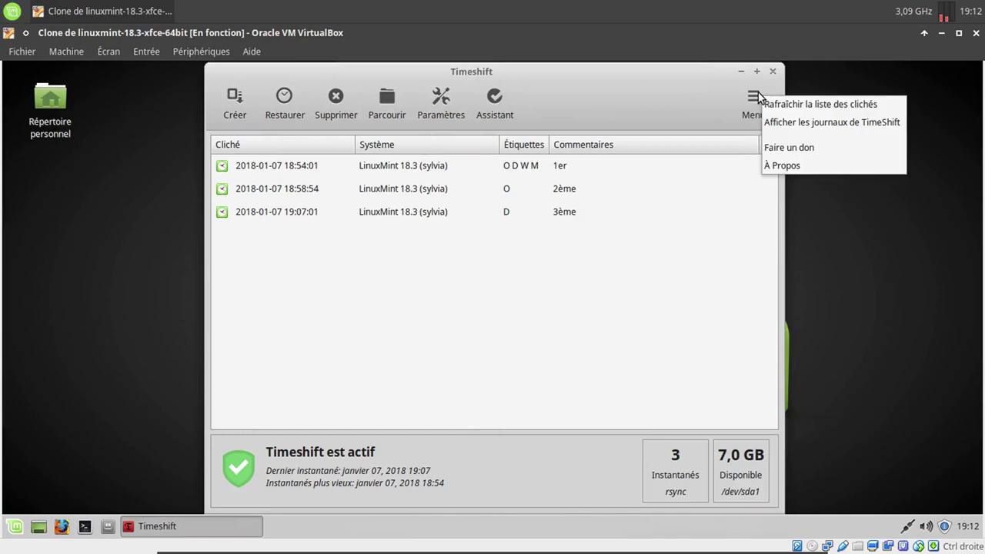
left_click(780, 169)
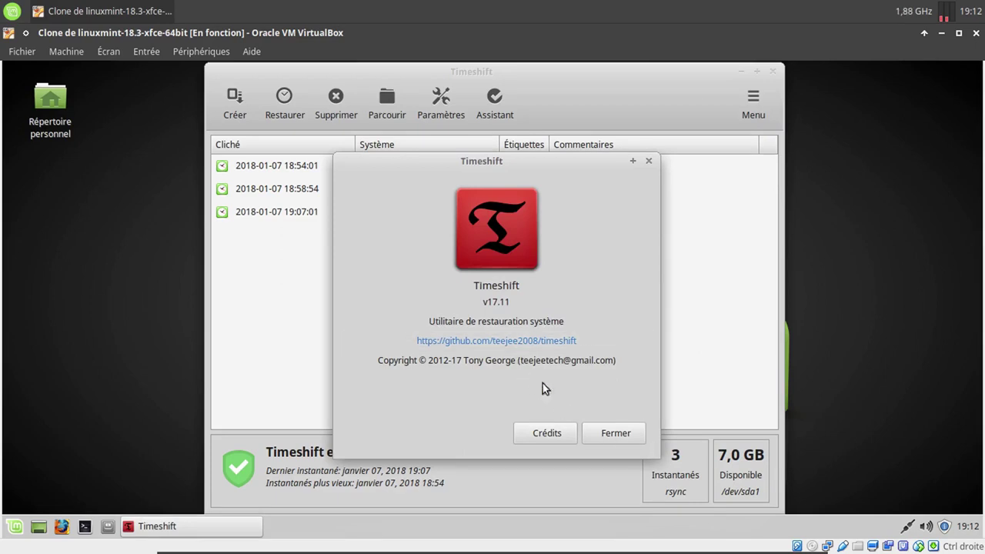
left_click(613, 434)
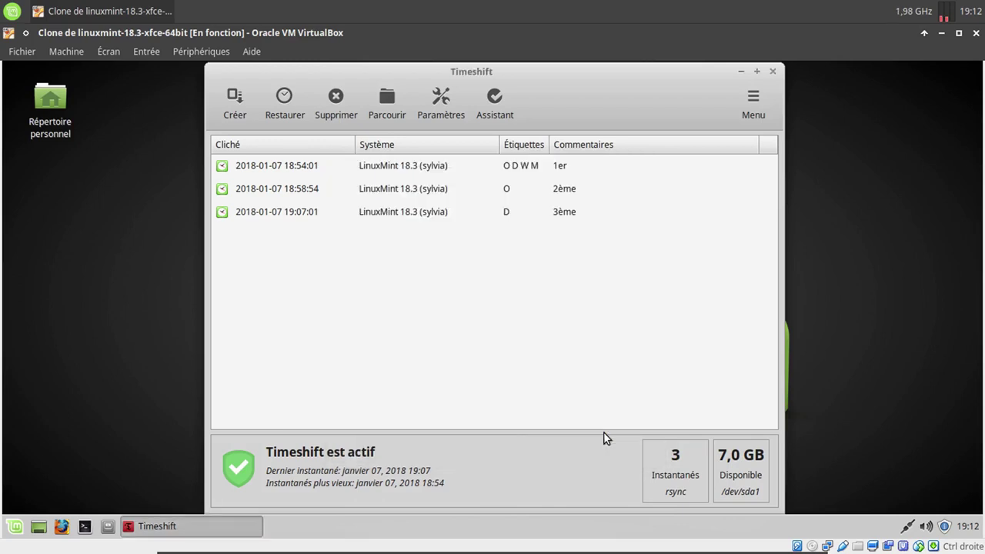
left_click(302, 215)
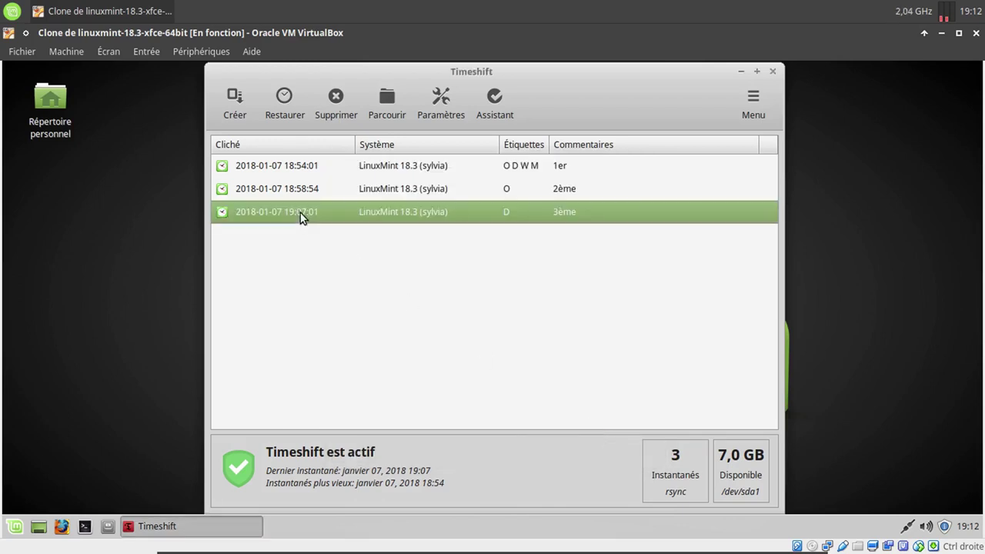
left_click(344, 102)
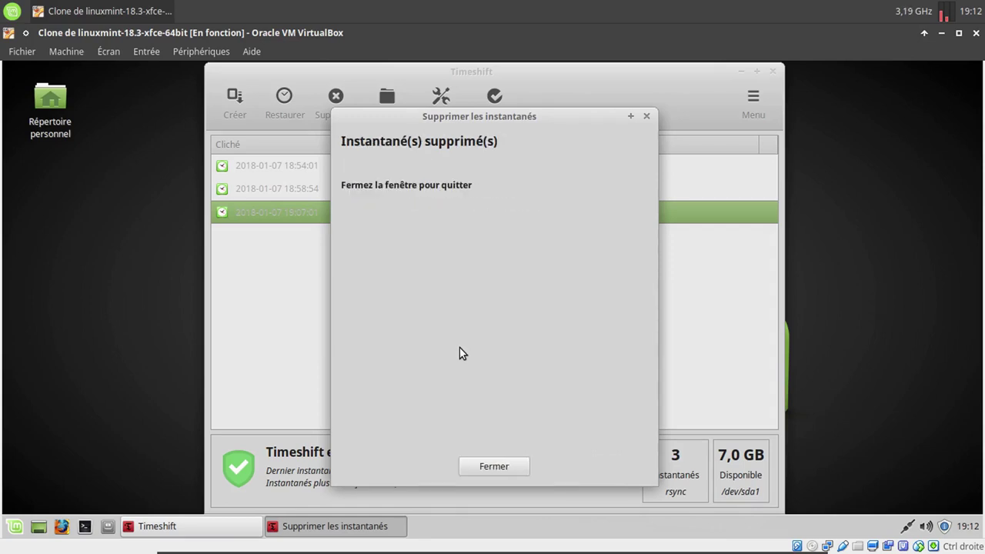
left_click(468, 465)
left_click(314, 188)
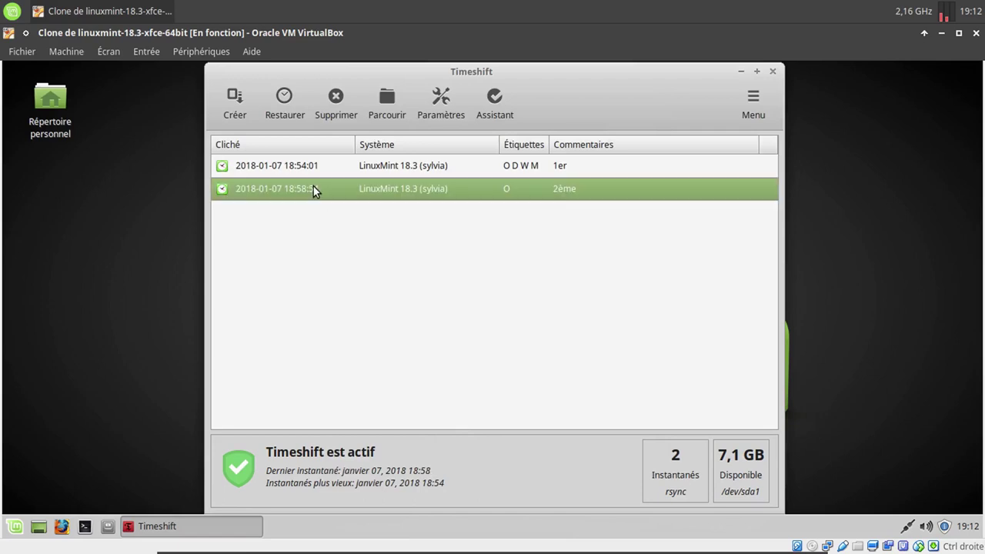
left_click(335, 101)
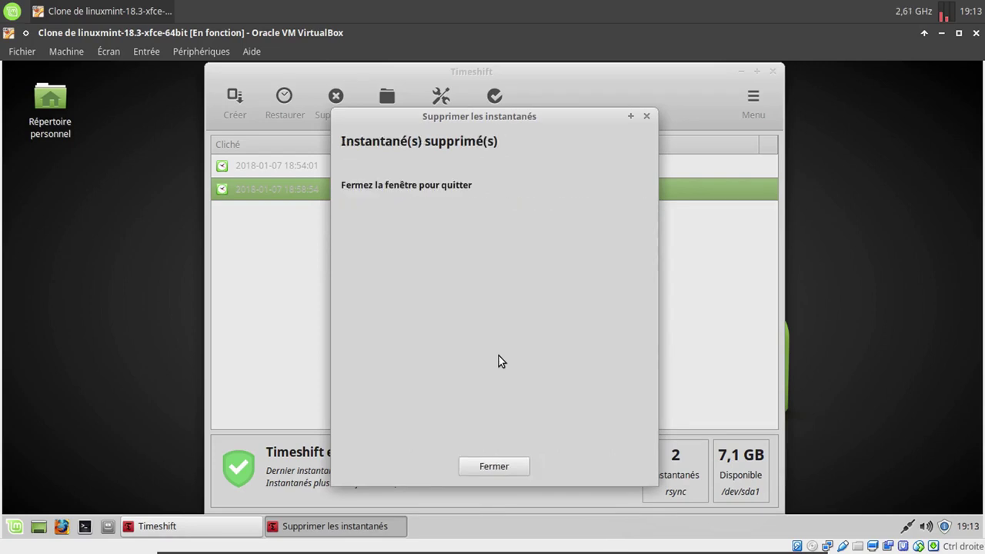
key("Return")
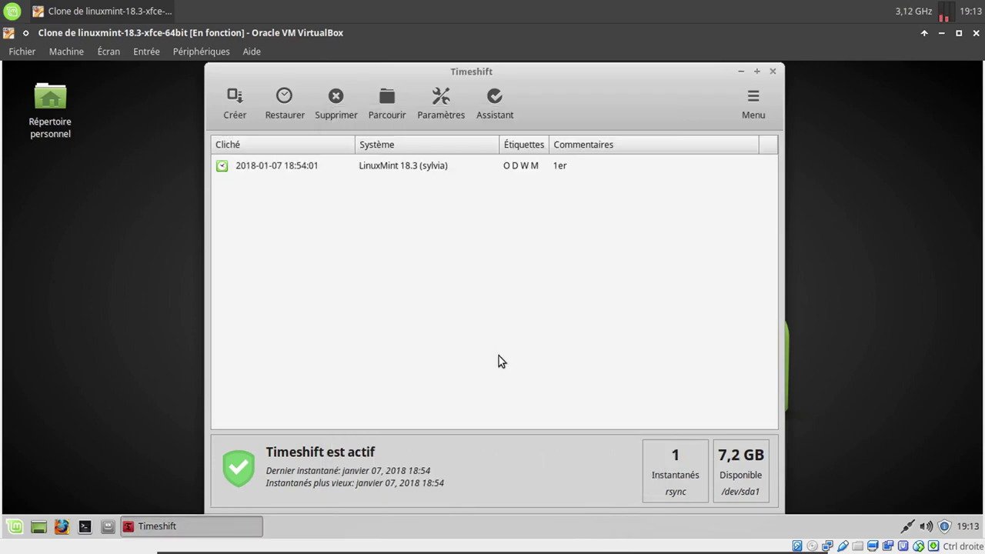
Step: Check the personal folders in the home directory, close the file manager and quit Timeshift
left_click(103, 534)
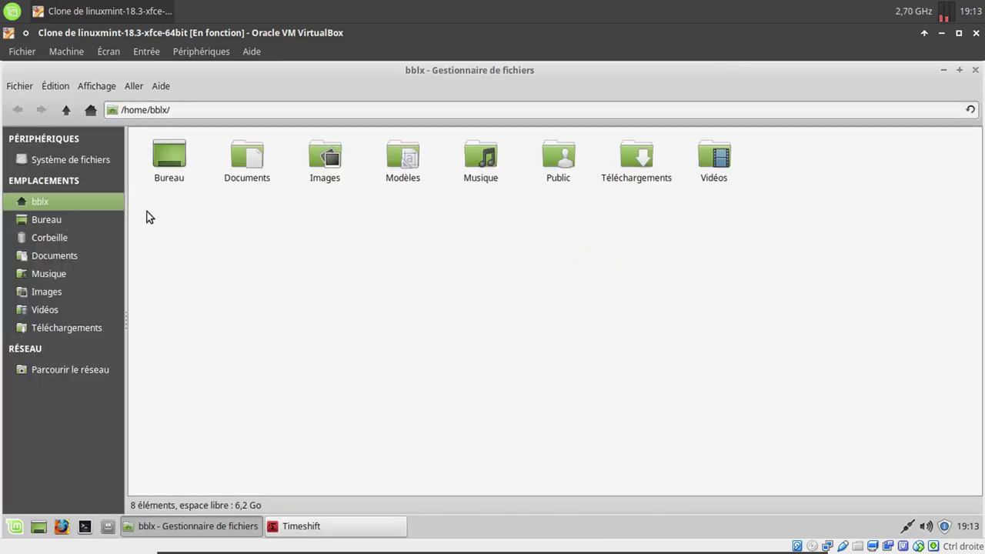
left_click_drag(147, 211, 737, 137)
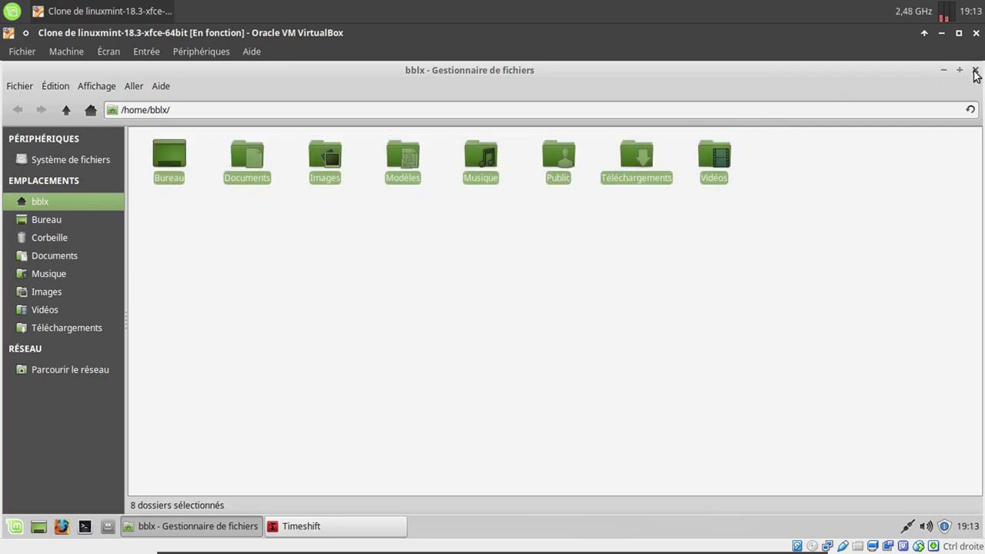
left_click(975, 70)
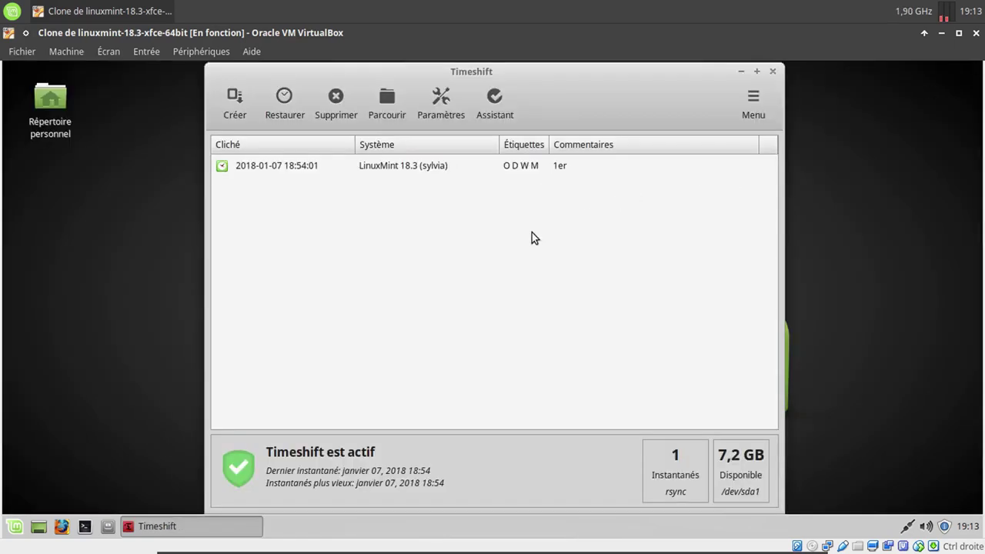
left_click(771, 73)
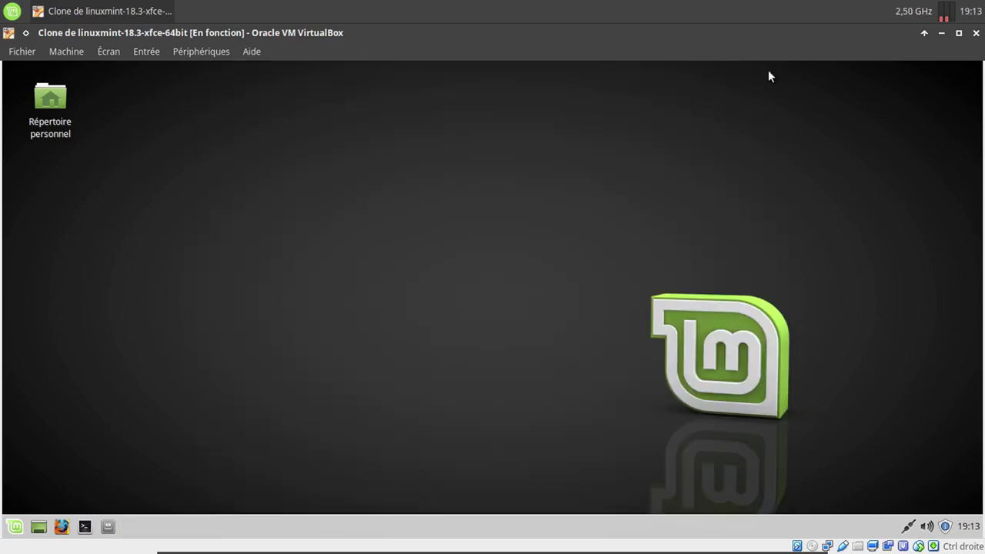
Step: Launch the Oracle VM VirtualBox manager on the host and return to the Linux Mint 18.3 Xfce clone's window
mouse_move(329, 552)
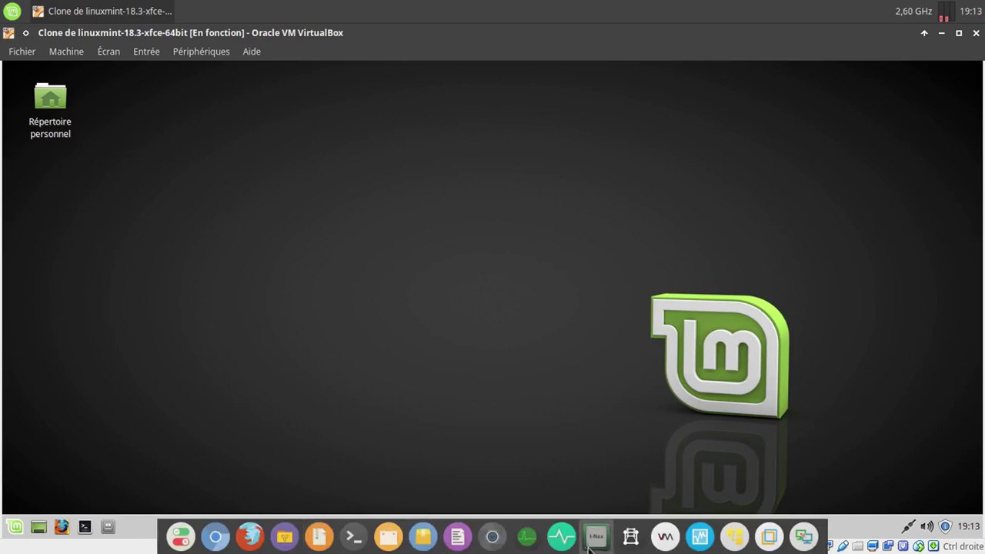
left_click(696, 540)
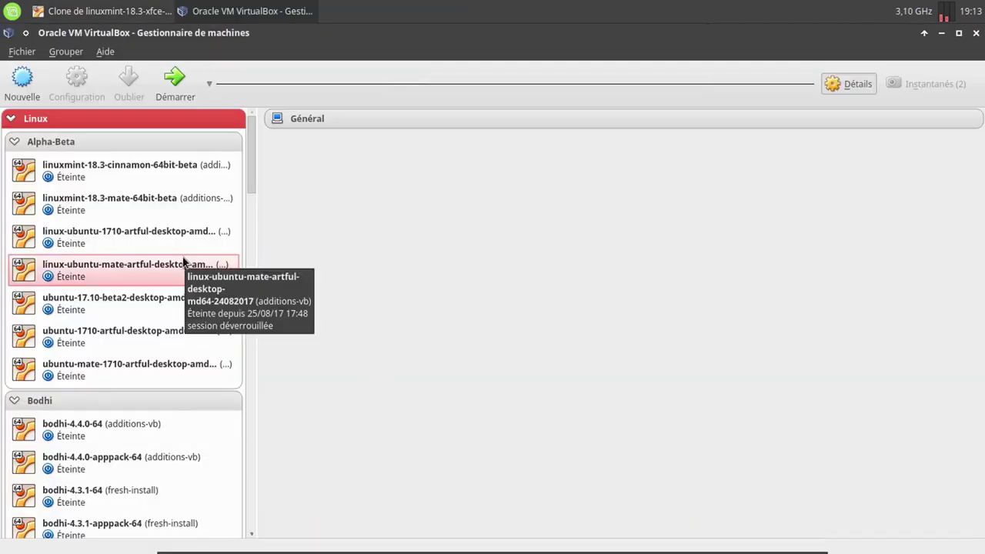
left_click(136, 13)
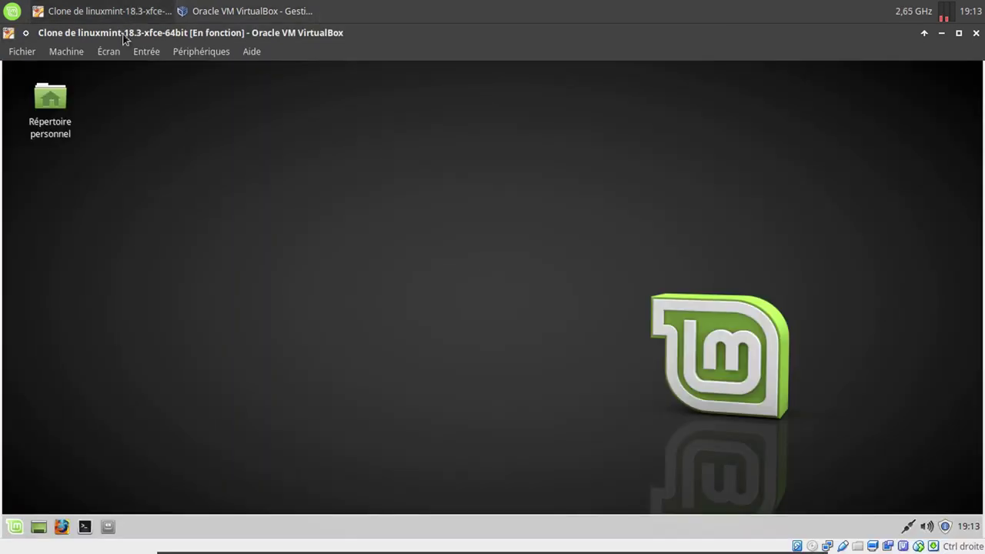
Step: Shut down the Linux Mint 18.3 Xfce clone from its own desktop session
left_click(16, 526)
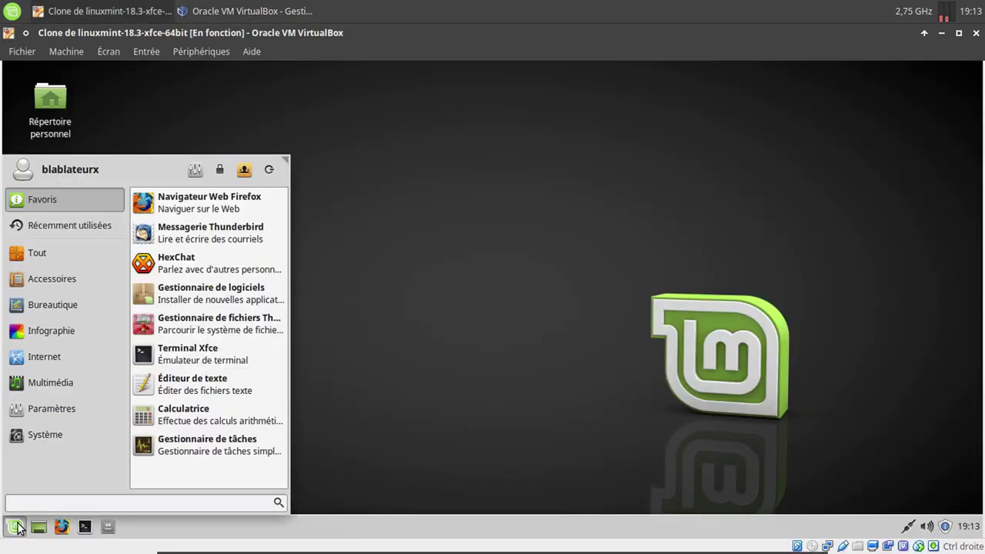
left_click(267, 170)
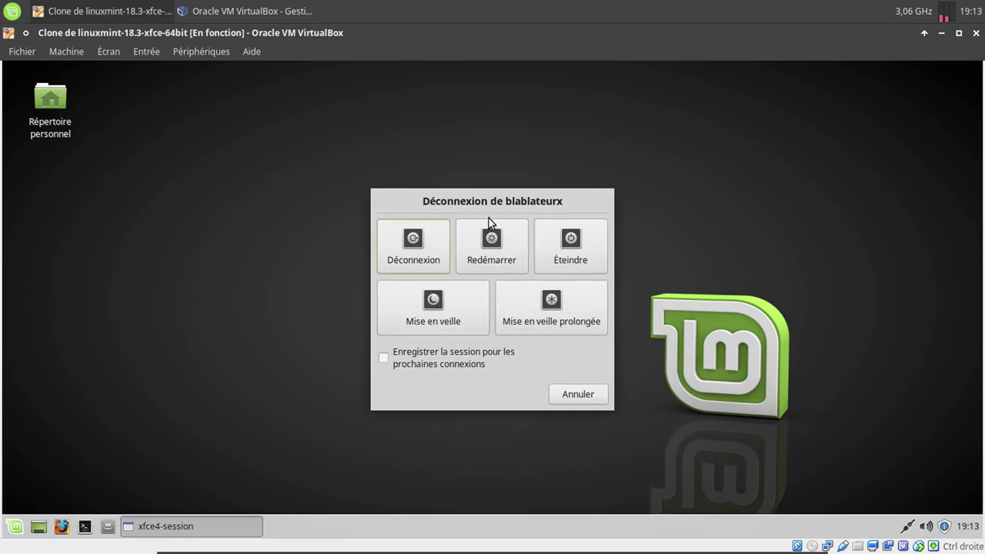
left_click(567, 246)
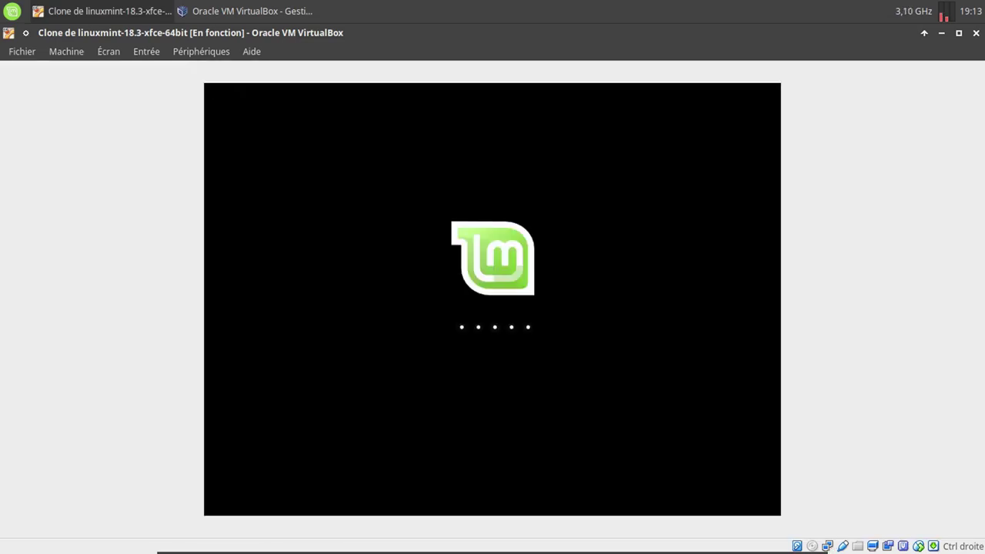
Step: Switch to the VirtualBox manager, select Clone de linuxmint-18.3-xfce-64bit in the Mint group and open its storage settings
left_click(229, 12)
scroll(147, 260, "down", 5)
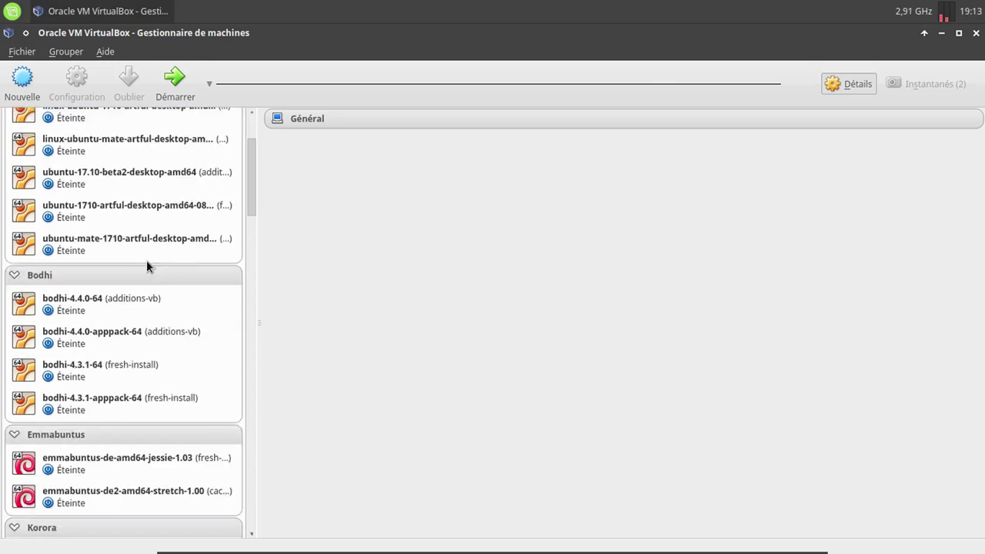
scroll(146, 260, "up", 5)
scroll(146, 260, "down", 10)
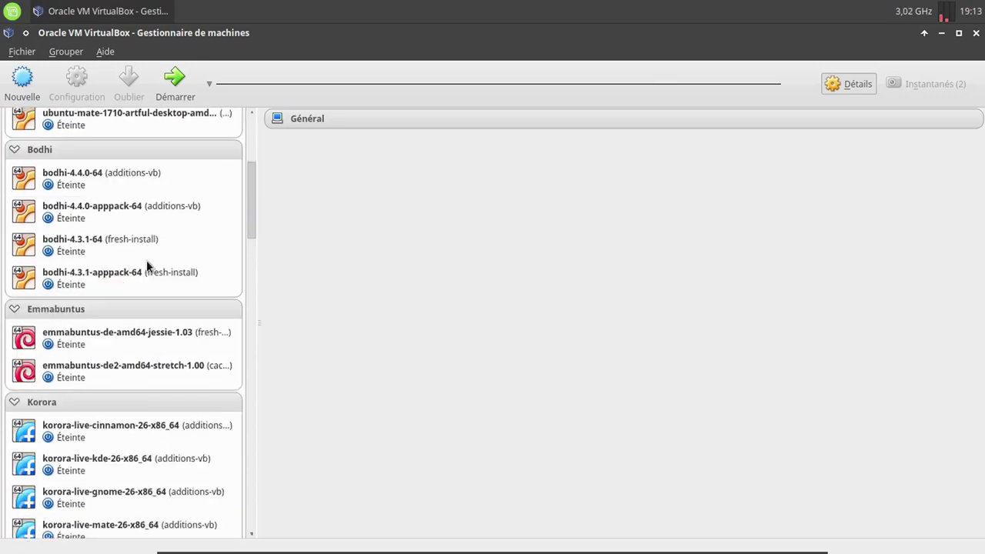
scroll(147, 260, "down", 8)
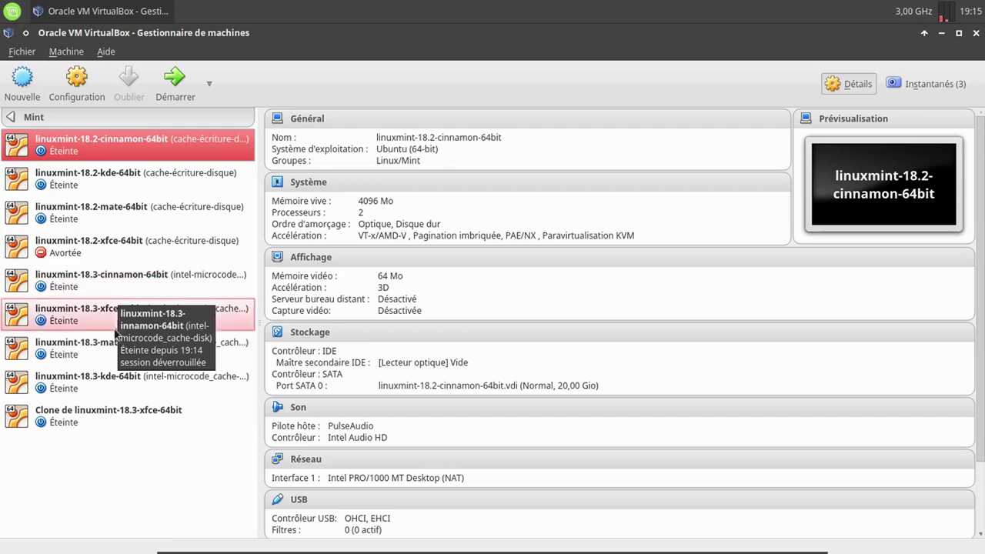
left_click(96, 311)
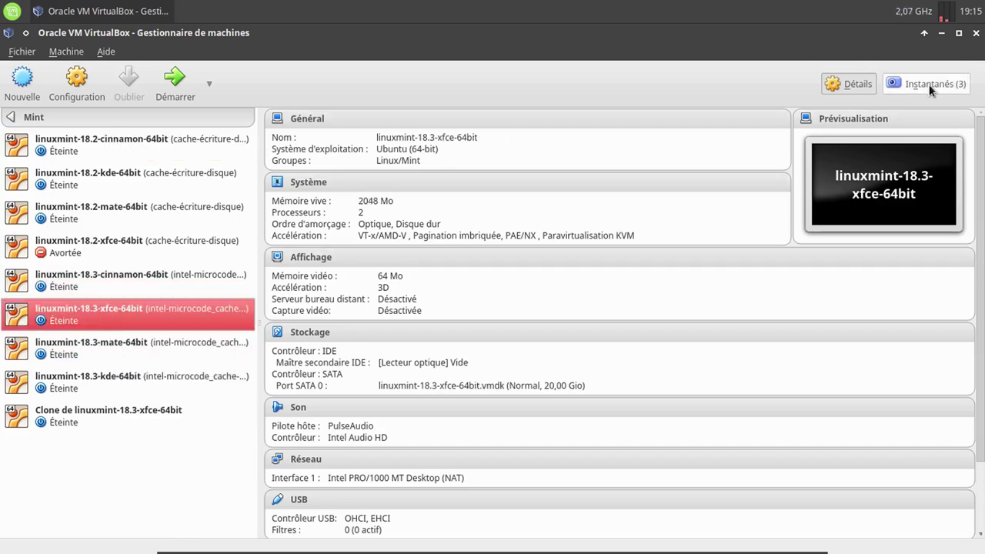
left_click(164, 412)
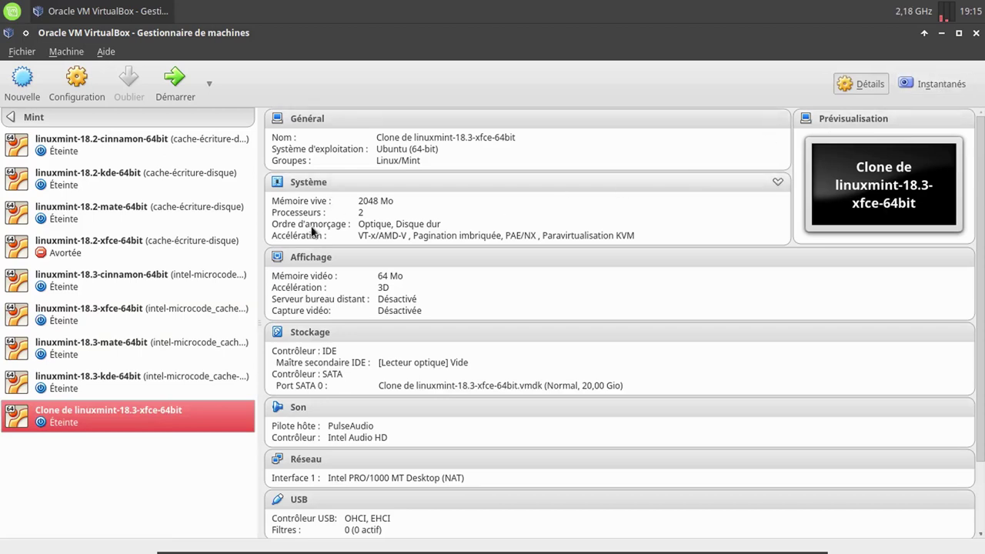
left_click(308, 332)
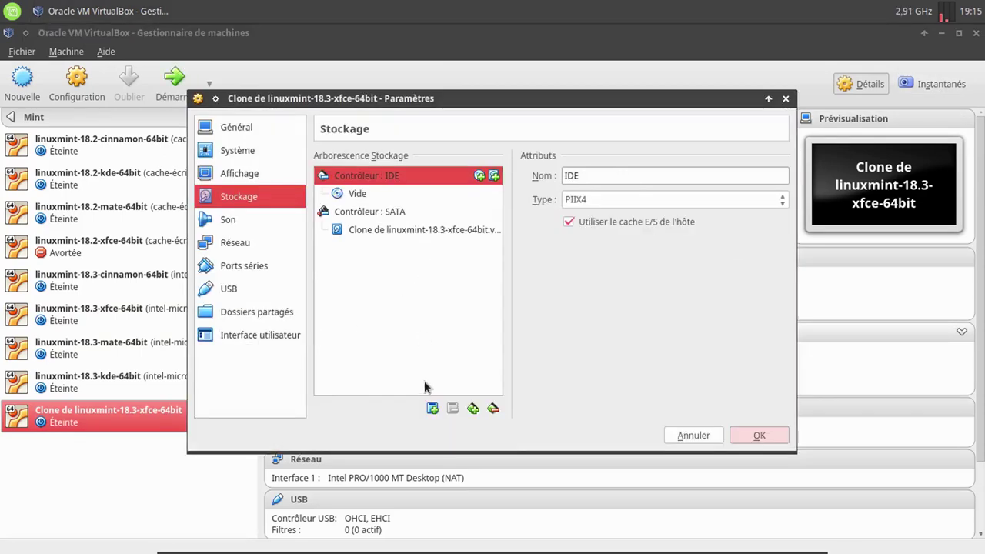
left_click(378, 210)
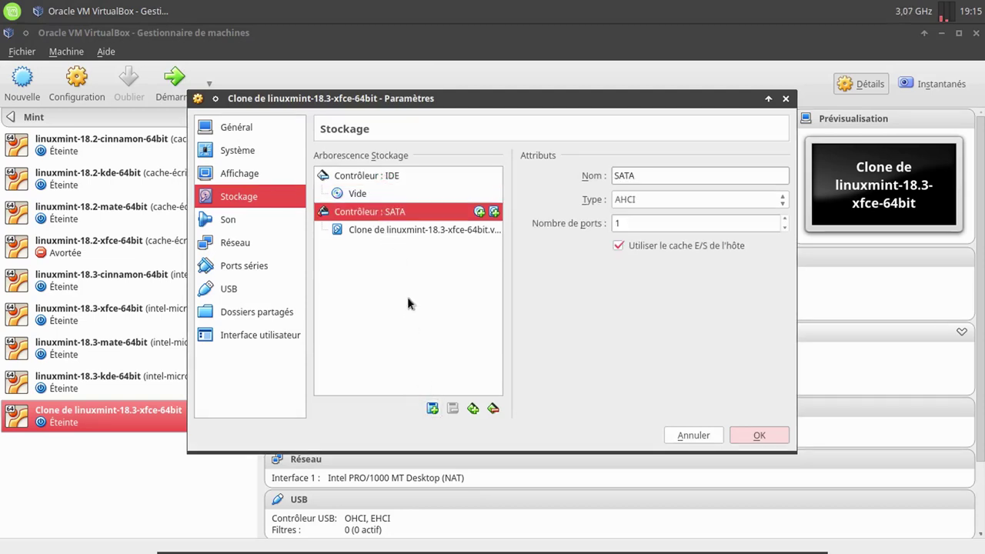
left_click(432, 408)
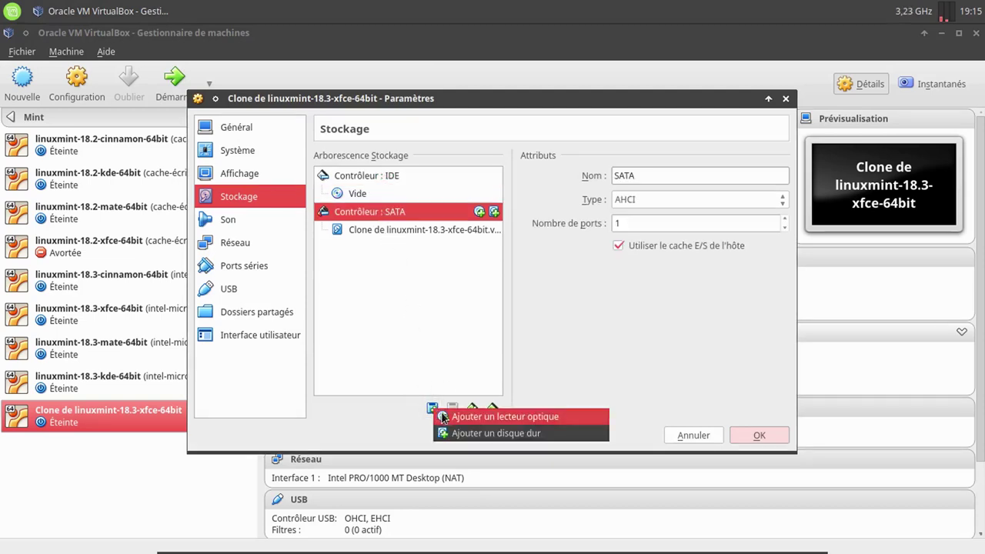
left_click(470, 433)
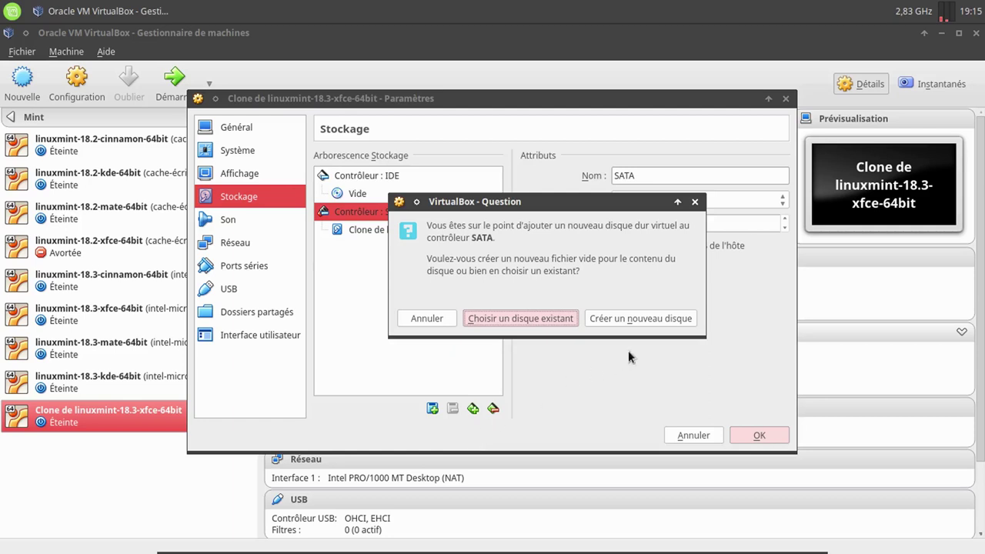
left_click(696, 203)
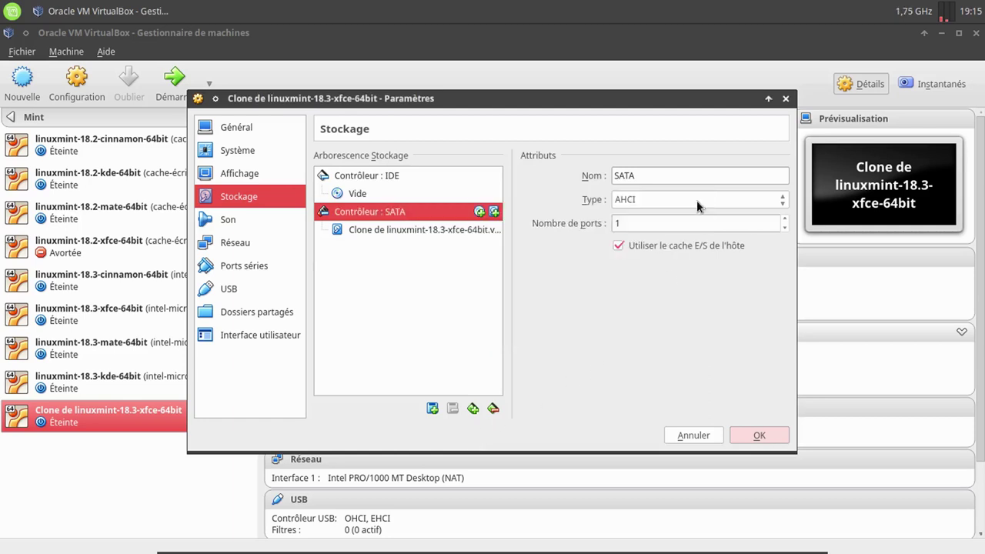
left_click(417, 233)
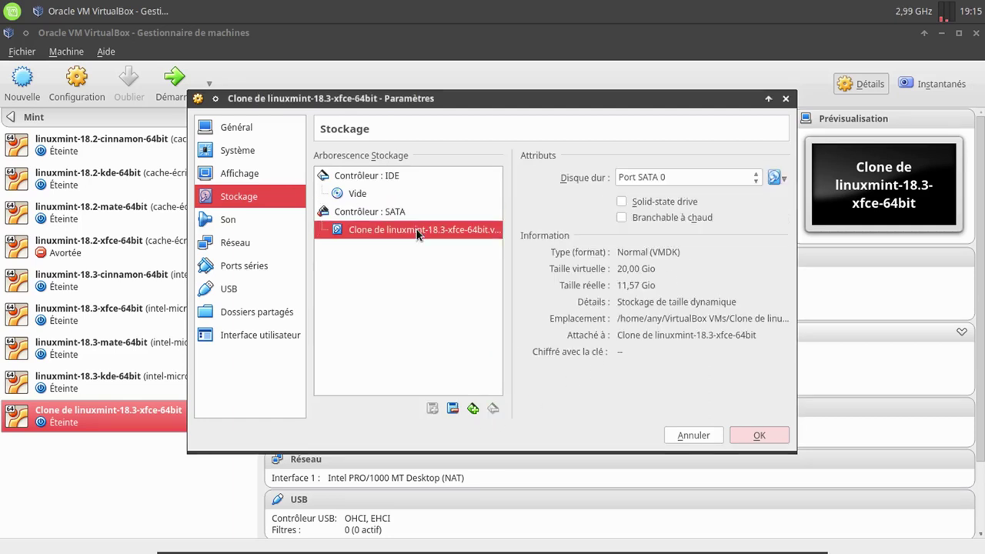
Step: Begin creating a new hard disk on the SATA controller, using the VMDK format and dynamic allocation
left_click(409, 221)
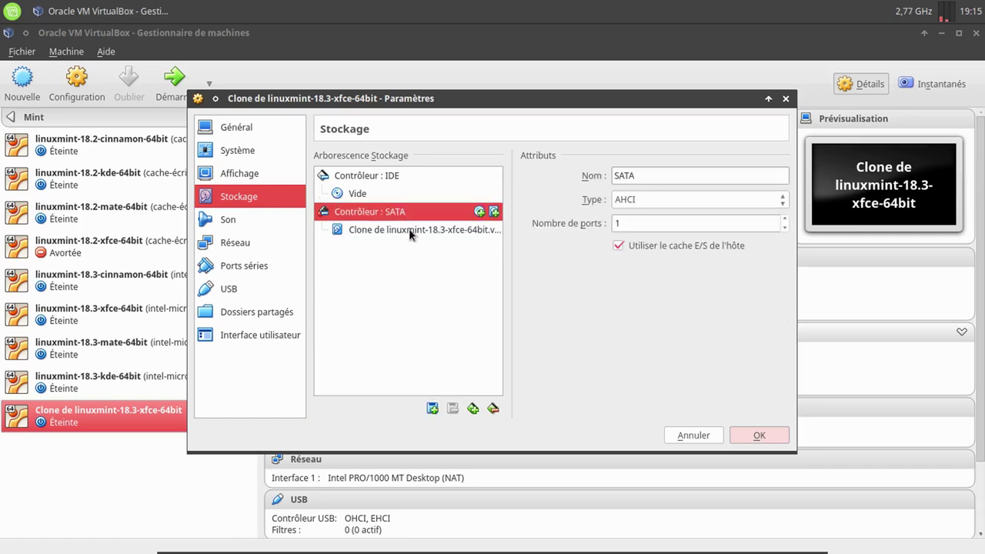
left_click(433, 408)
left_click(537, 428)
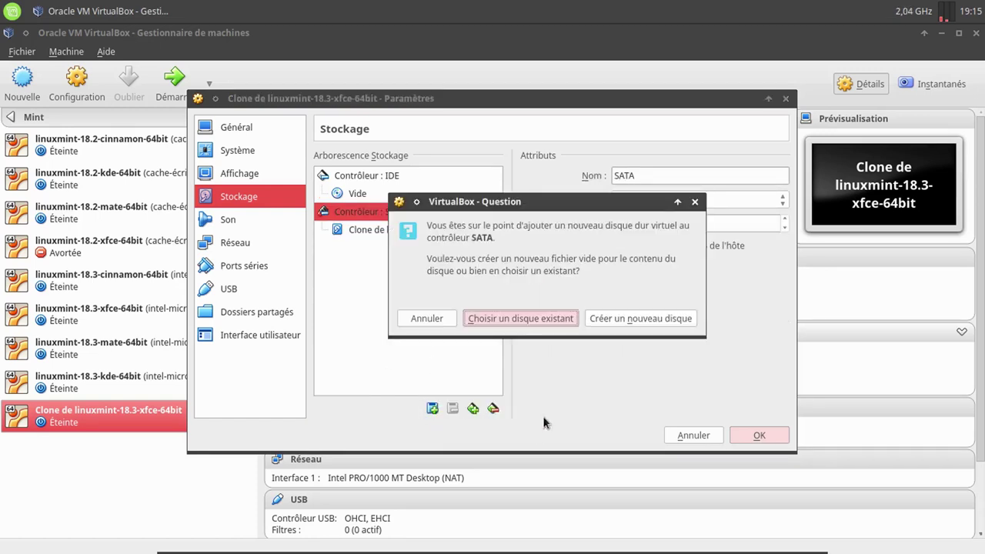
left_click(692, 319)
left_click(402, 243)
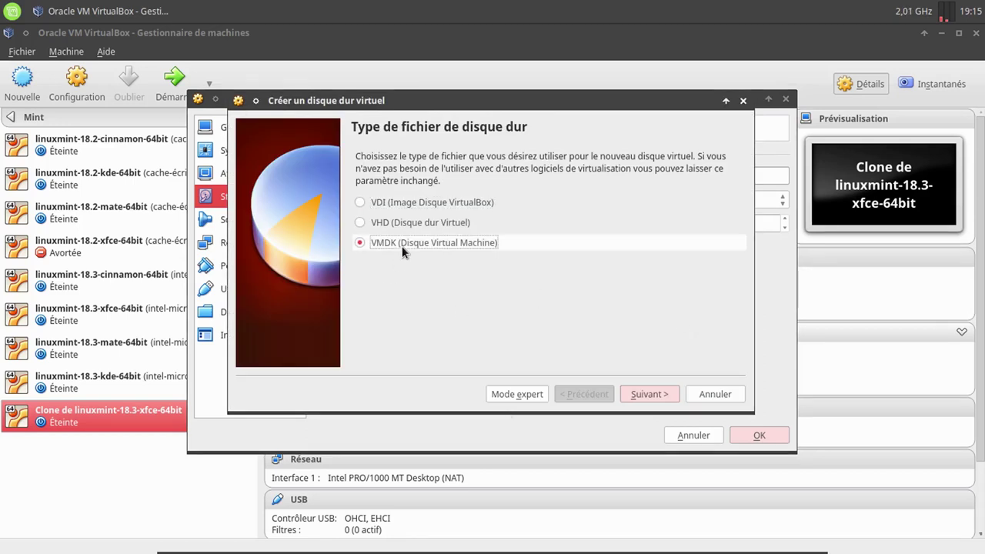
left_click(662, 393)
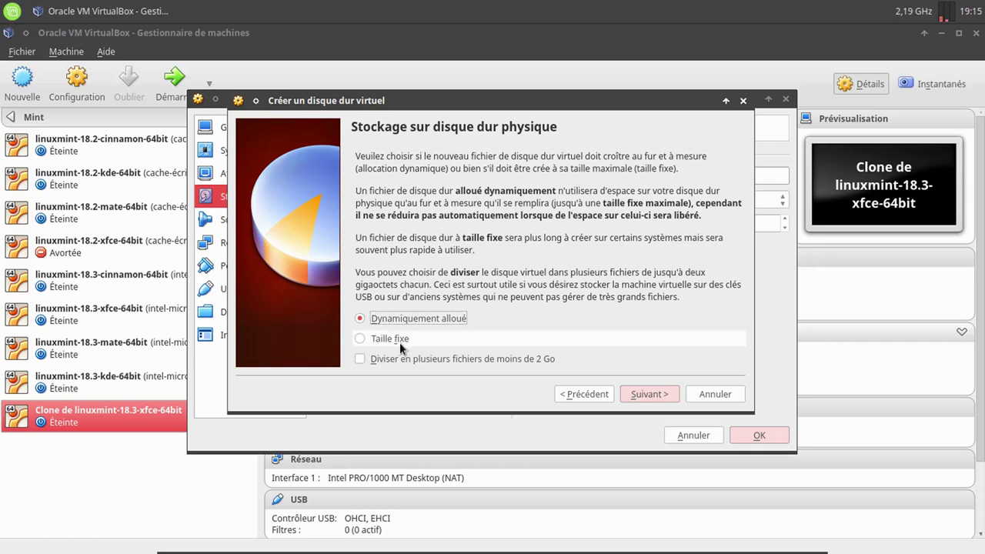
left_click(658, 393)
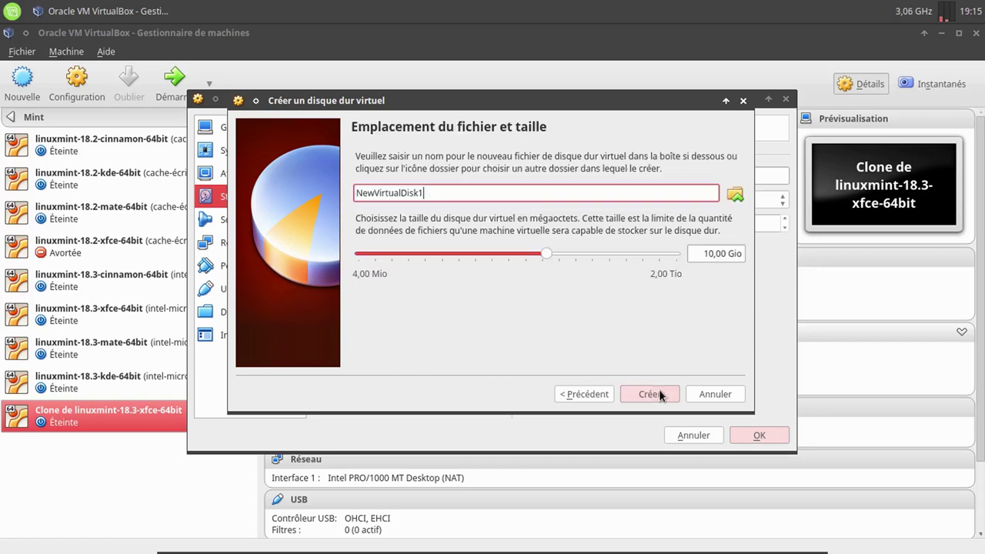
Step: Set the new virtual disk's size to 1000 Gio, name it backup and create it
left_click(701, 254)
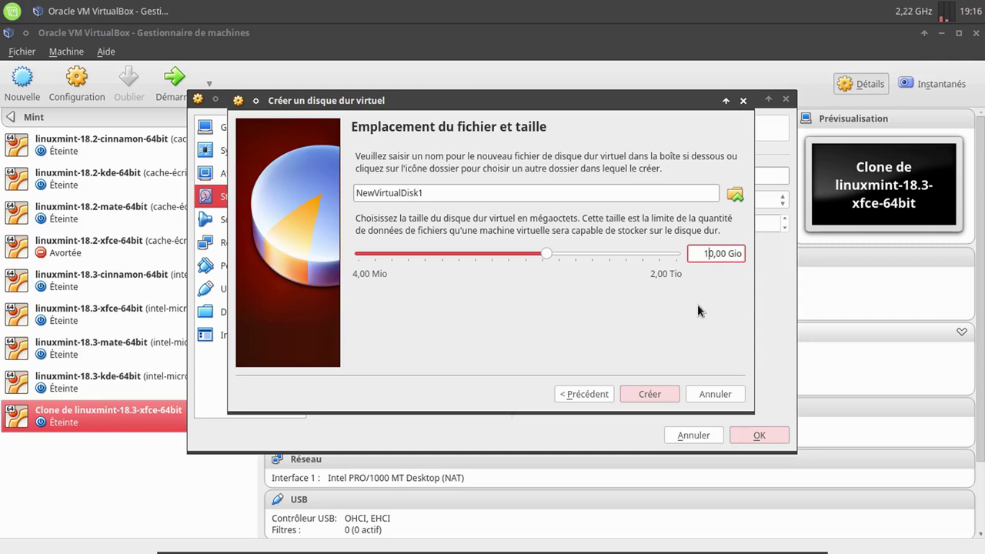
key("Right")
key("Right")
type("00")
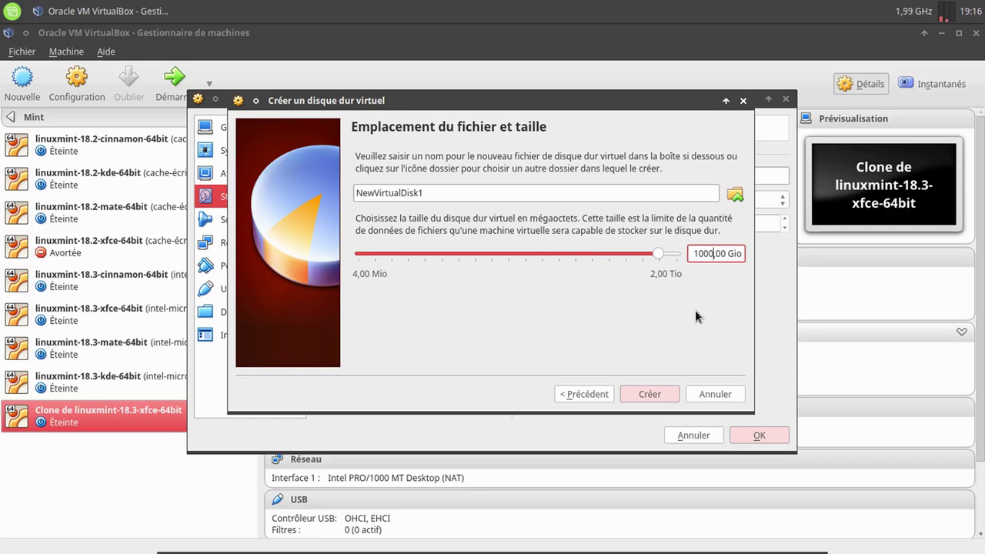
double_click(438, 192)
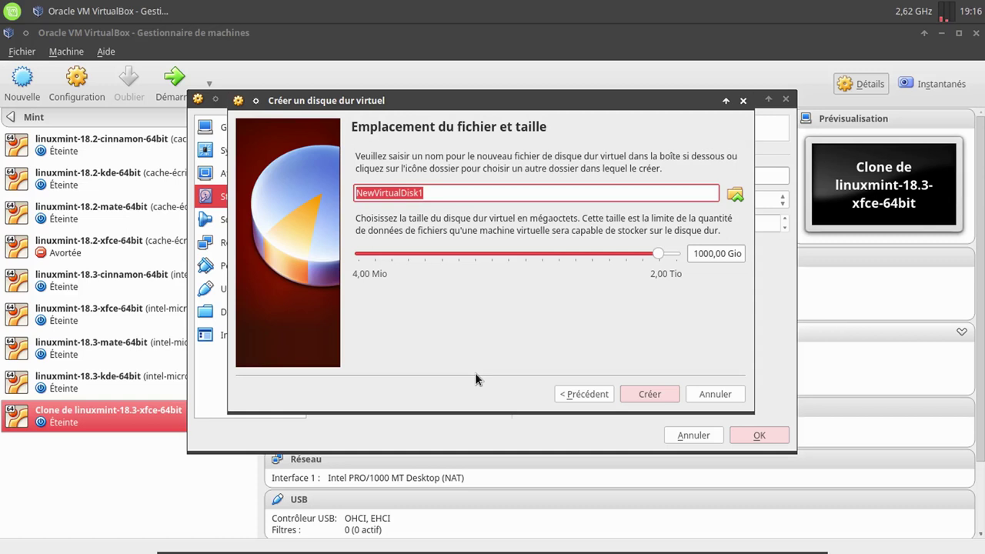
type("backup")
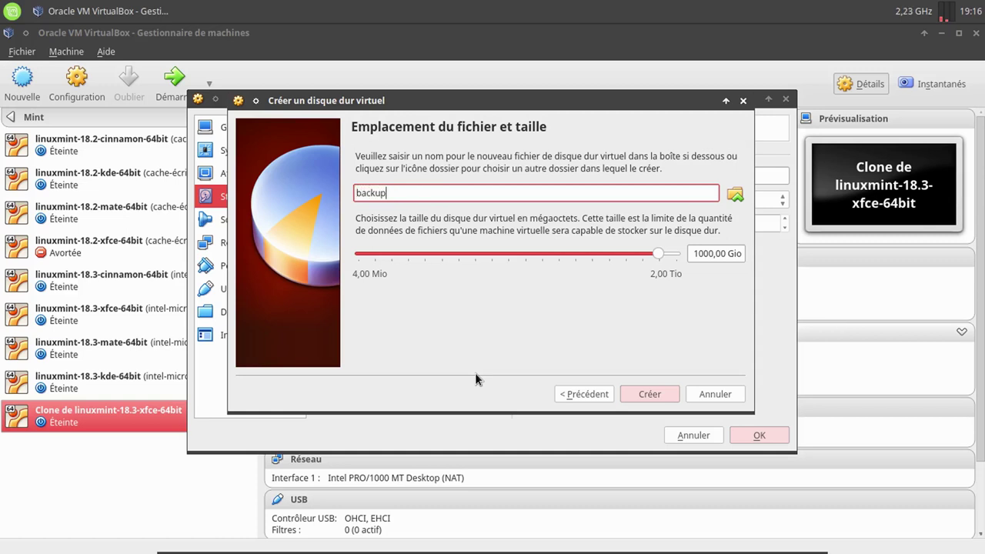
left_click(655, 395)
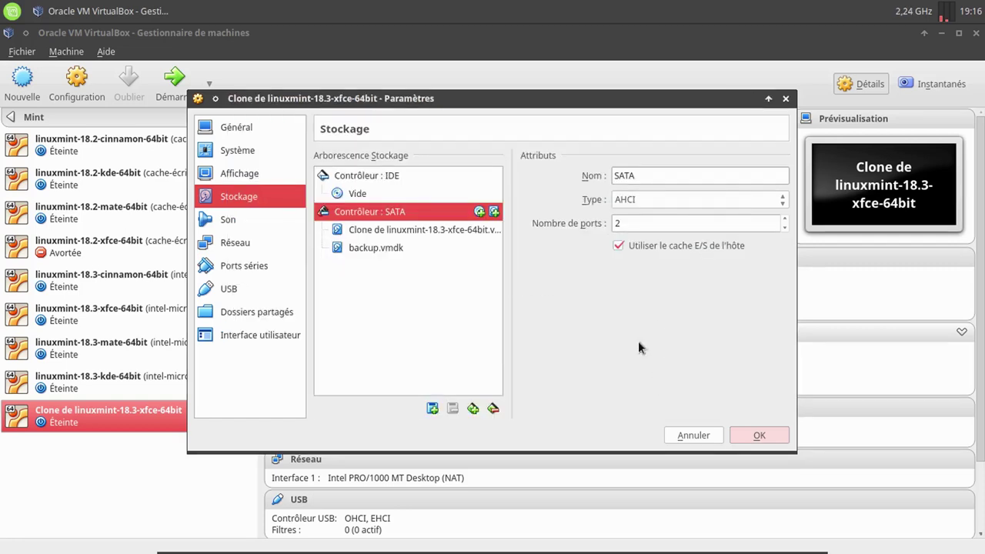
Step: Mark the clone's system disk on SATA port 0 as a solid-state drive and apply the storage settings
left_click(425, 230)
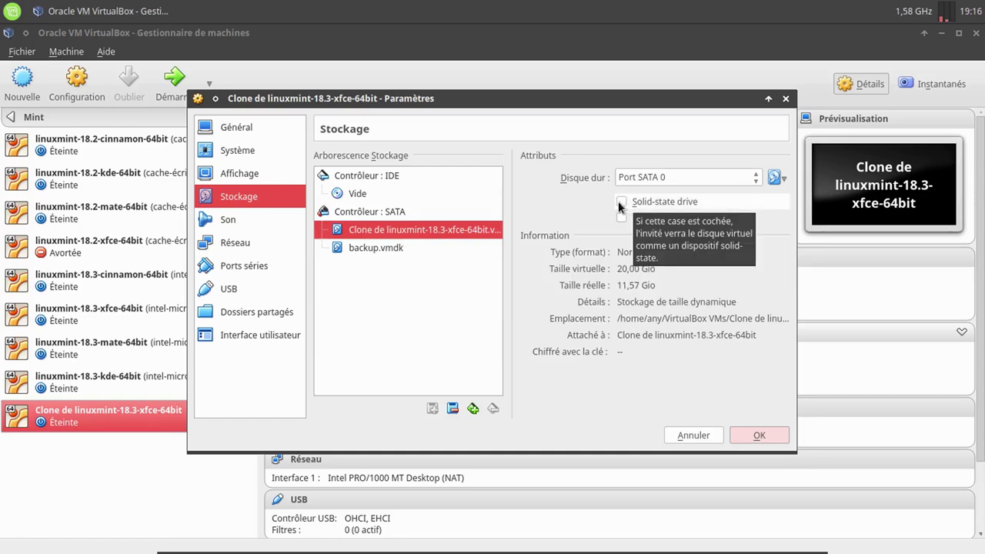
left_click(620, 203)
left_click(416, 247)
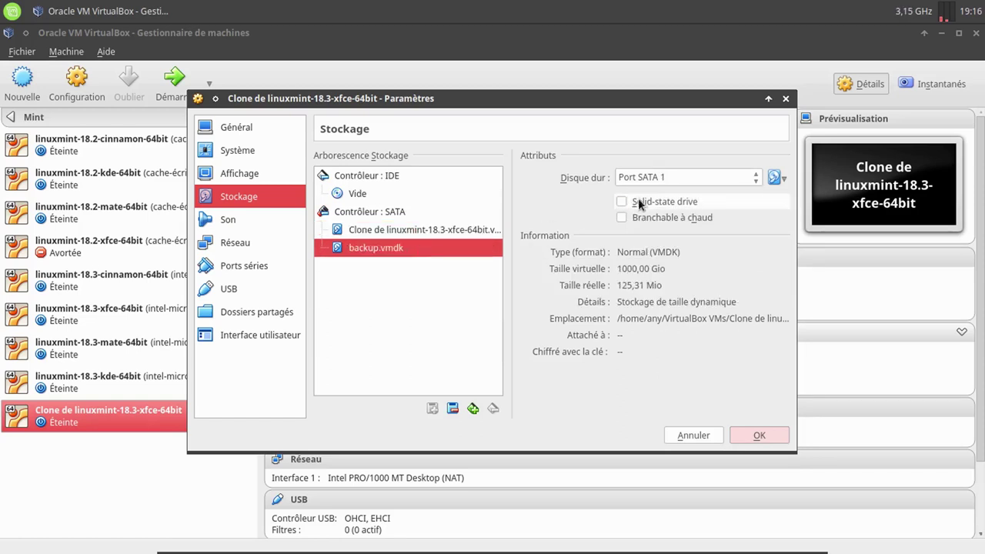
left_click(621, 203)
left_click(620, 201)
left_click(762, 433)
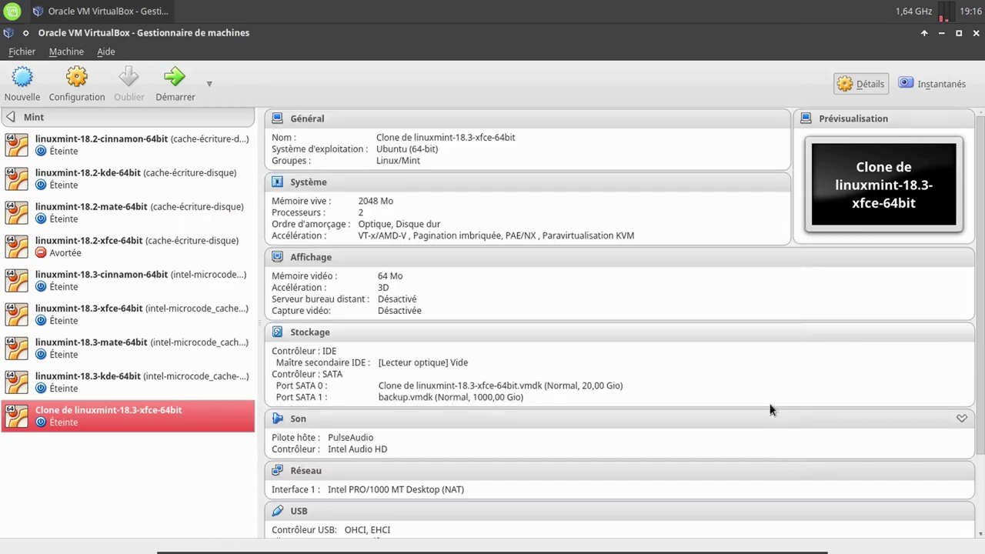
Step: Start the clone, boot the Linux Mint 18.3 Xfce 64-bit entry and log in with the account password
left_click(182, 97)
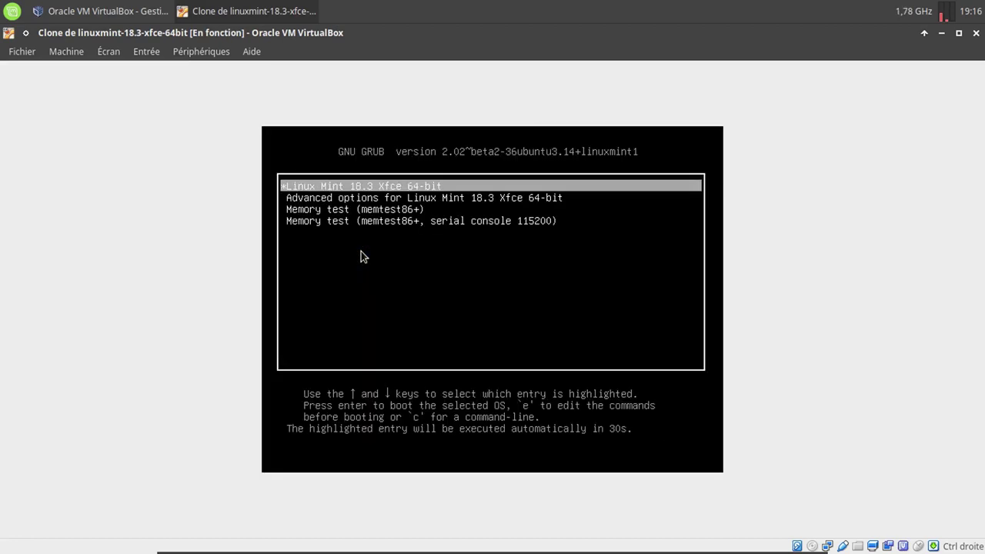
key("Return")
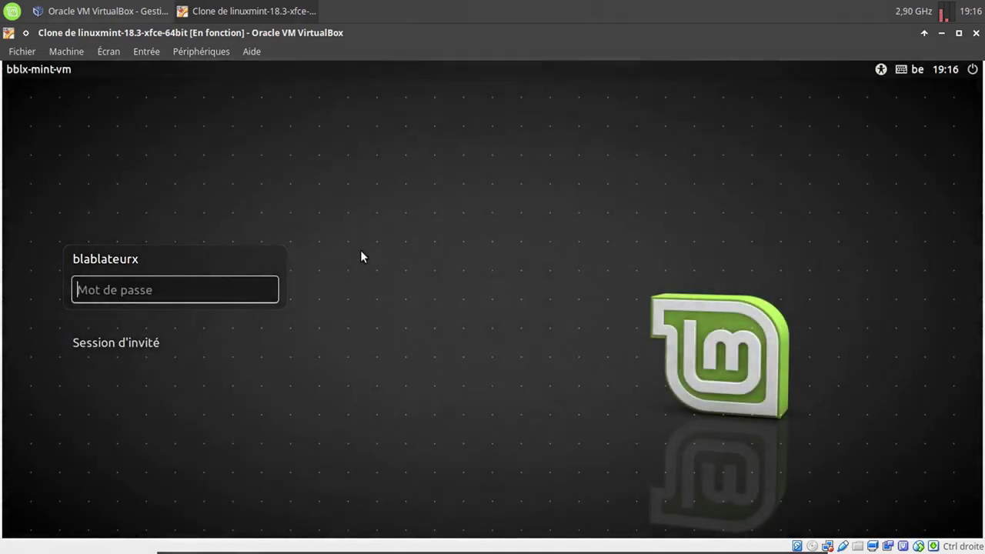
type("••••••")
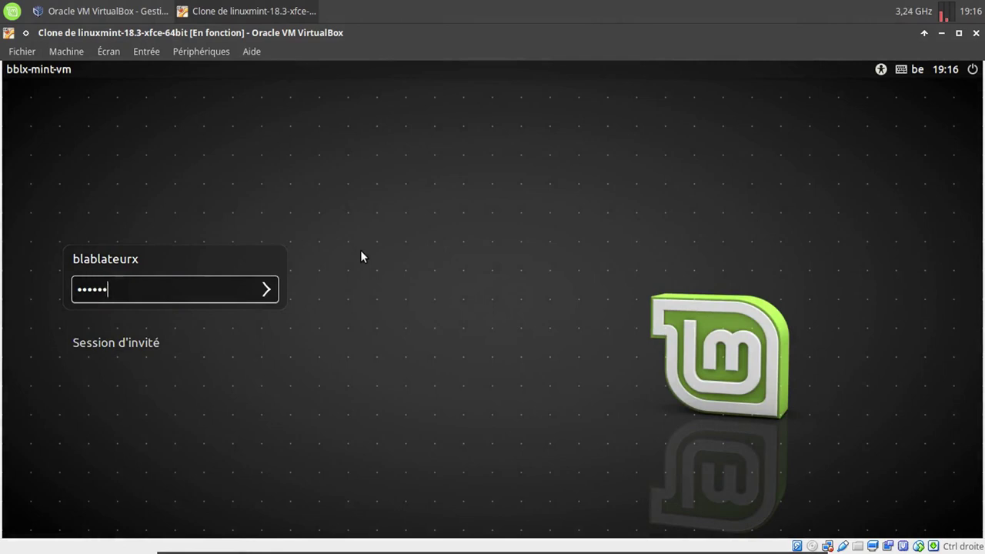
key("Return")
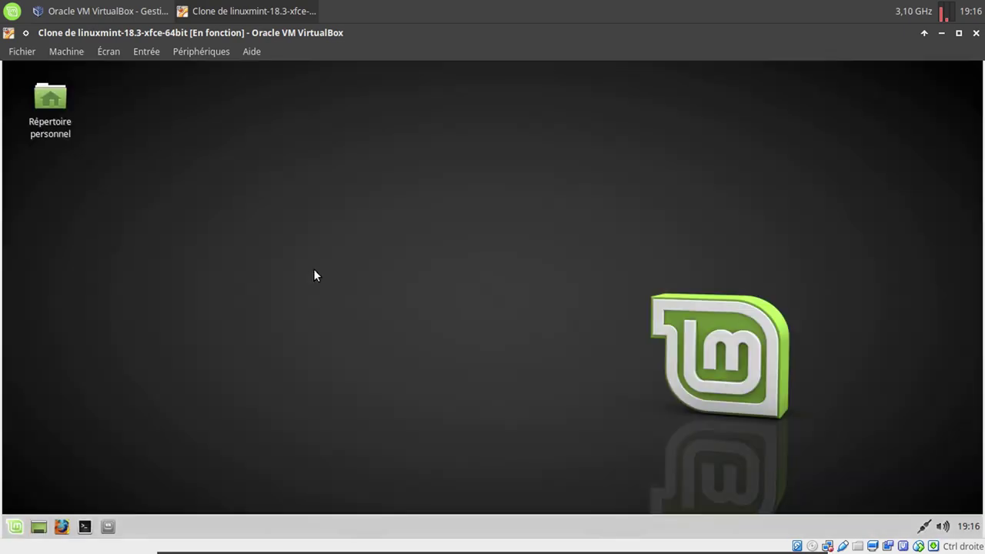
Step: Search the guest's installed applications for "gpa" and close the Linux Mint welcome screen
left_click(16, 526)
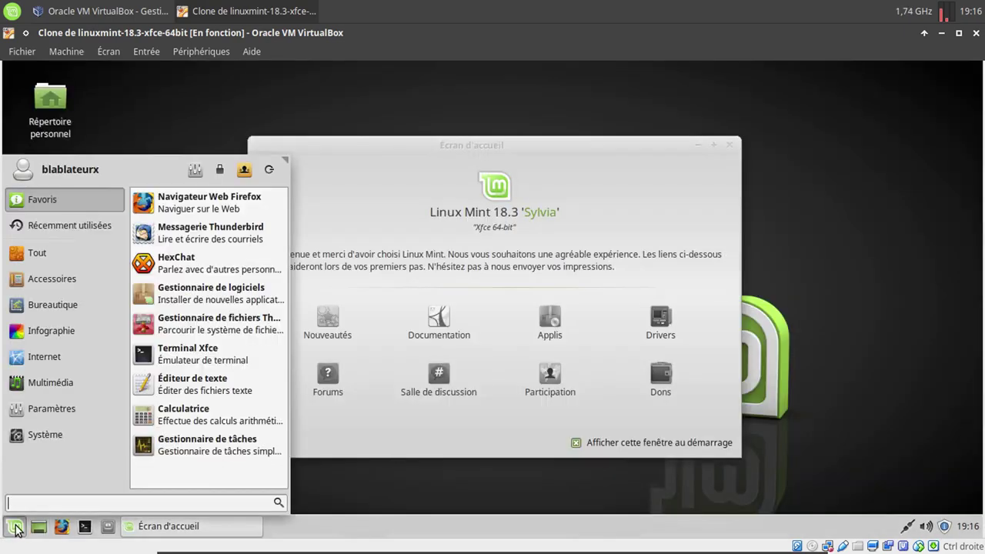
type("gp")
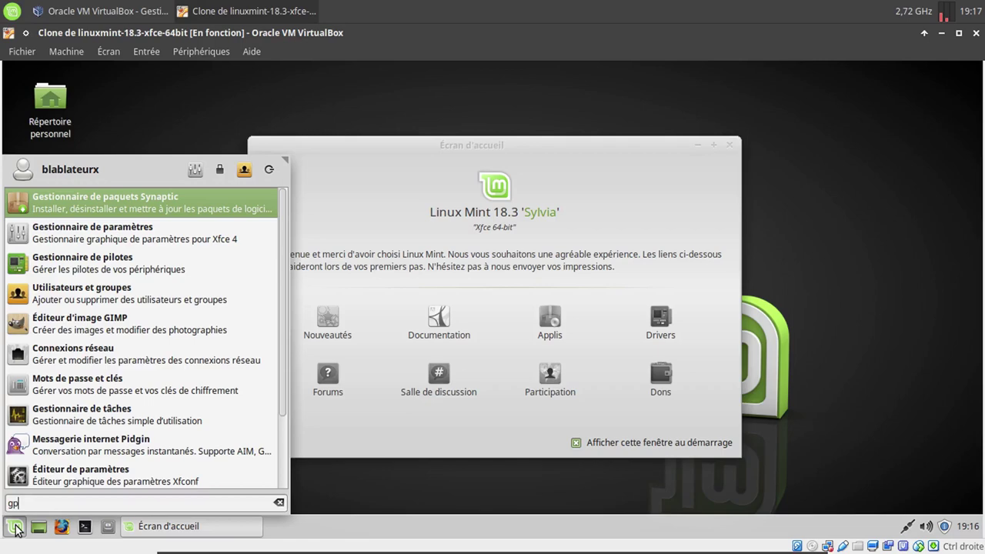
type("a")
left_click(731, 148)
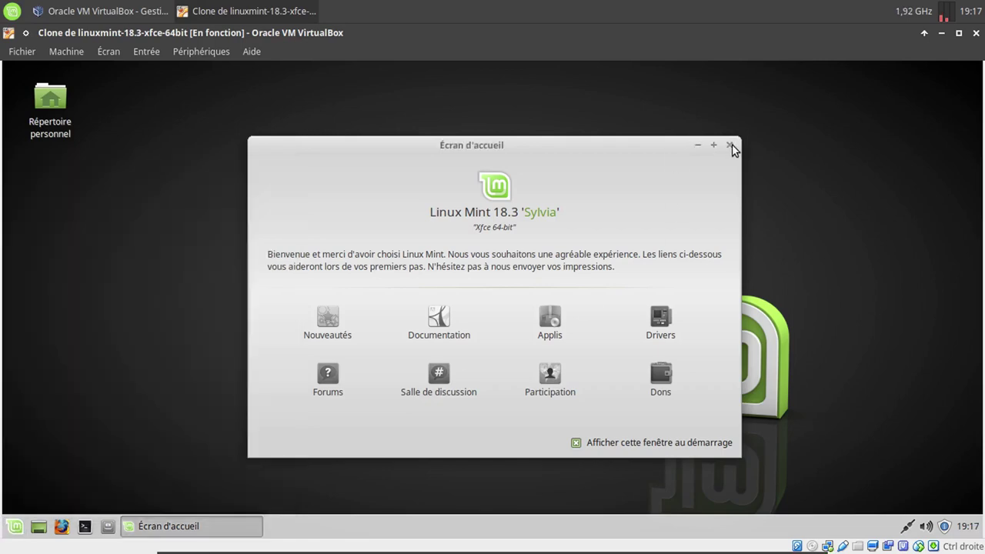
left_click(731, 147)
Step: Open the Software Manager, search for "gpar" and show the details of the Gparted package
left_click(15, 526)
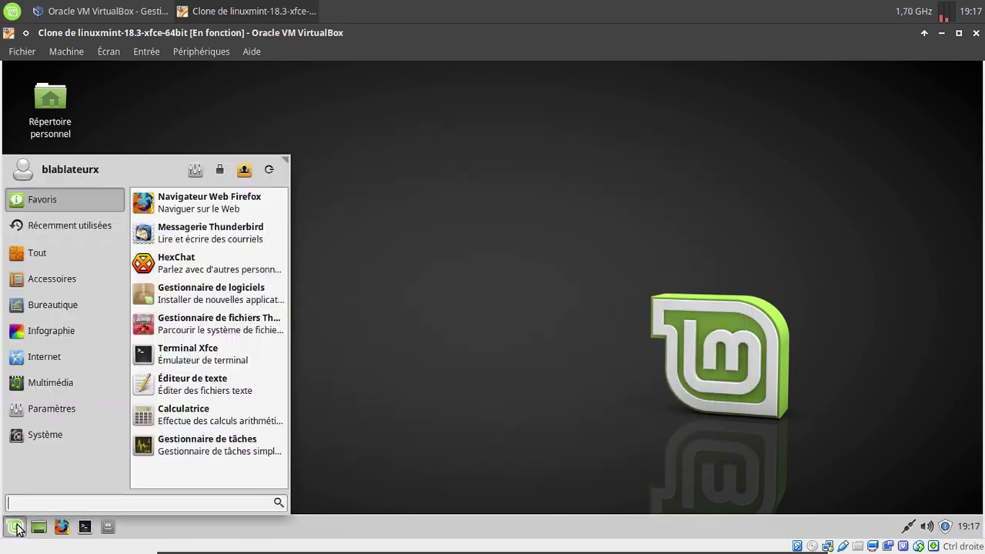
type("lo")
left_click(375, 351)
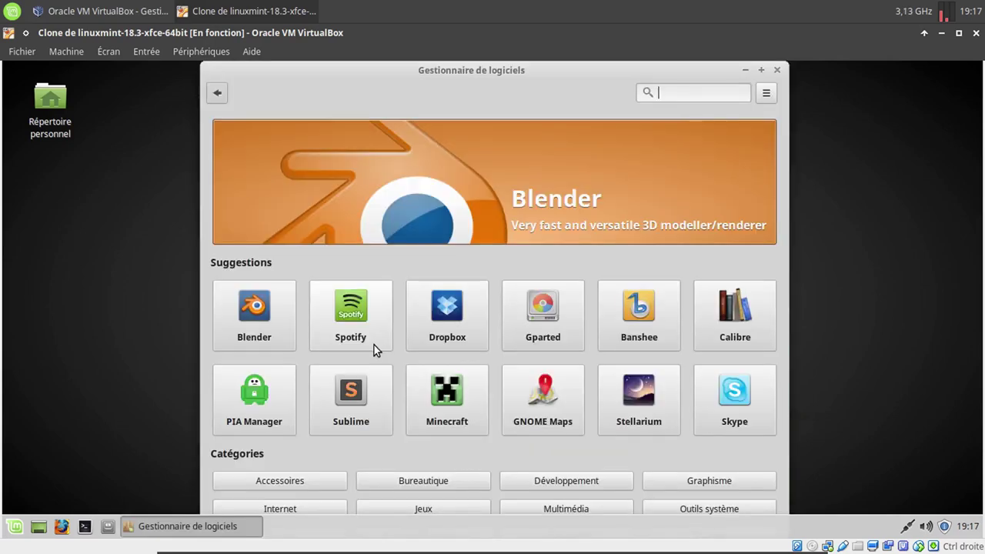
type("gpar")
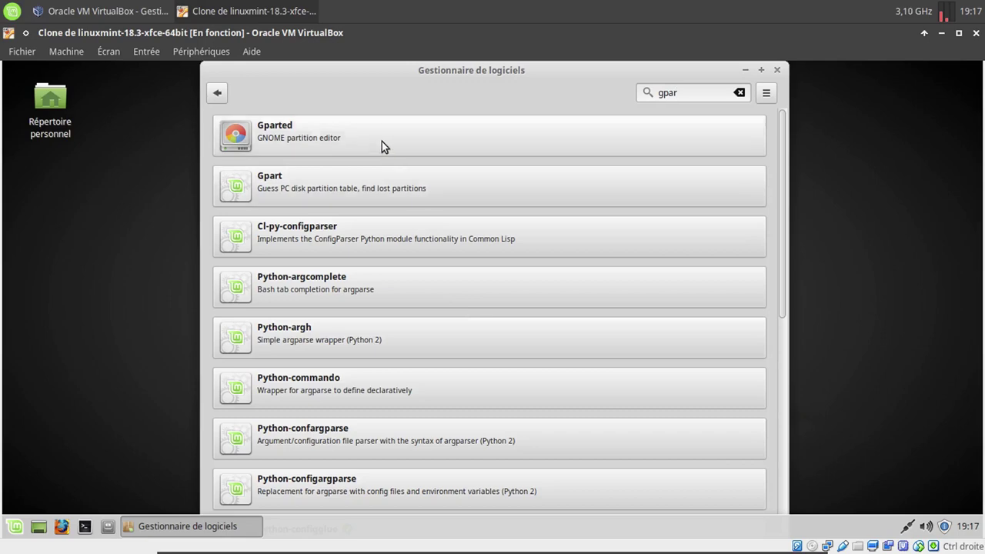
left_click(382, 141)
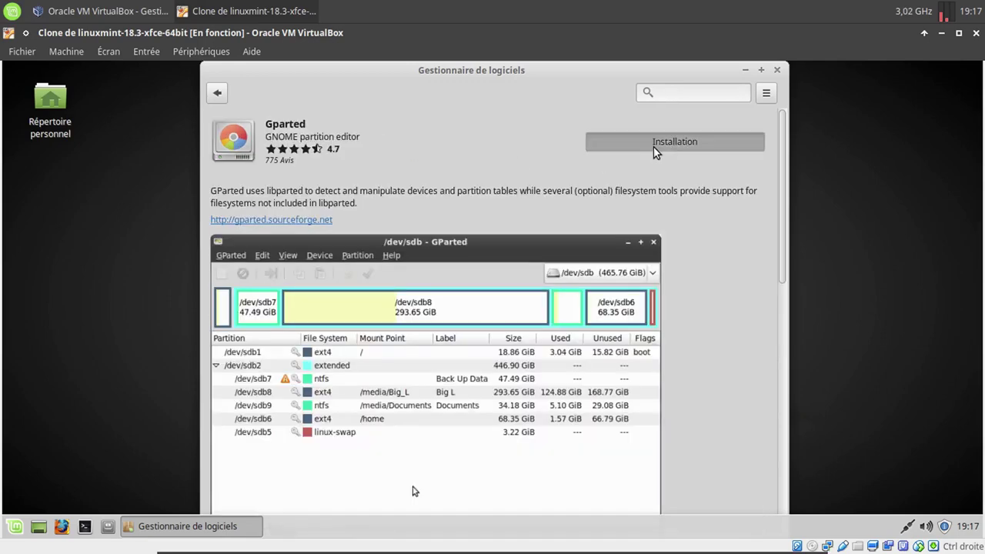
Step: Install Gparted with its additional dependency, authenticating with the account password
left_click(654, 143)
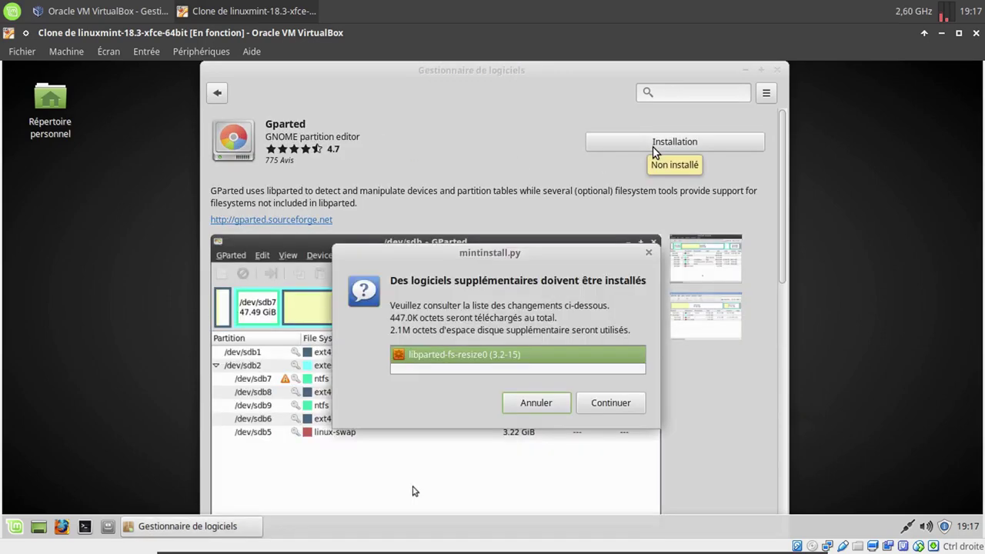
left_click(599, 407)
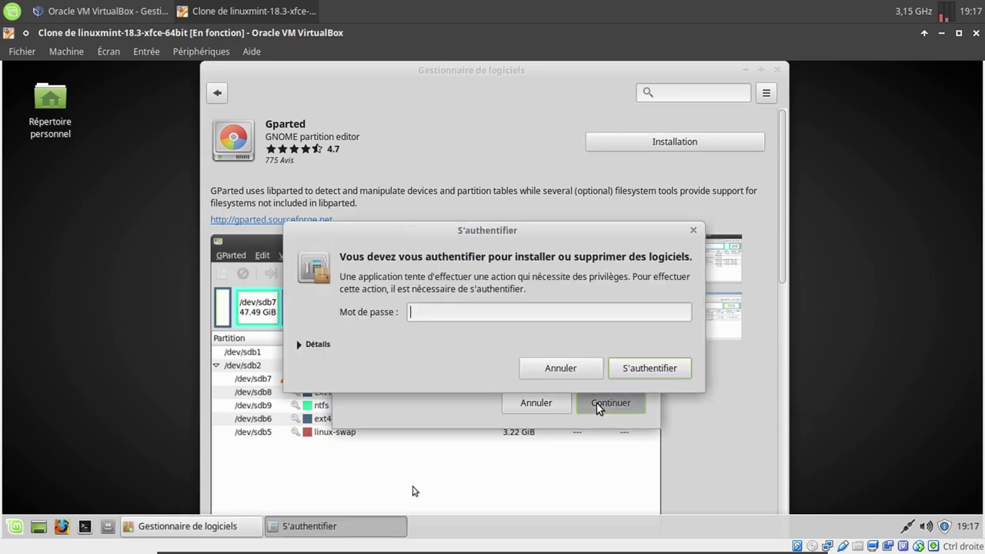
type("•••••")
key("Return")
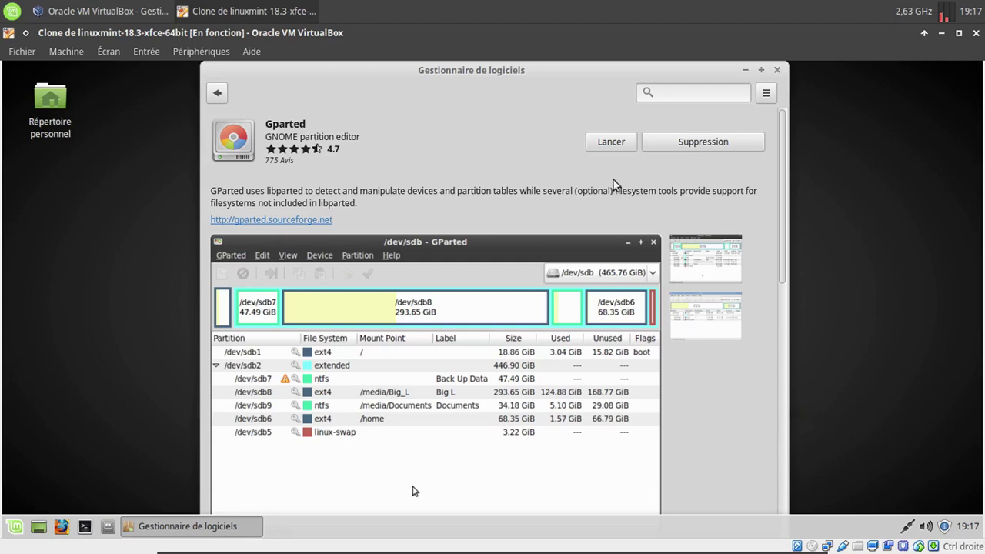
Step: Launch the installed GParted and authenticate with the account password
left_click(613, 144)
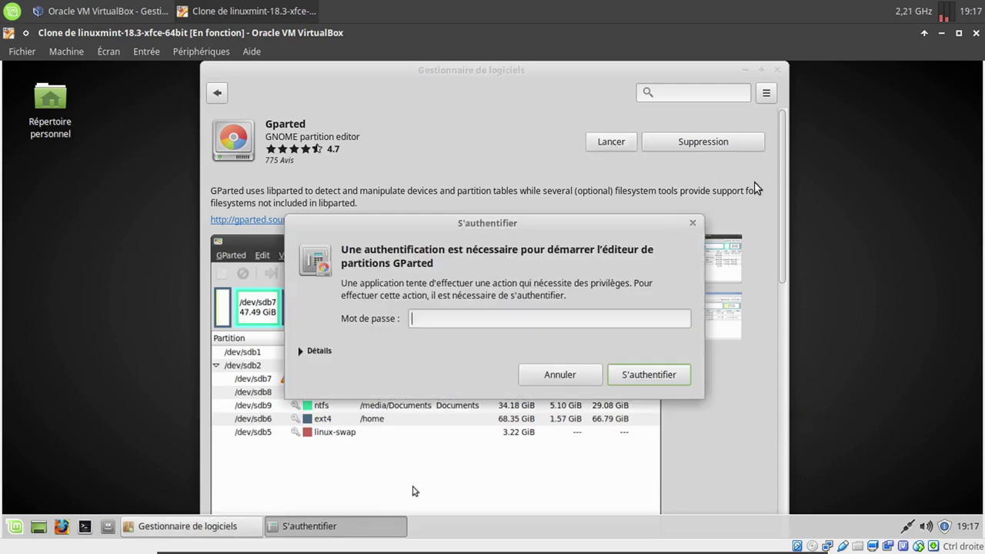
type("••••••")
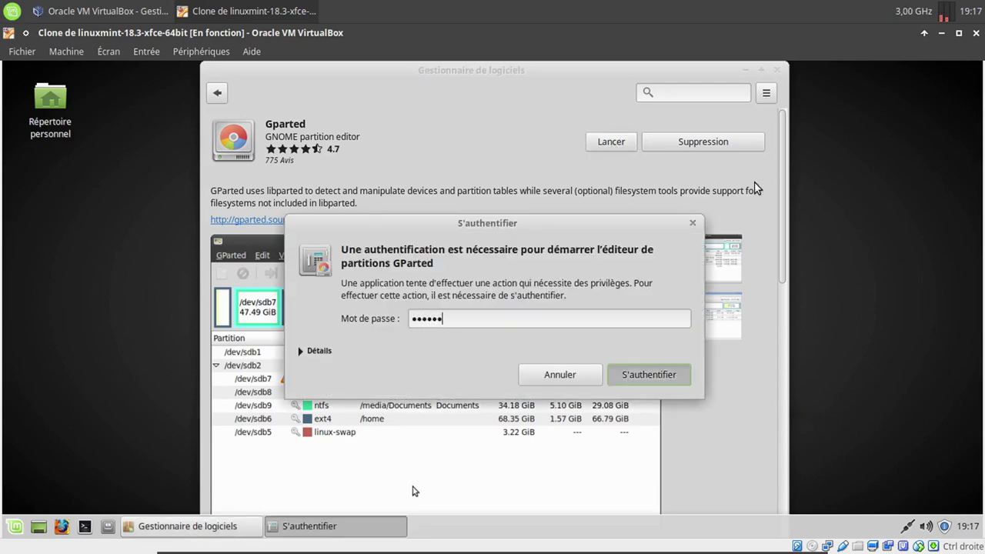
key("Return")
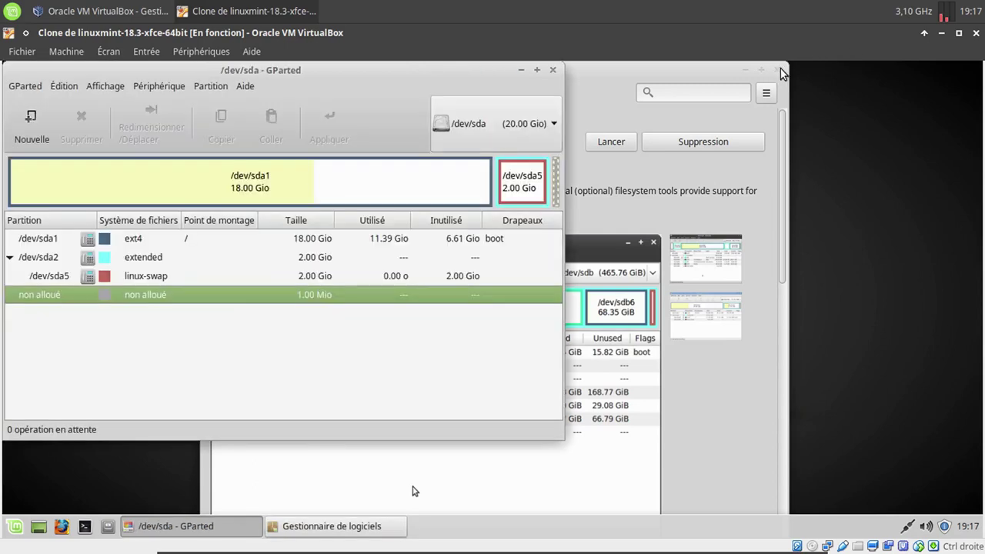
Step: Close the Software Manager, maximize GParted and switch it to the 1000 Gio disk /dev/sdb
left_click(777, 70)
left_click(536, 70)
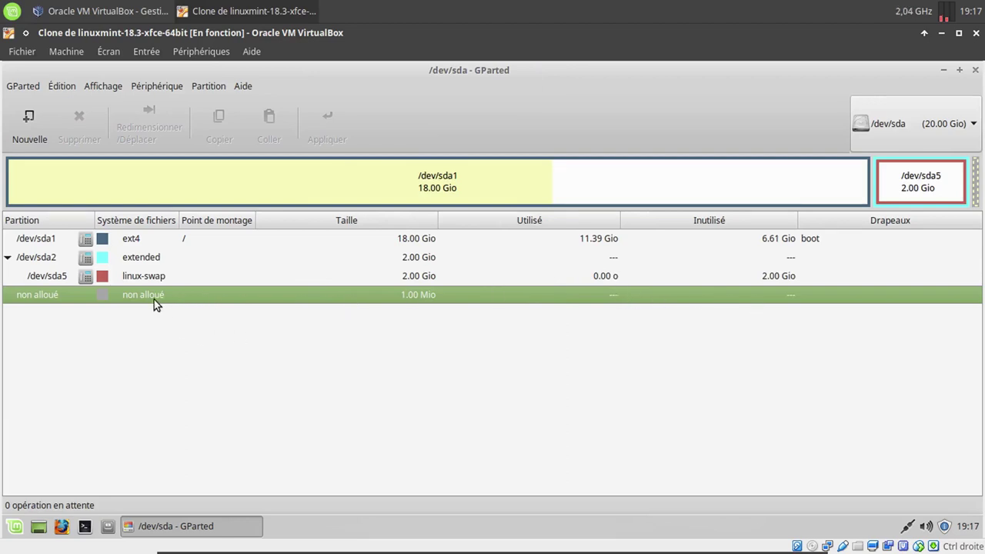
left_click(886, 131)
left_click(889, 144)
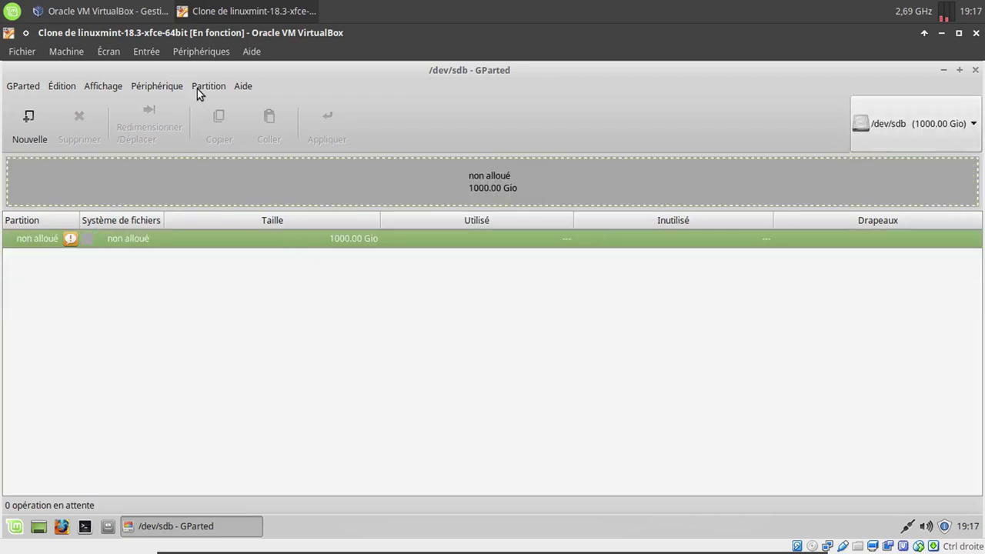
Step: Try to create a new partition in the unallocated space of /dev/sdb
left_click(206, 86)
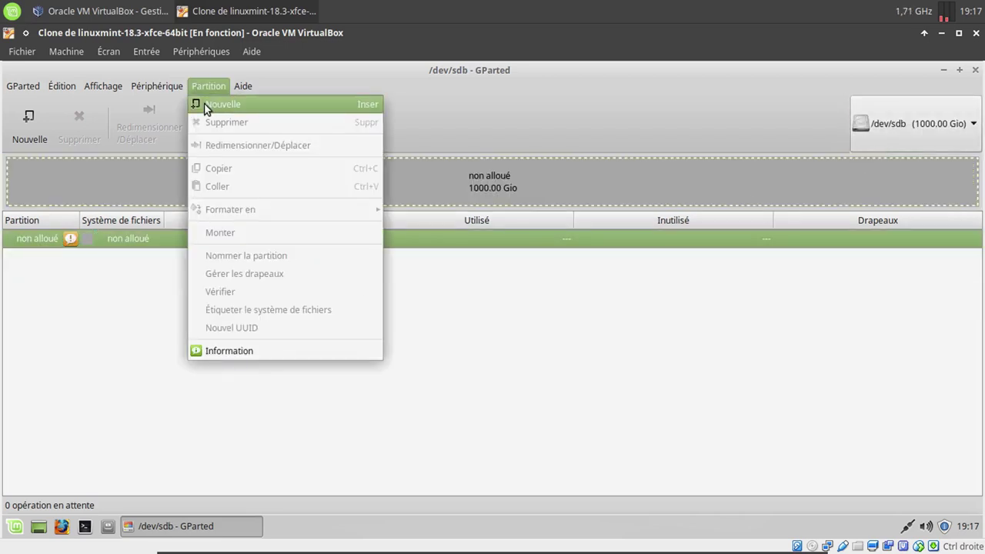
left_click(206, 106)
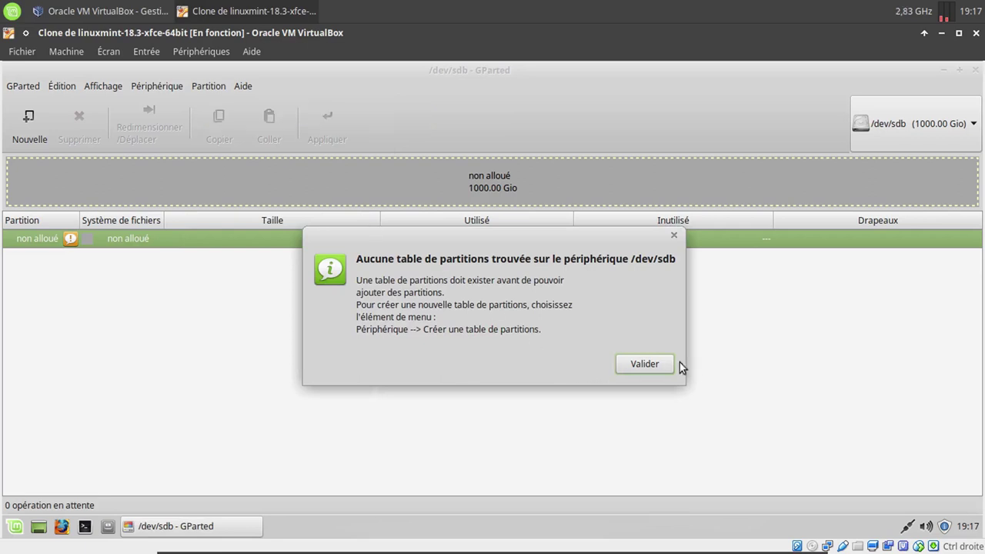
left_click(656, 364)
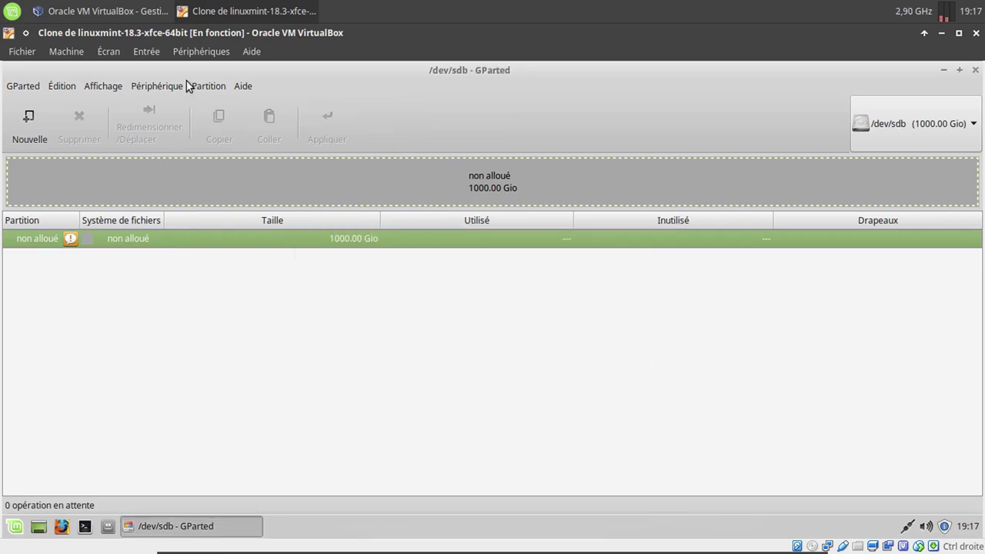
right_click(170, 235)
left_click(117, 308)
left_click(36, 127)
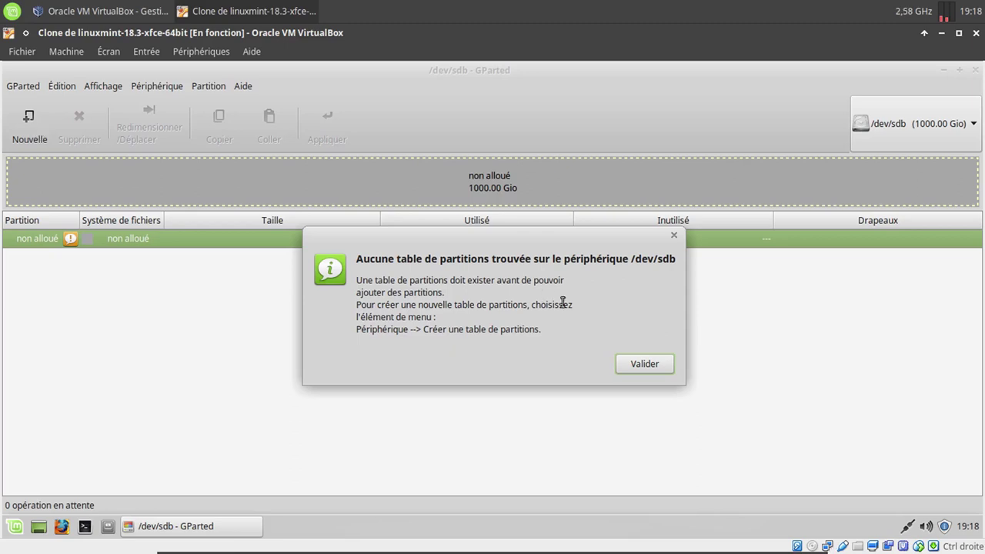
left_click(632, 369)
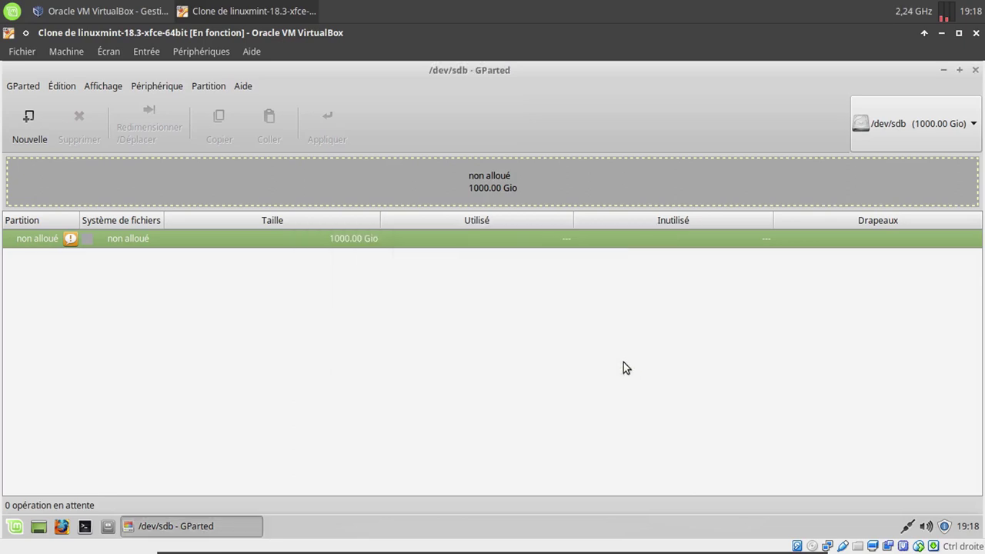
Step: Create a partition table of type msdos on /dev/sdb
left_click(139, 89)
left_click(146, 103)
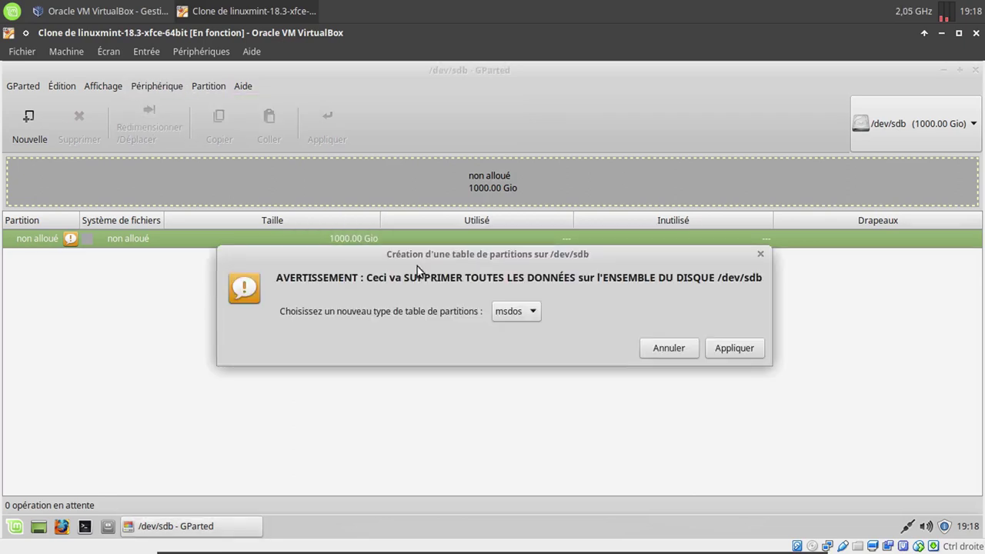
left_click(533, 315)
left_click(529, 313)
left_click(746, 348)
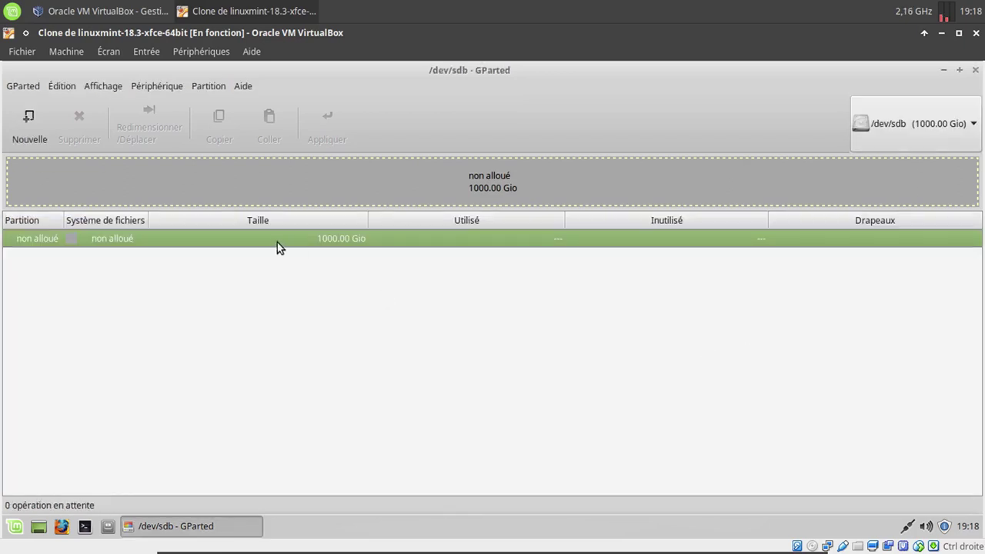
Step: Create a primary ext4 partition of 1023999 Mio filling /dev/sdb and apply the pending operation
right_click(141, 252)
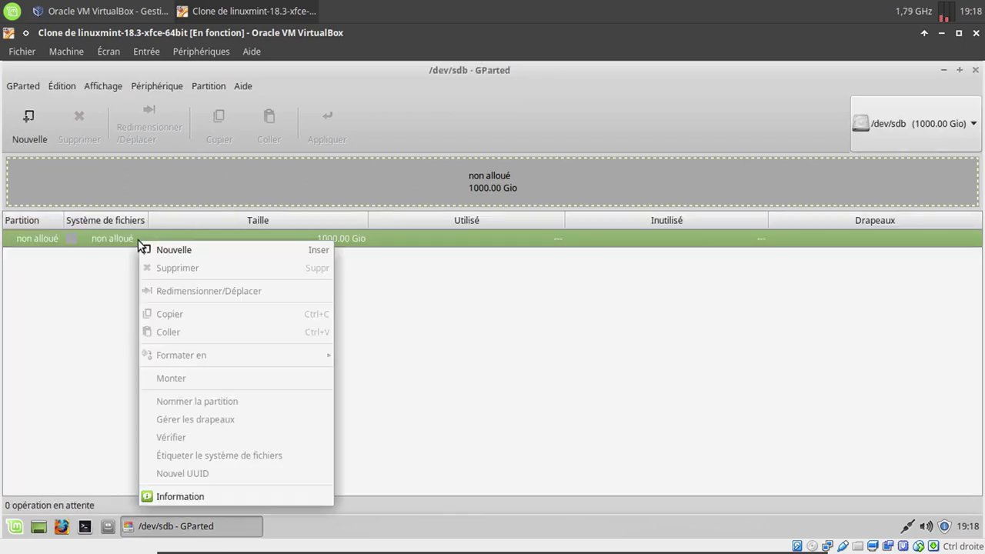
left_click(157, 251)
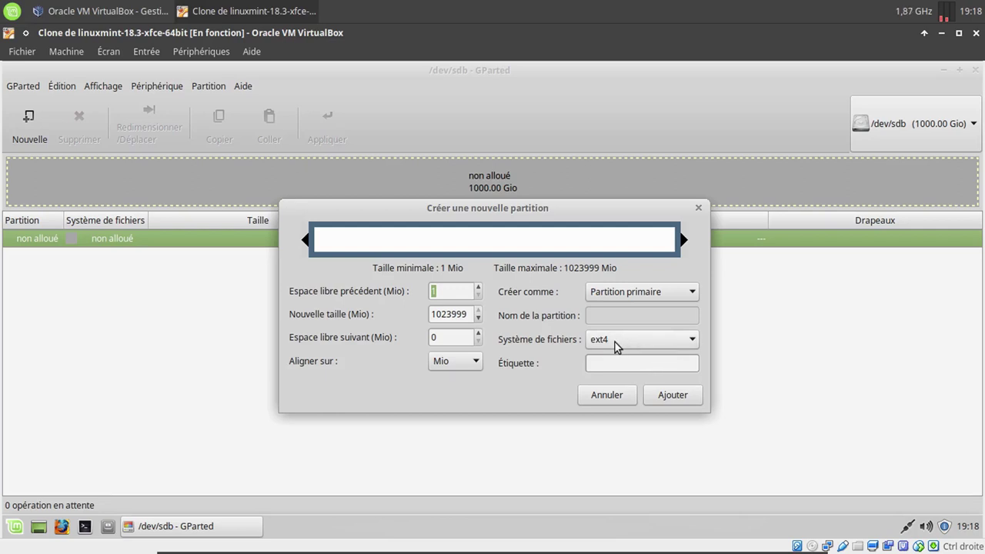
left_click(666, 397)
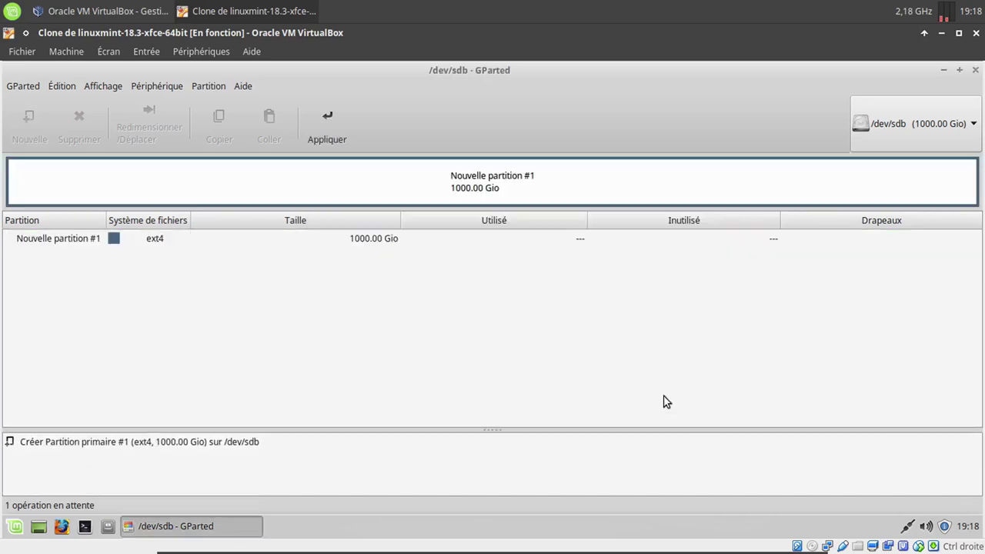
left_click(327, 124)
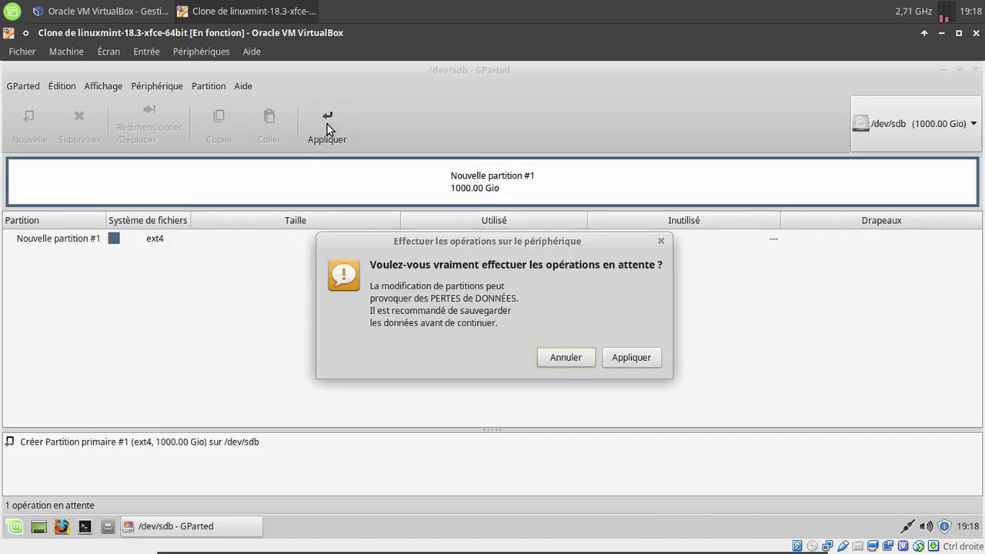
left_click(620, 360)
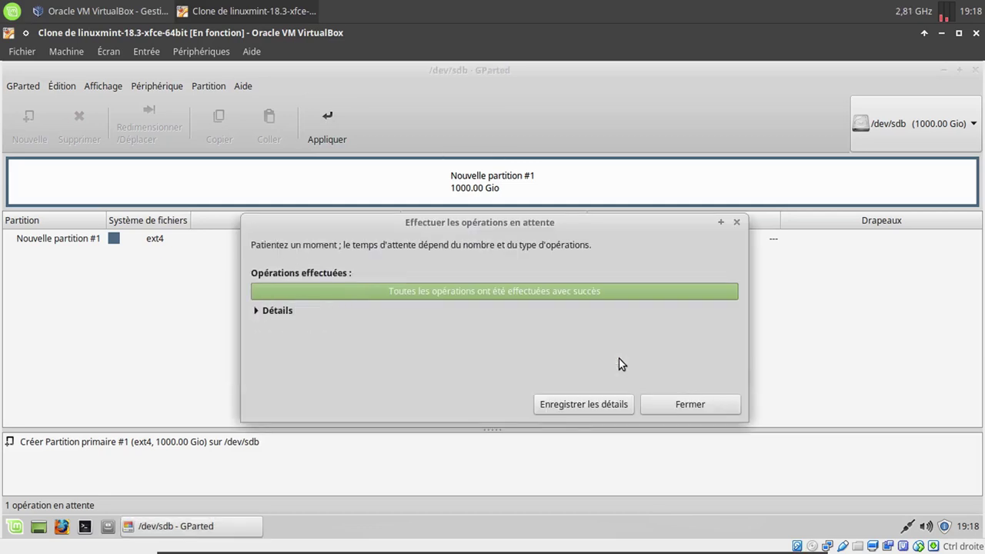
left_click(678, 405)
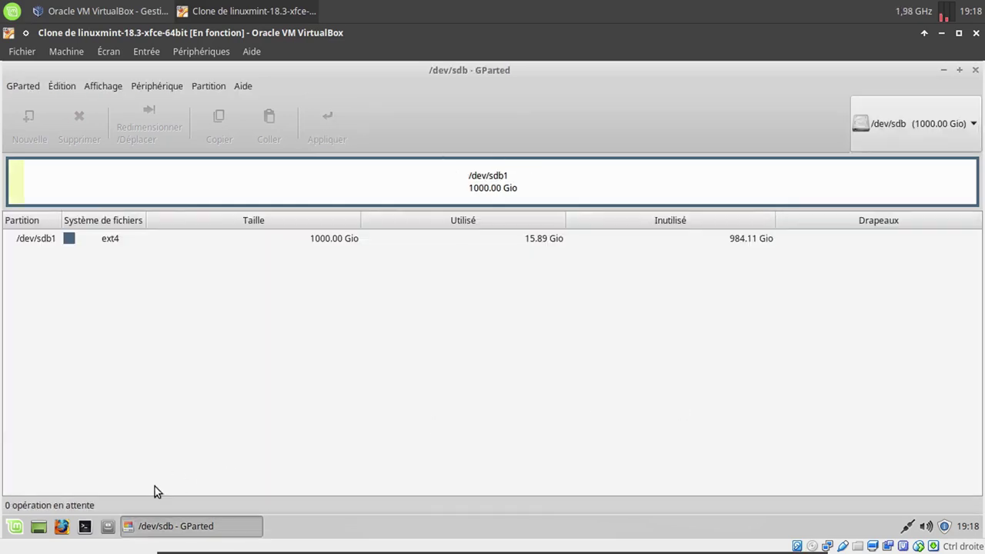
Step: Check the file manager's device list for the new disk, and close both the file manager and GParted
left_click(107, 527)
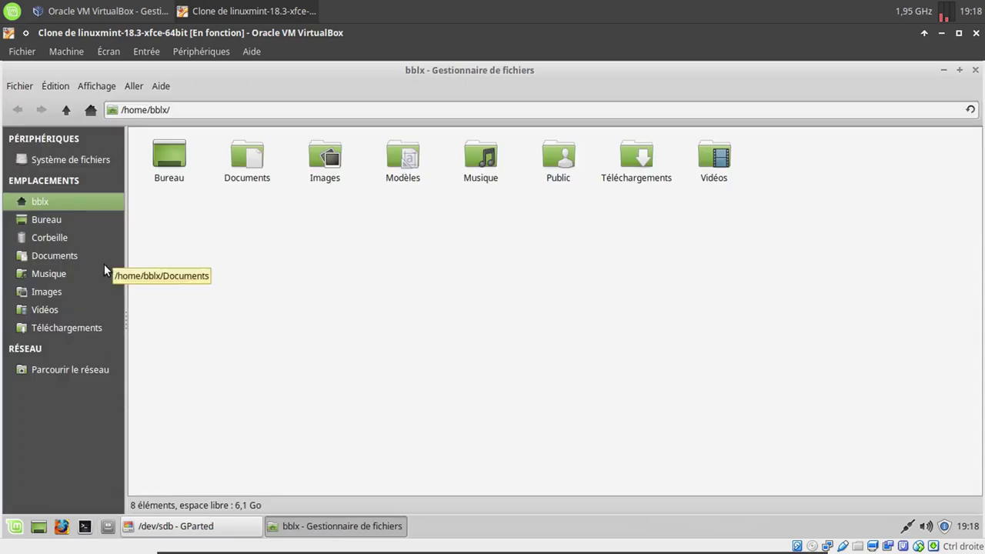
left_click(976, 71)
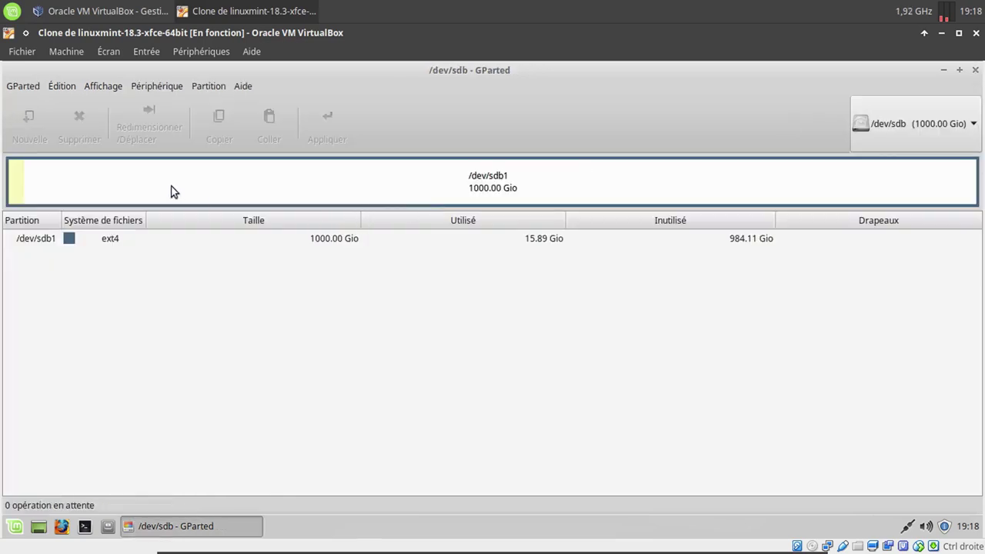
left_click(975, 70)
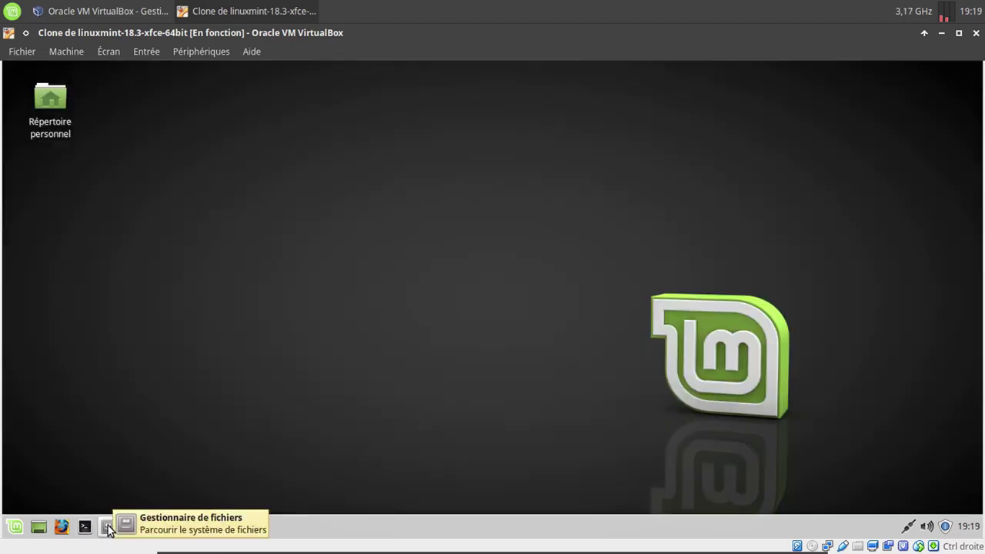
Step: Open the Disks utility and select the 1,1 TB volume /dev/sdb
left_click(10, 528)
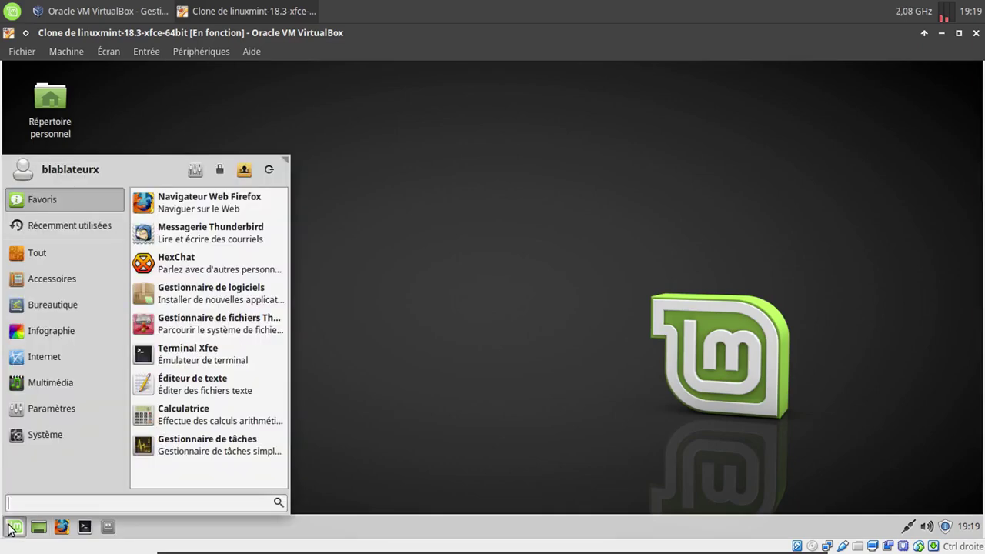
type("dis")
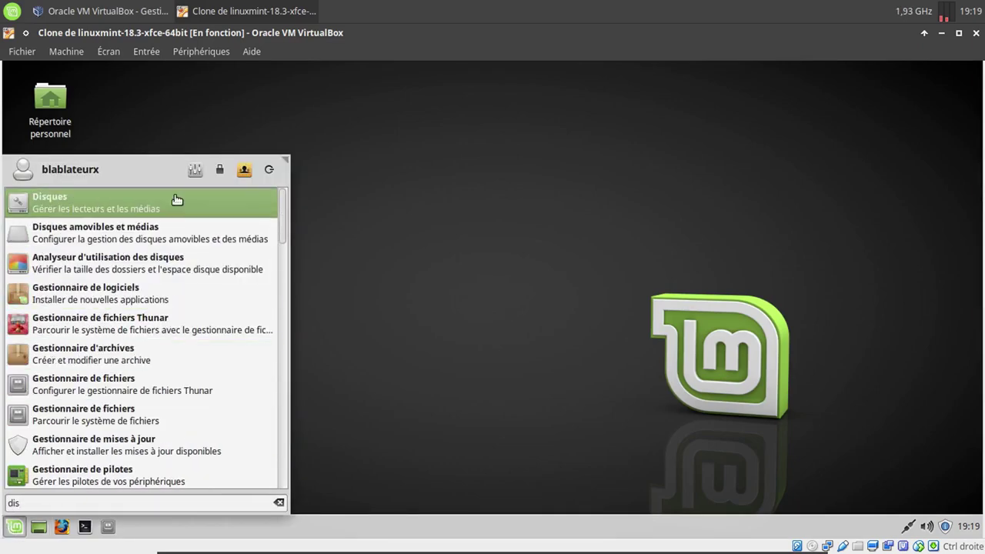
left_click(176, 199)
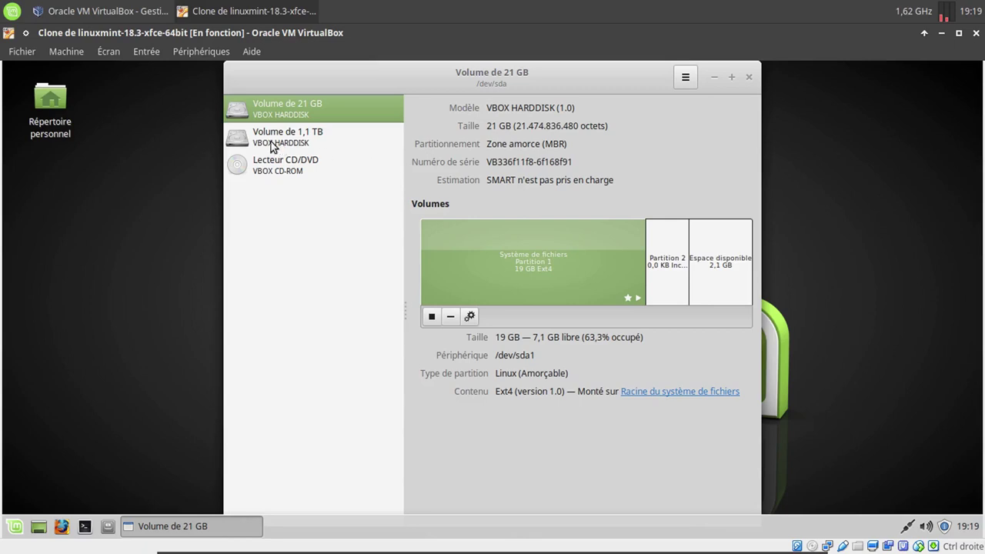
left_click(271, 142)
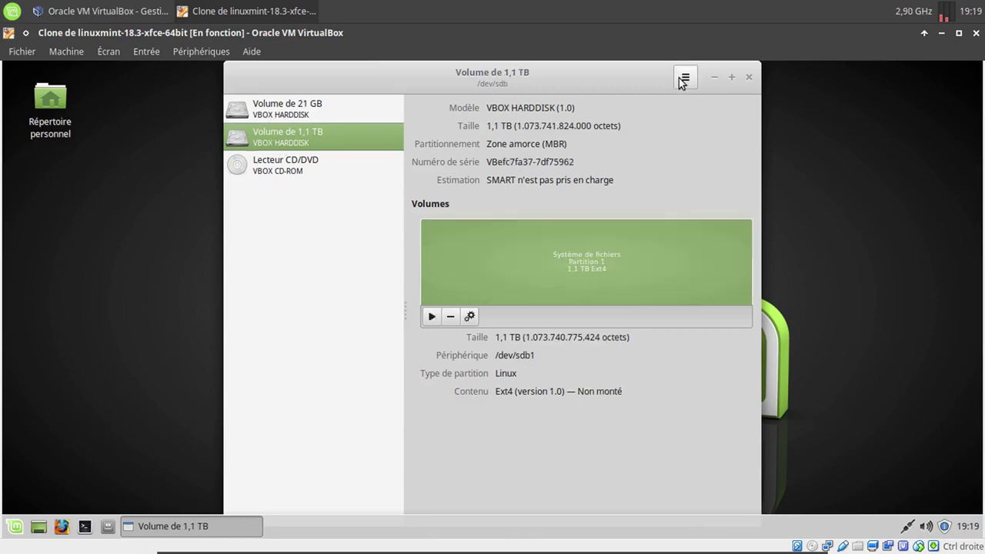
left_click(470, 317)
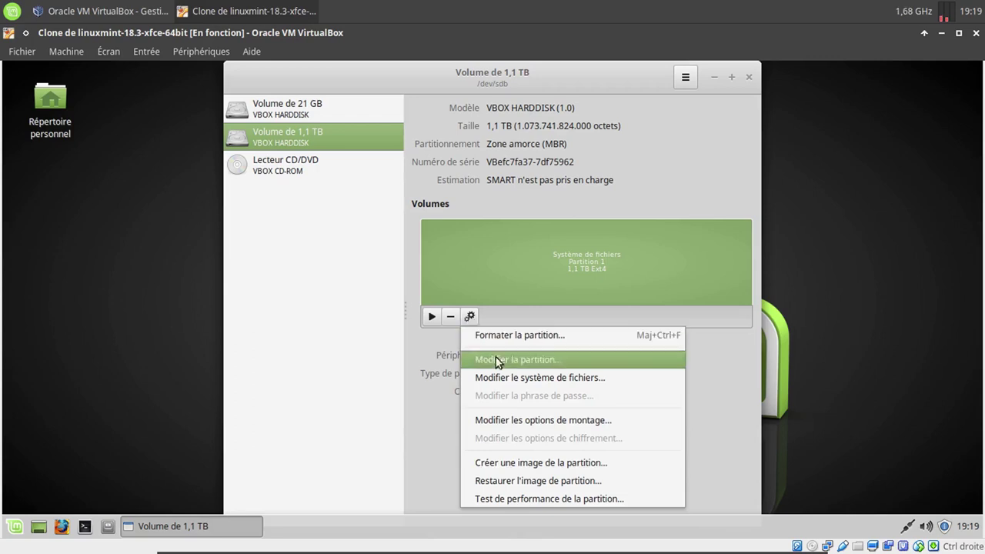
left_click(517, 425)
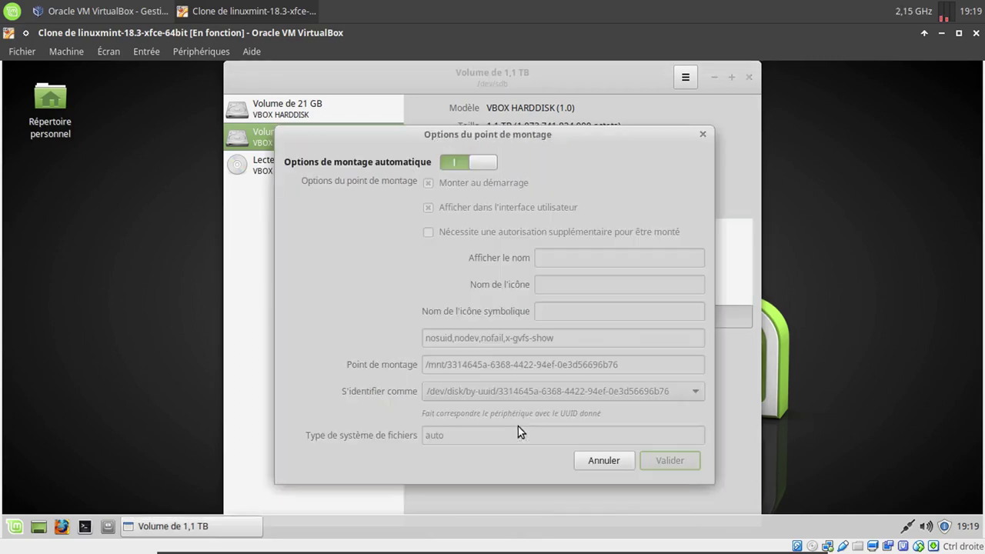
left_click(492, 165)
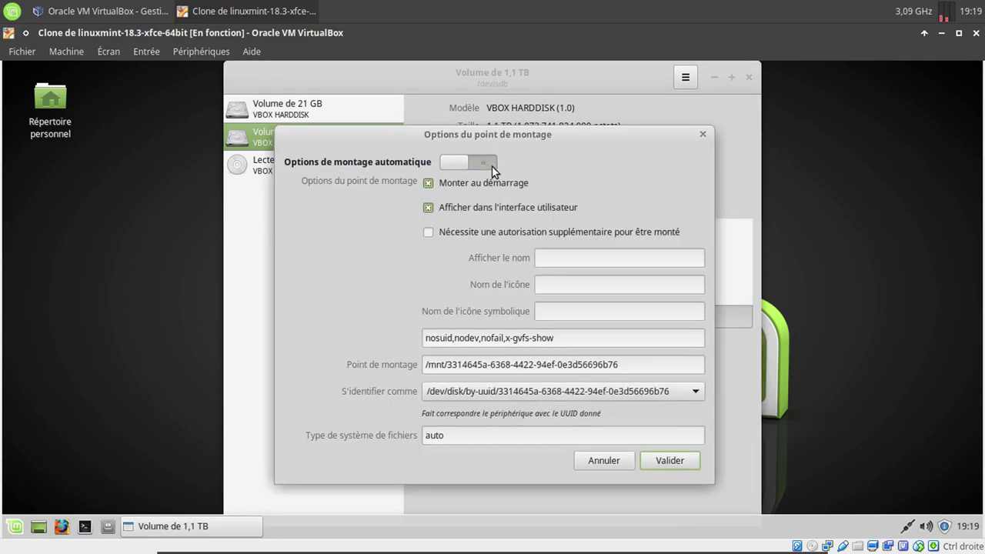
left_click(599, 466)
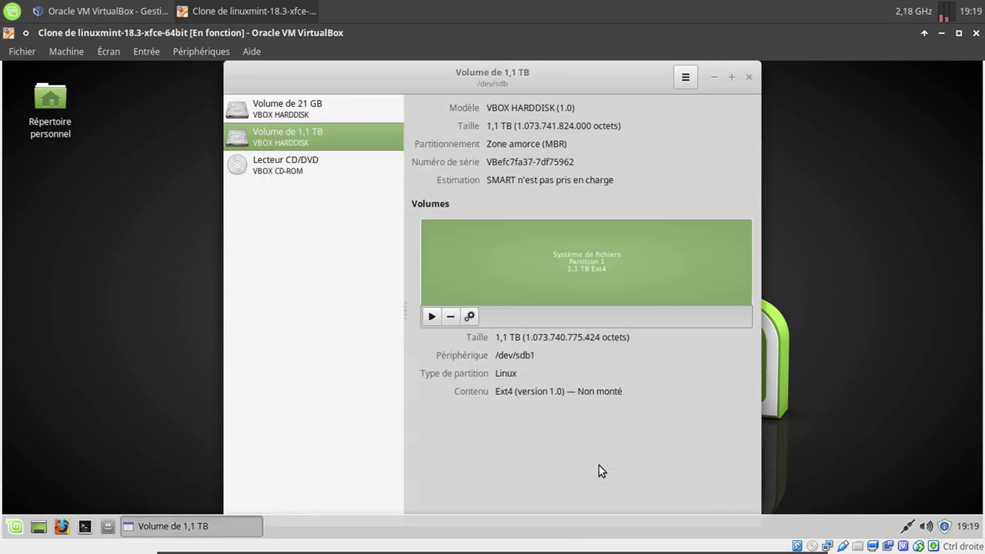
Step: Examine the mount options of partition 1 on the 21 GB volume, leaving them as they are
left_click(316, 103)
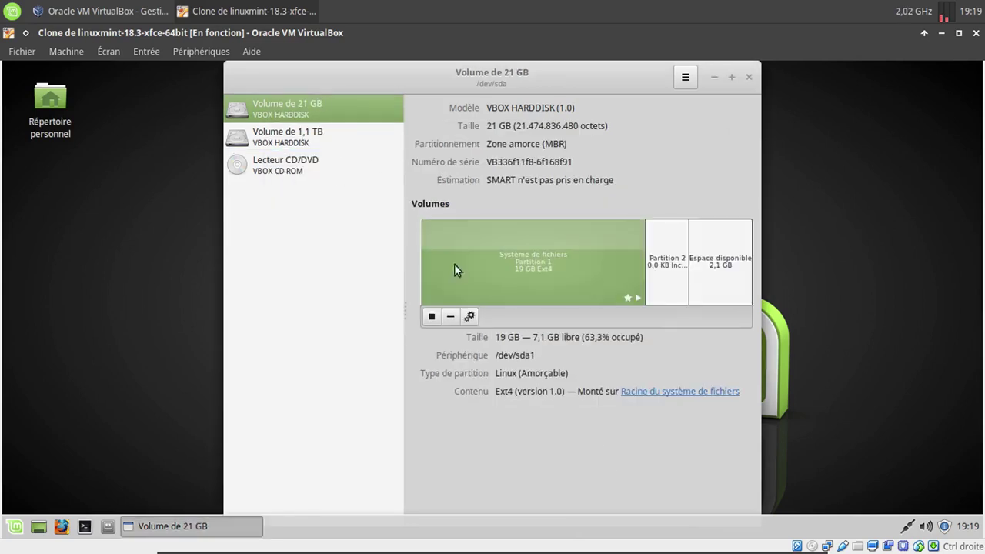
left_click(466, 320)
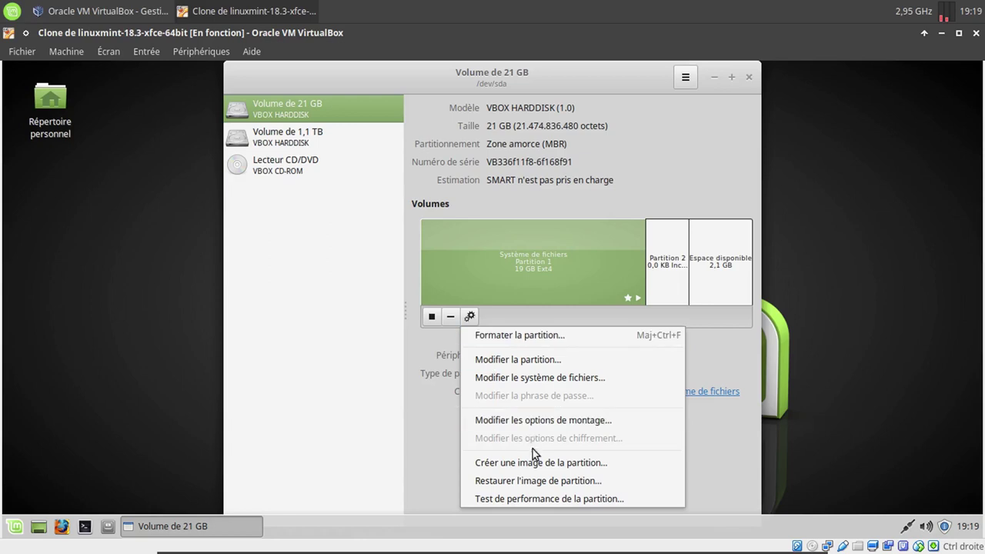
left_click(528, 422)
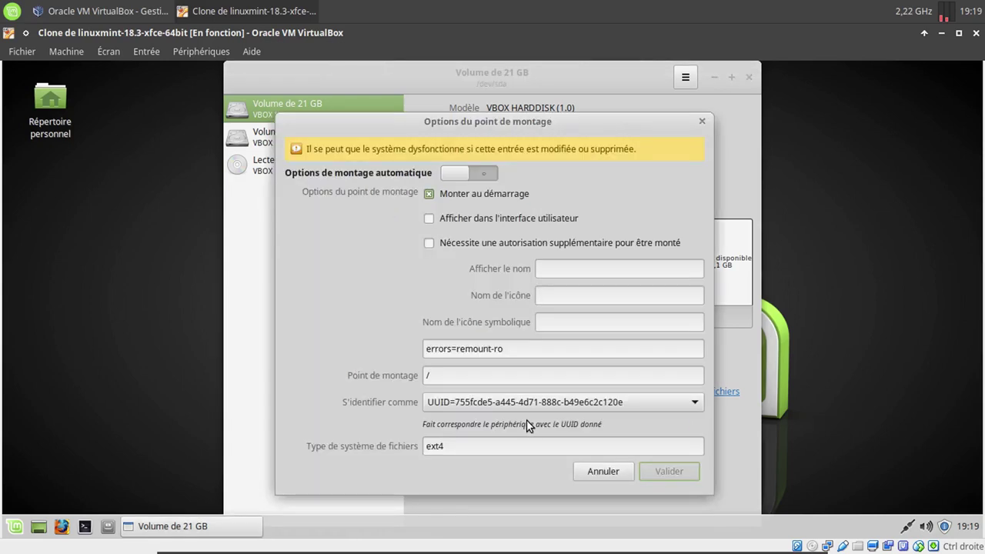
left_click(603, 472)
Step: Turn off the automatic mount options for the 1,1 TB volume's partition and set its mount point to /home/bblx/backup
left_click(344, 143)
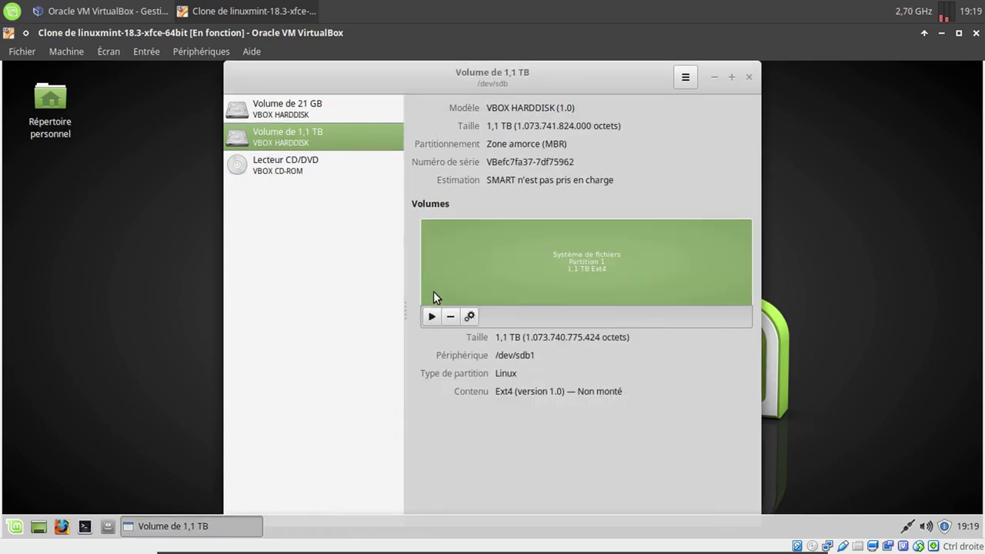
left_click(471, 317)
left_click(544, 421)
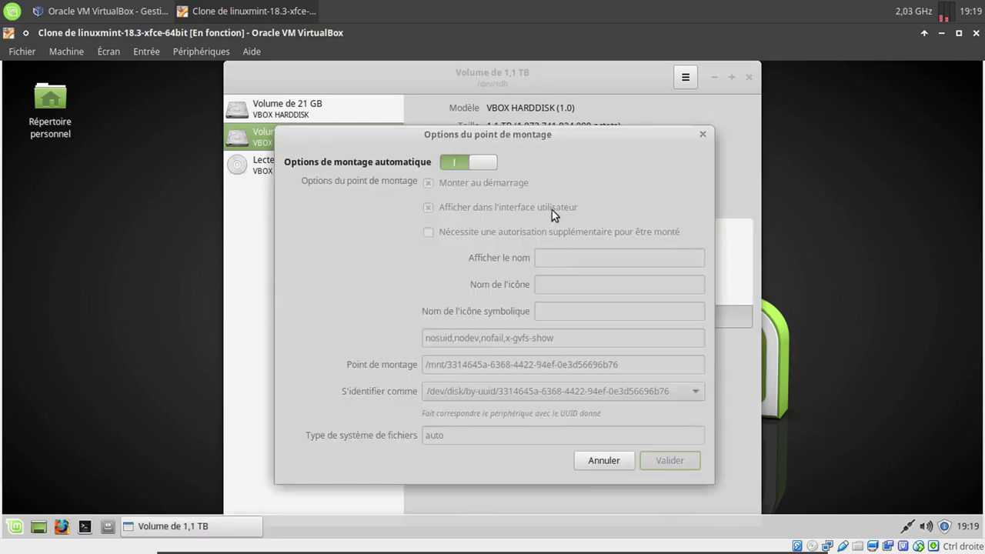
left_click(486, 163)
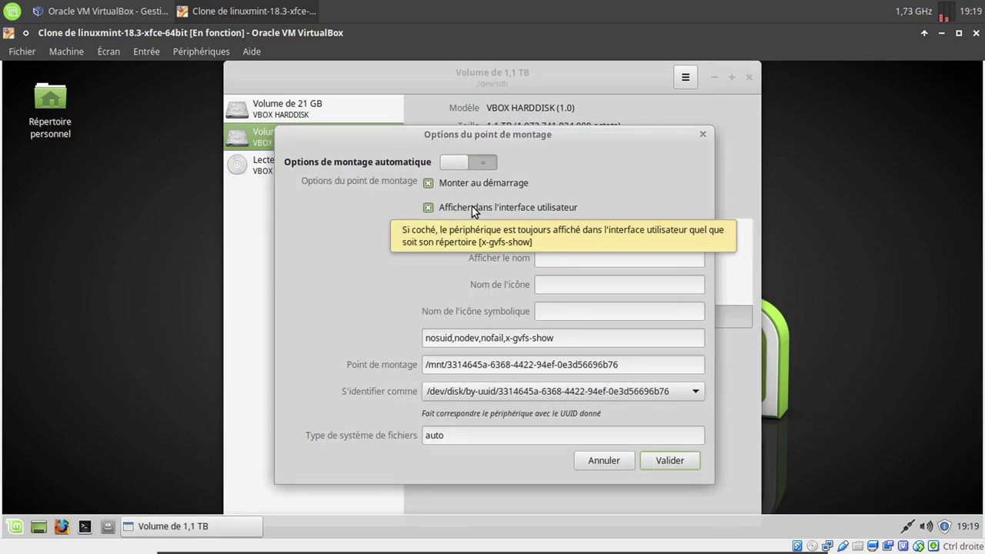
left_click(471, 206)
left_click(472, 206)
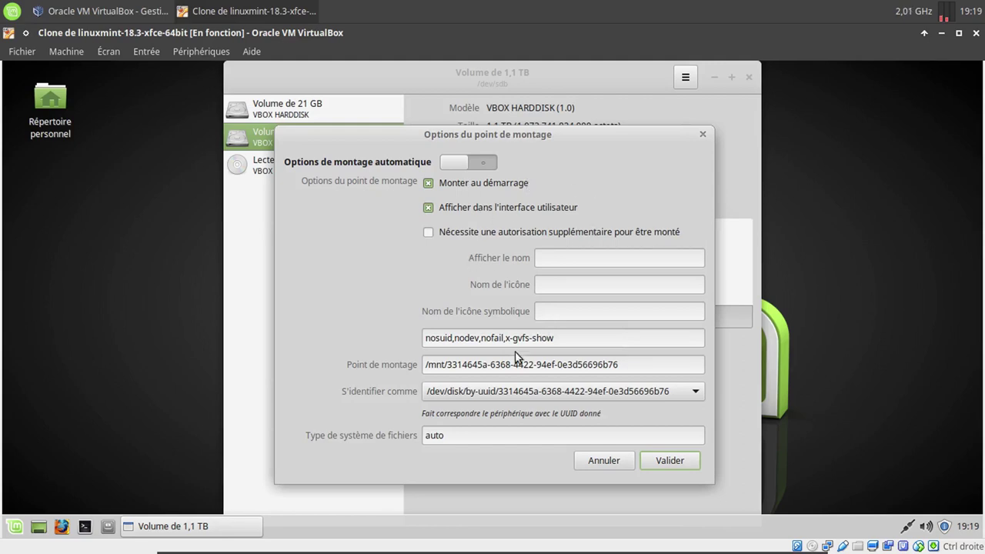
left_click_drag(650, 367, 437, 351)
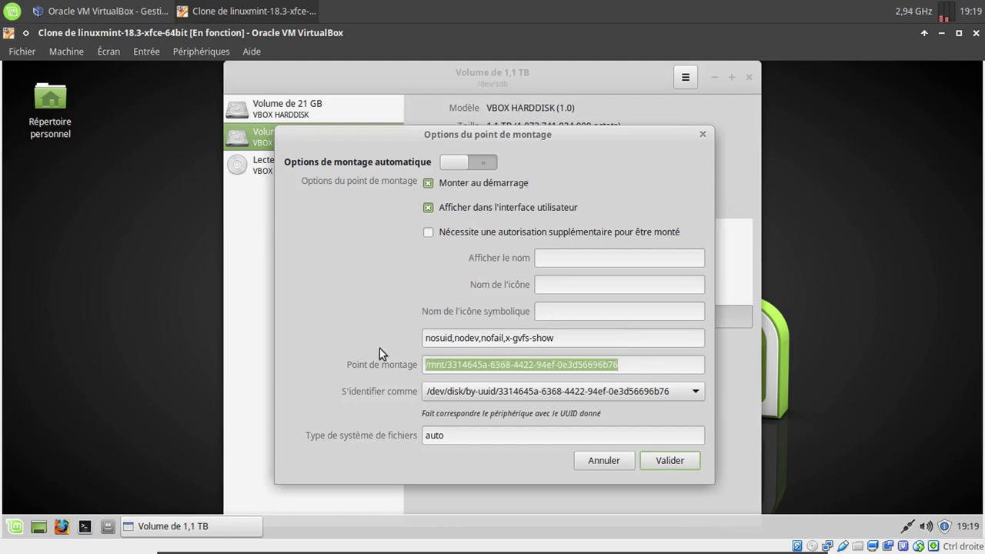
type("/hom")
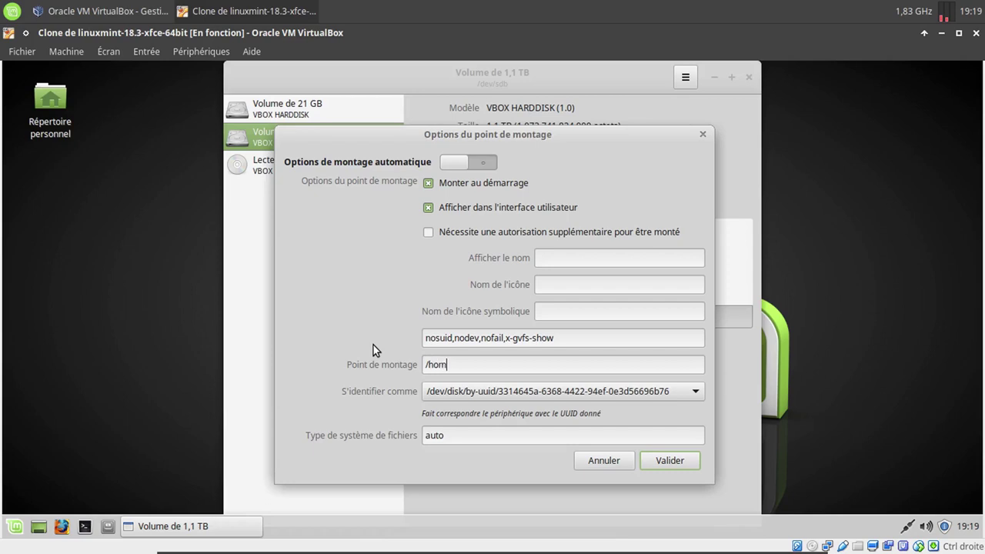
type("e/bblx/backup")
Step: Validate the mount options, authenticate the /etc/fstab change with the account password, and close the Disks utility
left_click(680, 461)
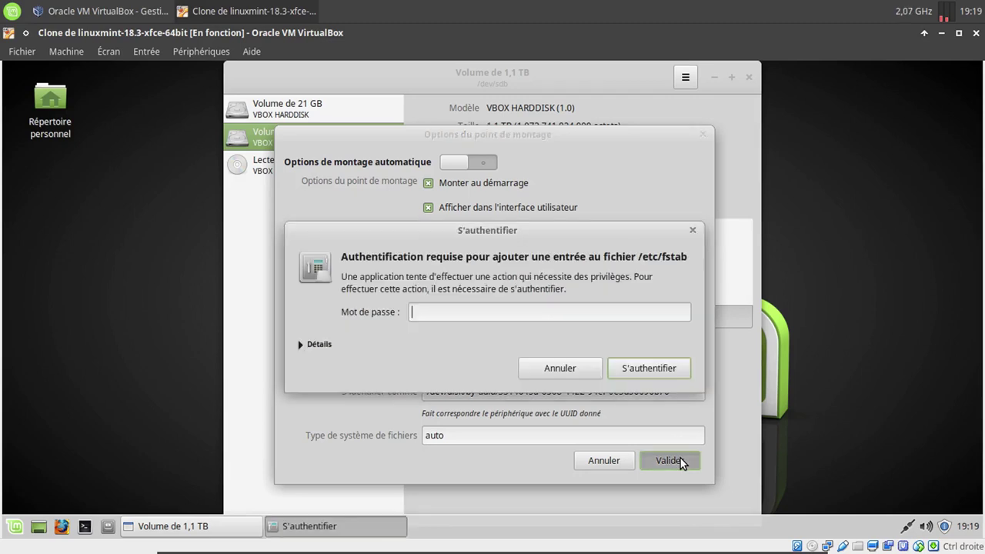
type("••••••")
key("Return")
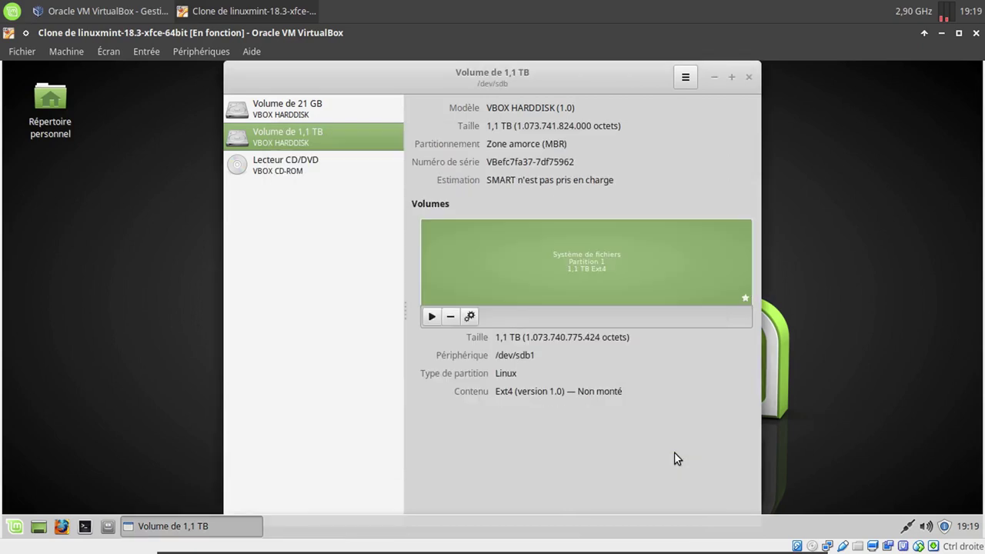
left_click(748, 79)
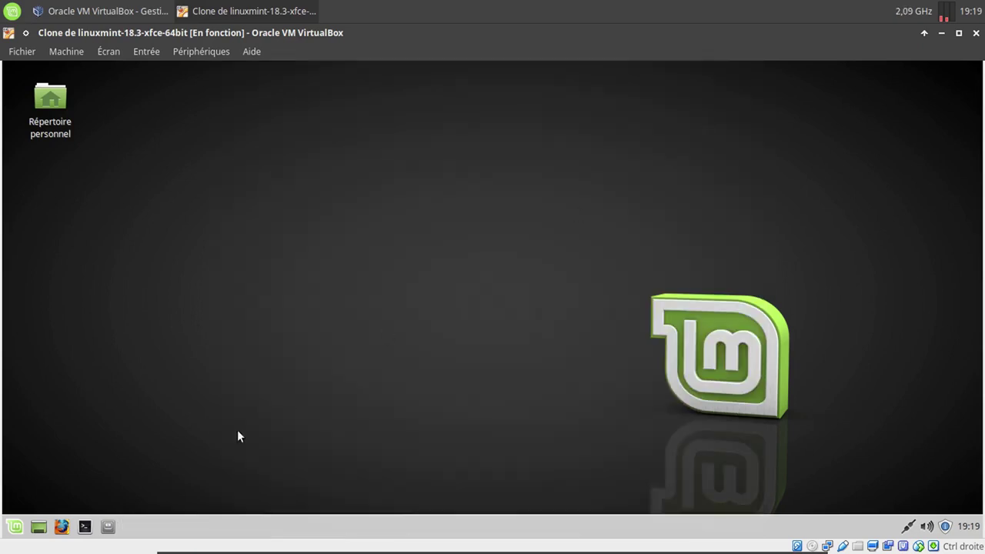
Step: Check the home folder in the file manager, close it, and restart the guest system
left_click(109, 527)
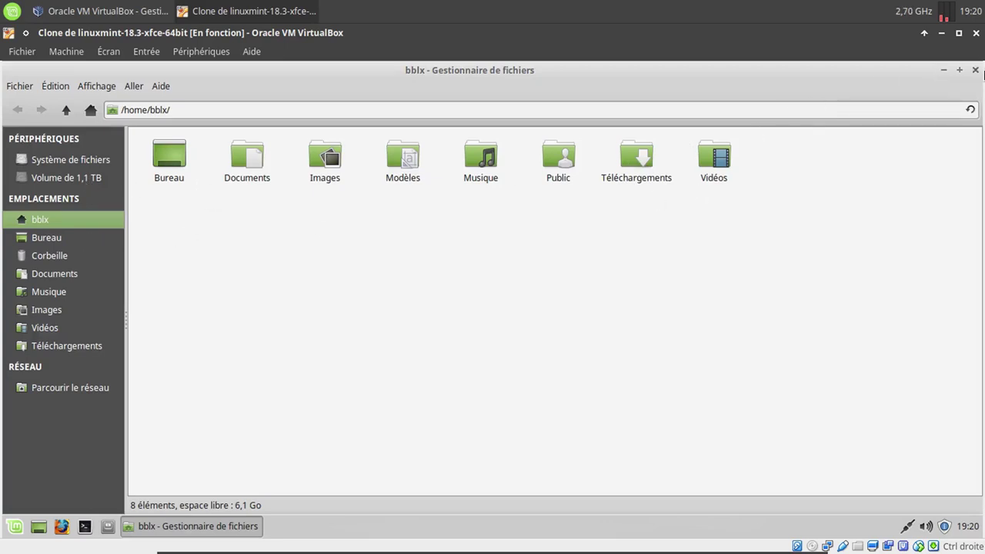
left_click(975, 70)
left_click(16, 528)
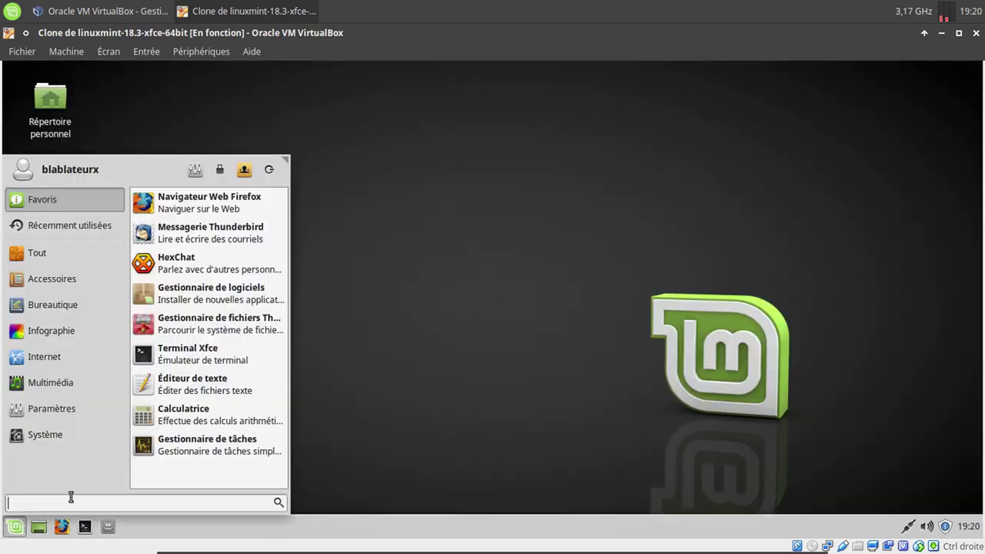
left_click(272, 168)
left_click(474, 255)
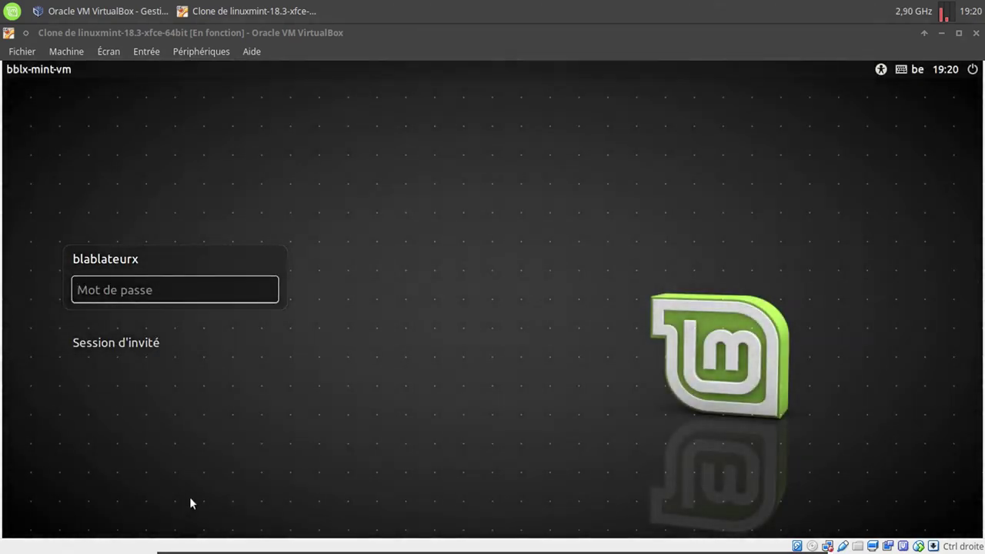
Step: Log back in to the session with the account password and dismiss the Linux Mint welcome screen
type("******")
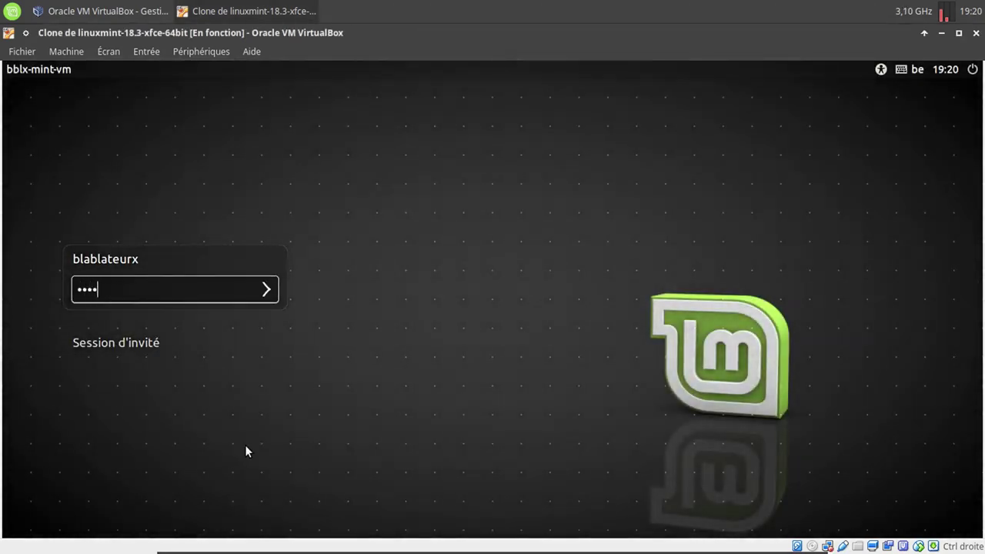
key("Return")
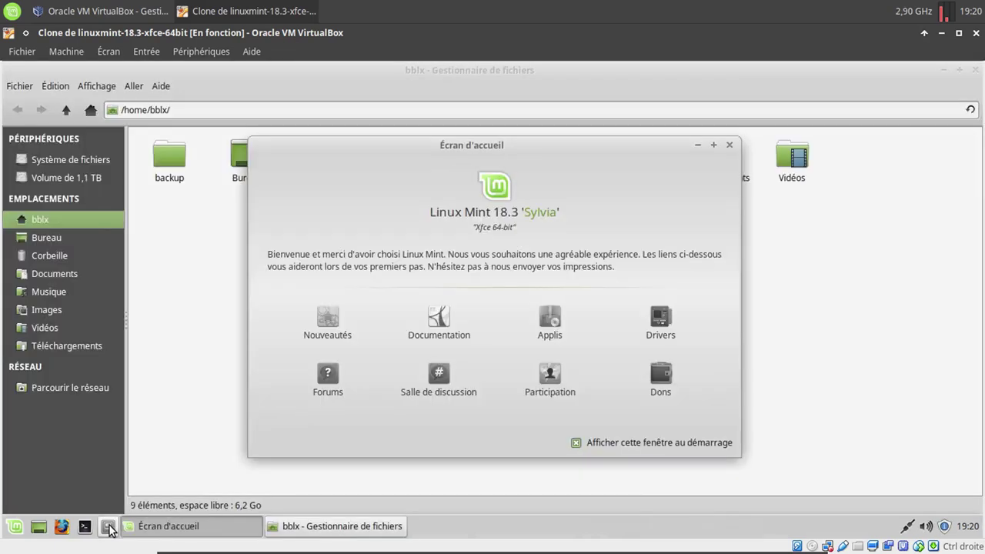
left_click(728, 148)
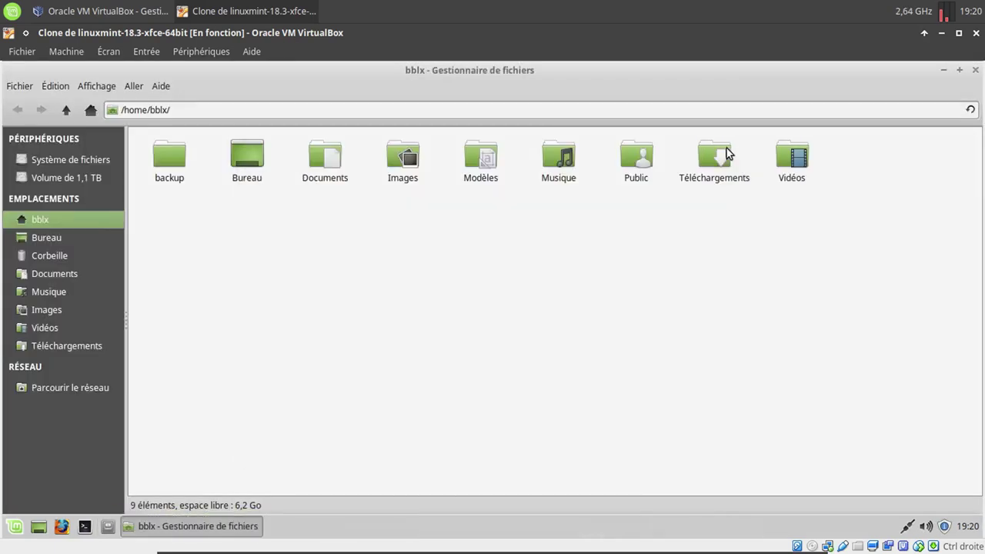
Step: Check whether items can be created in the backup folder of the home directory, and close the file manager
double_click(172, 161)
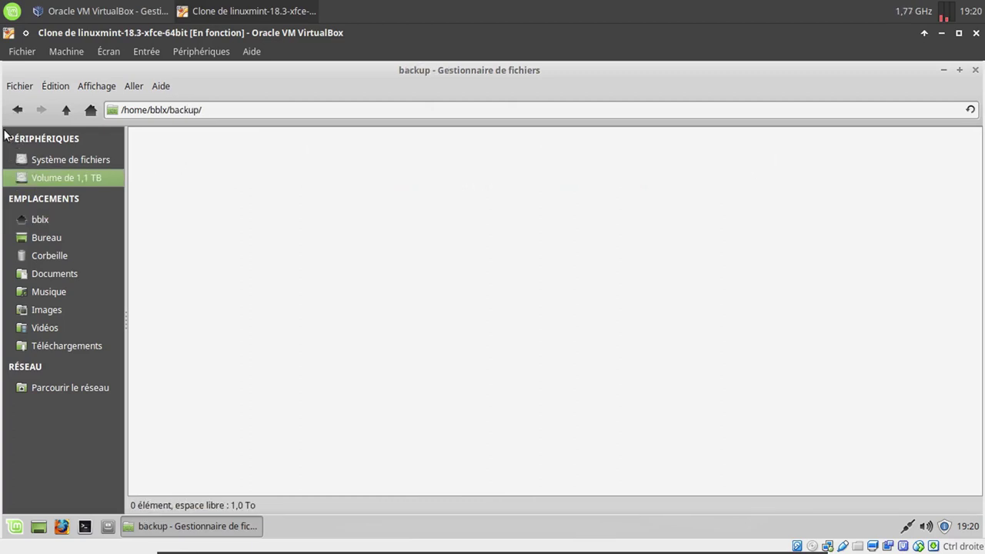
right_click(185, 191)
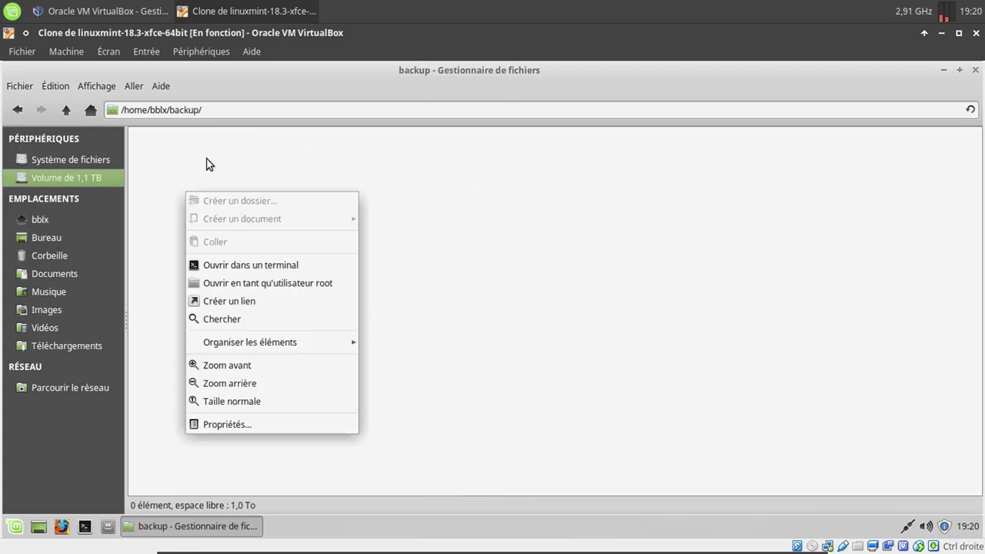
left_click(208, 163)
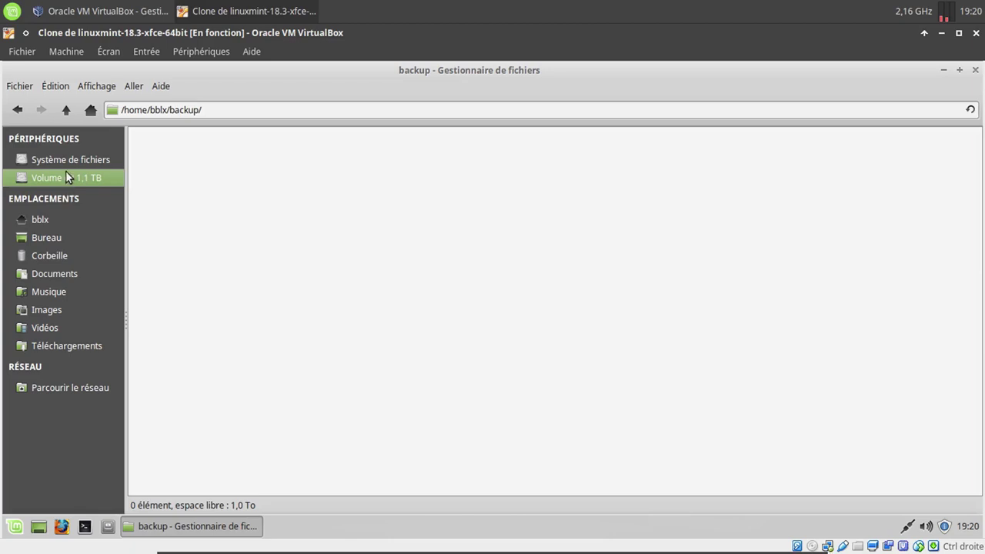
left_click(975, 69)
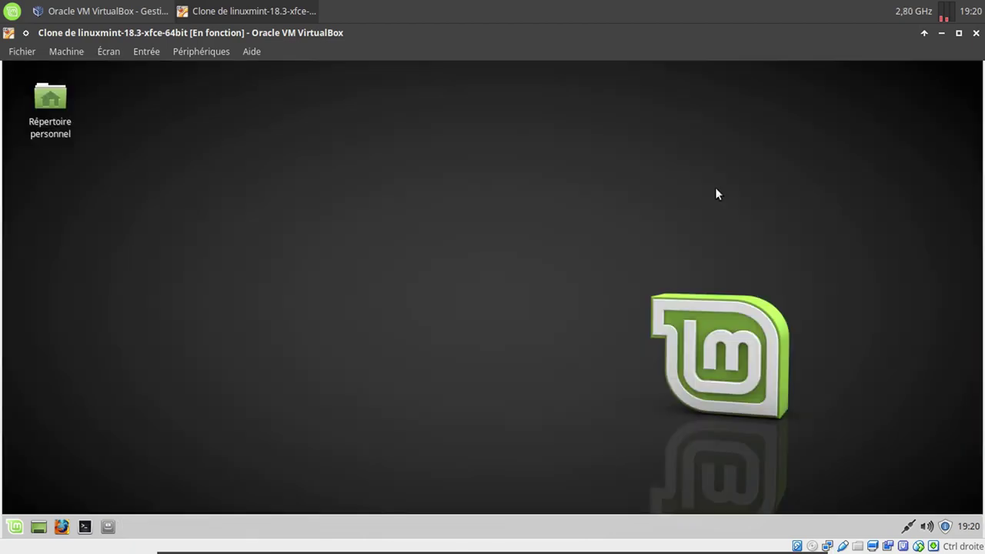
Step: Launch the file manager as root from a terminal with "sudo thunar", authenticating with the account password
left_click(85, 526)
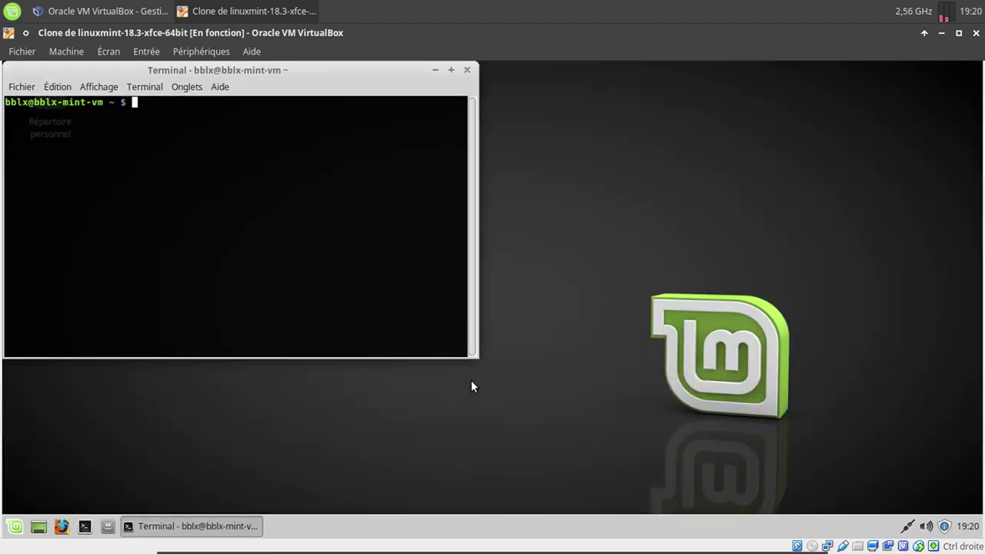
type("sudo thunar")
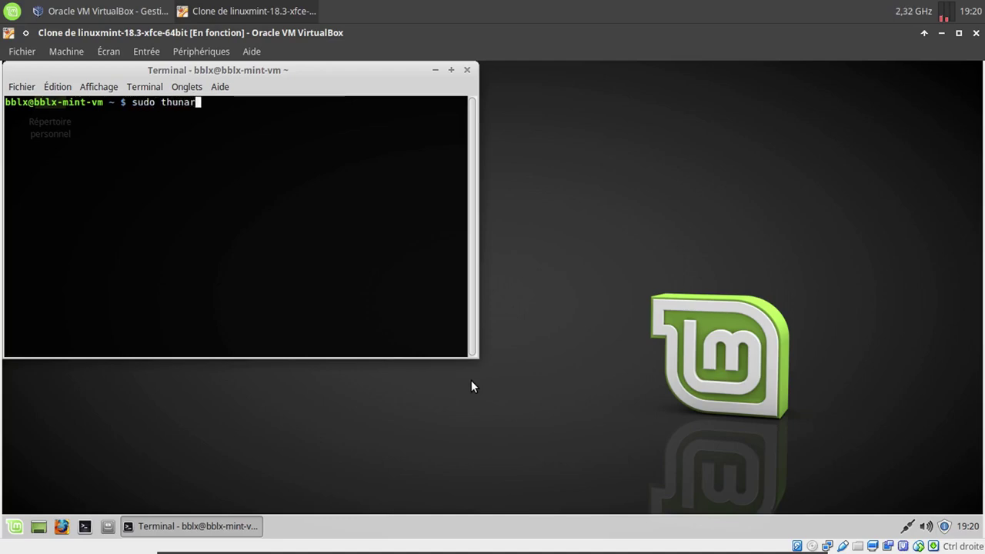
key("Return")
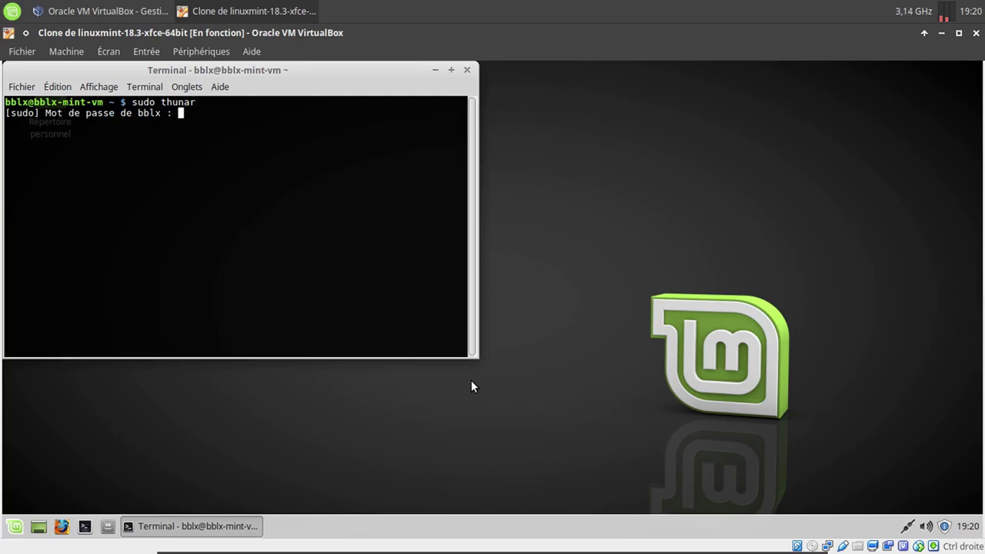
key("Return")
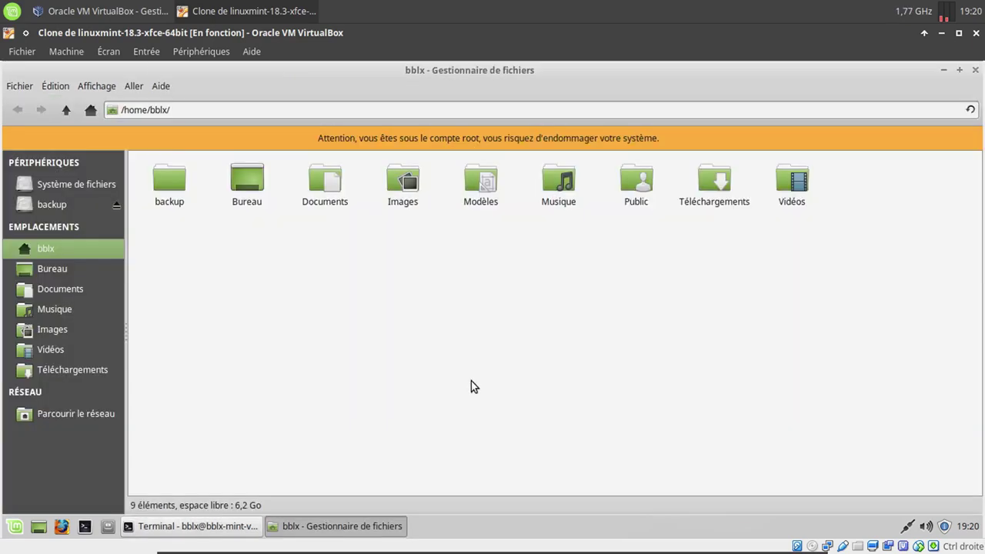
Step: Set the backup folder's group to bblx in its permissions and apply the change recursively
left_click(173, 188)
right_click(174, 187)
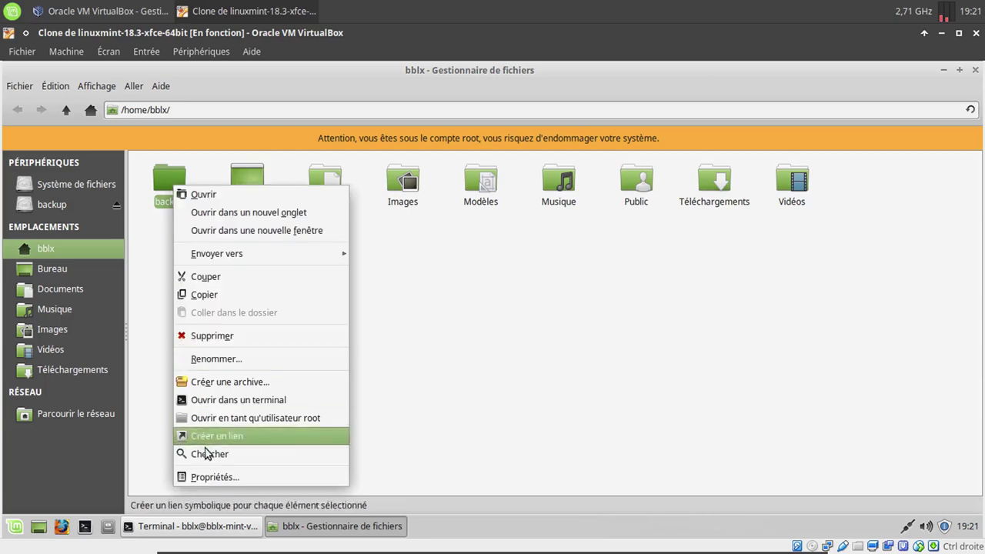
left_click(209, 476)
left_click(438, 137)
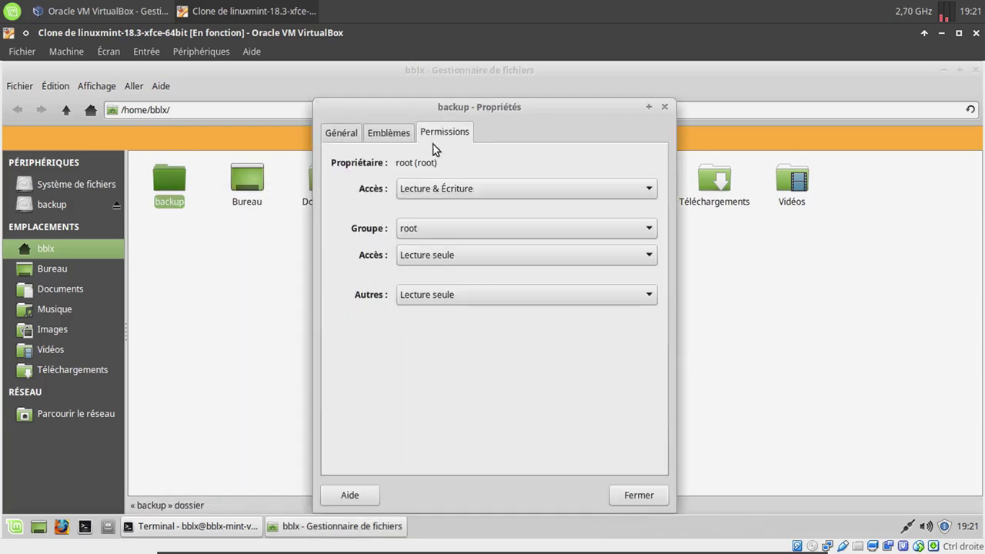
left_click(435, 229)
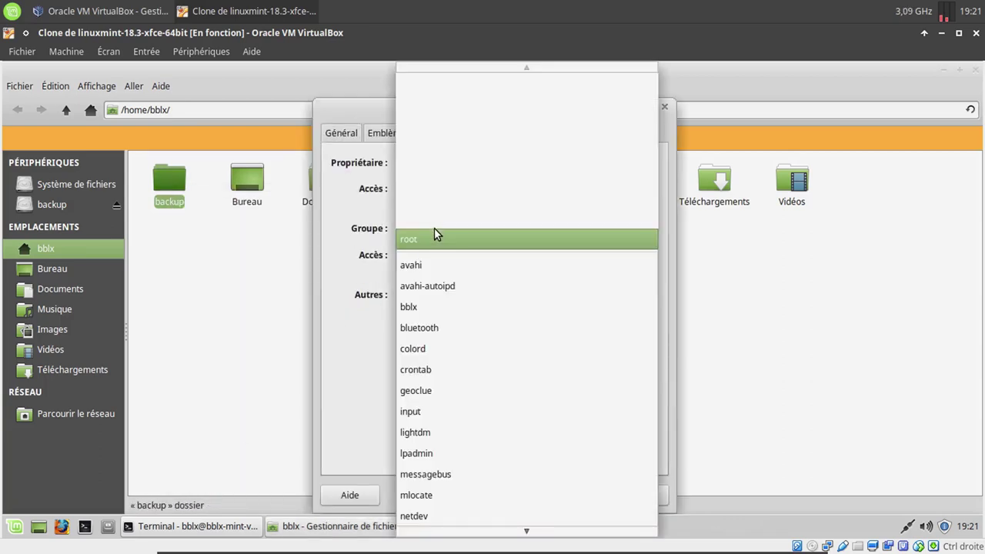
left_click(419, 311)
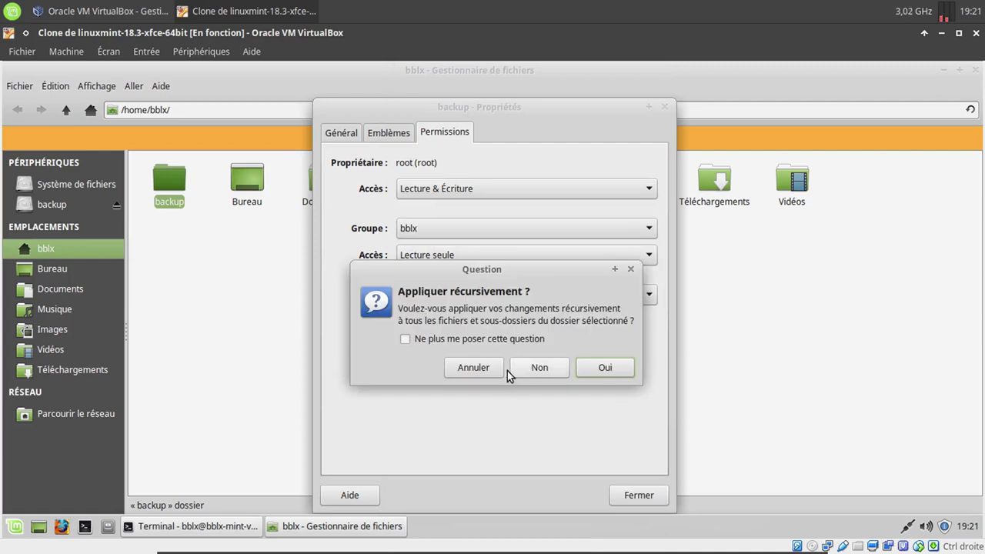
left_click(604, 369)
Step: Give the backup folder's group read and write access (Lecture & Écriture), and close the properties, root file manager and terminal
left_click(508, 254)
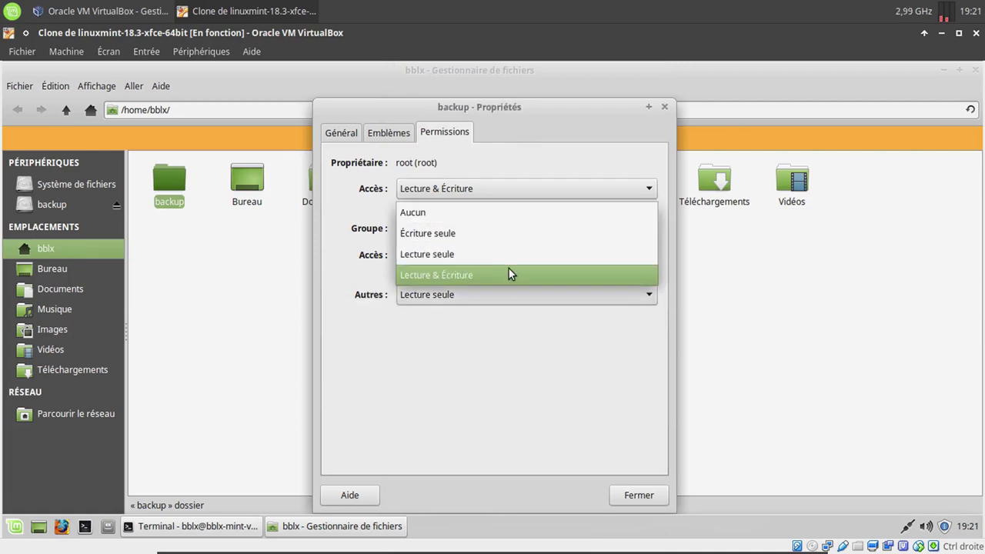
left_click(509, 271)
left_click(649, 498)
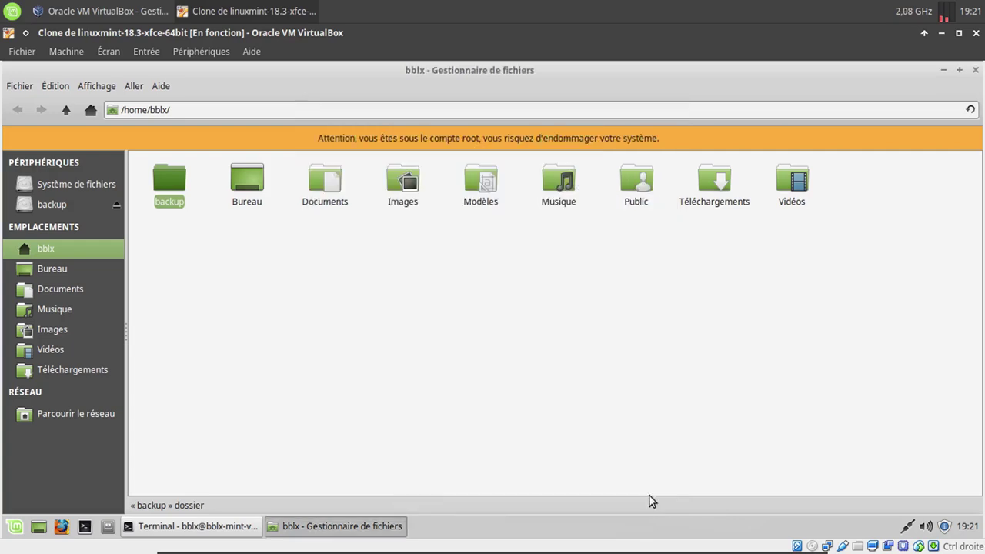
left_click(976, 70)
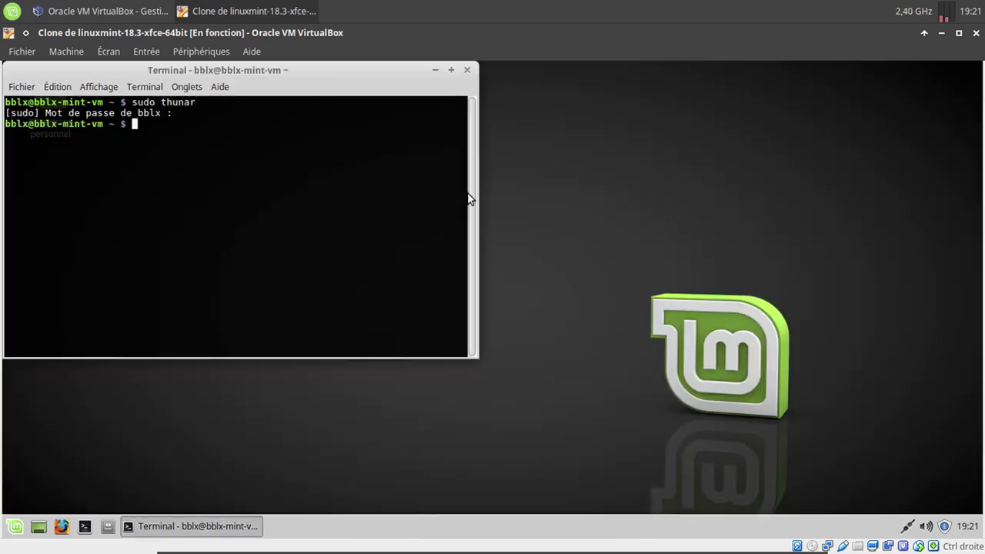
left_click(466, 70)
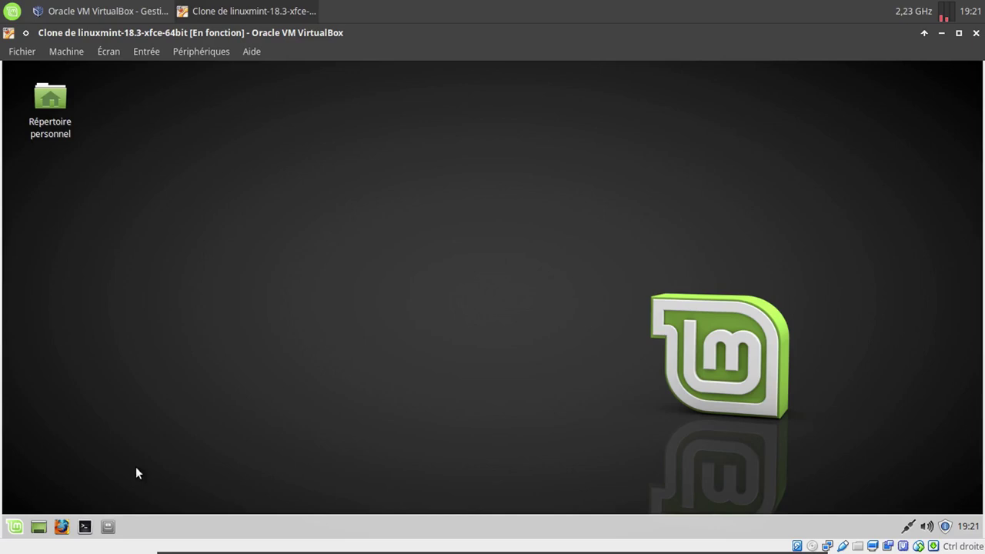
Step: Verify in the regular file manager that folder creation is available inside /home/bblx/backup, and close the window
left_click(112, 525)
double_click(172, 165)
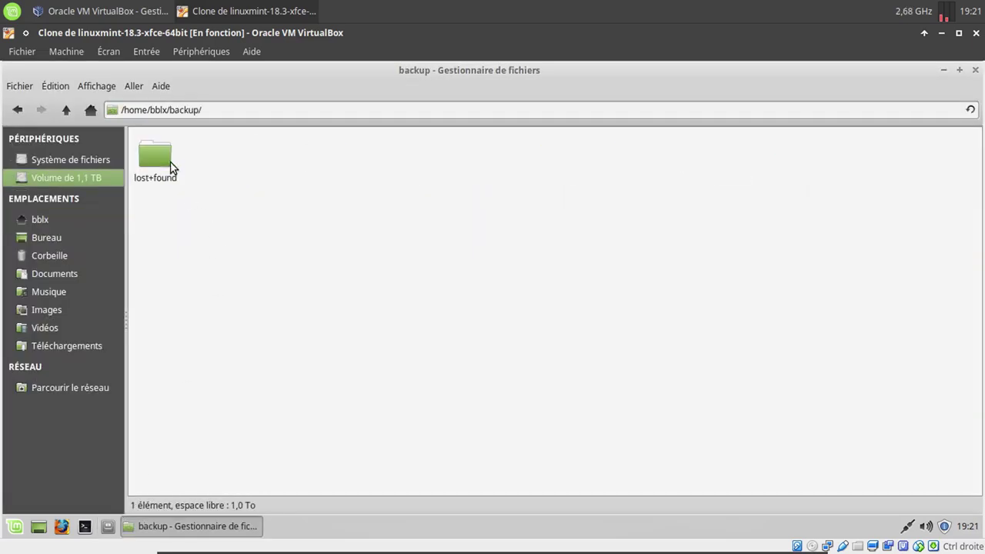
right_click(264, 177)
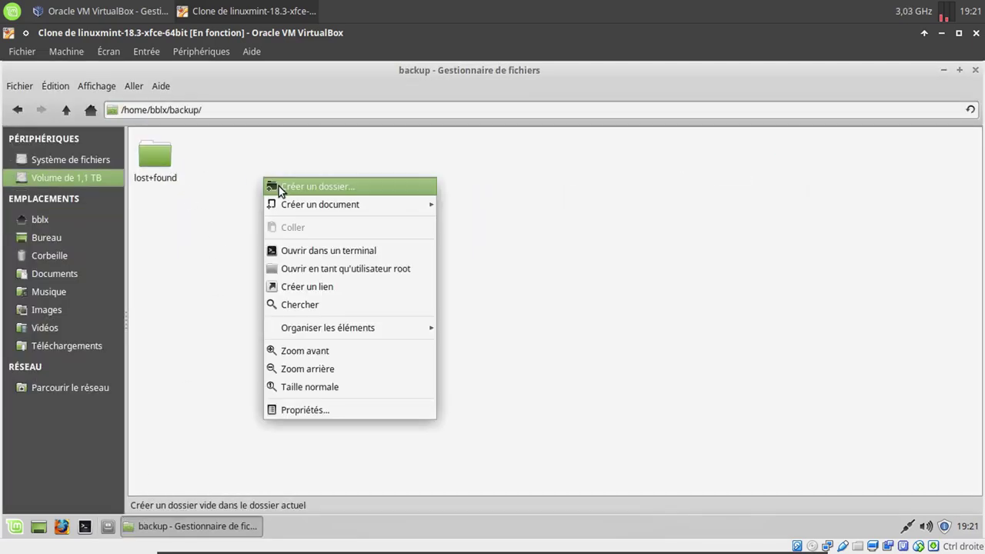
left_click(209, 203)
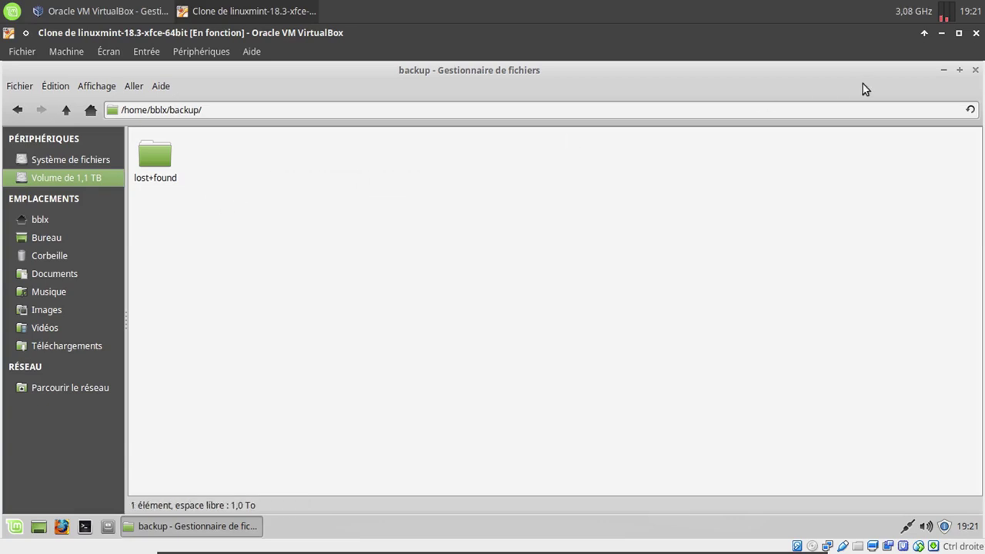
left_click(975, 71)
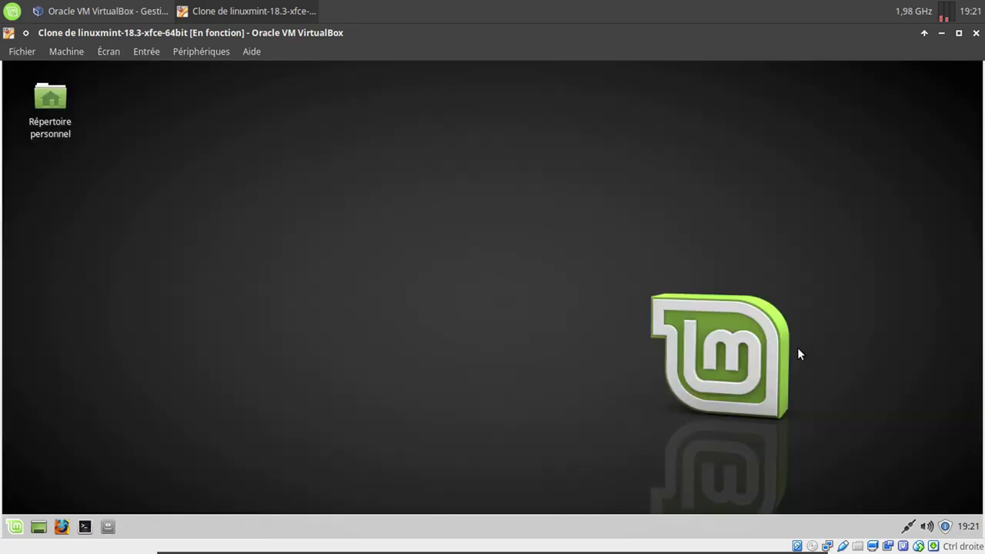
Step: Find and launch Timeshift, authenticating as administrator with the account password
left_click(15, 527)
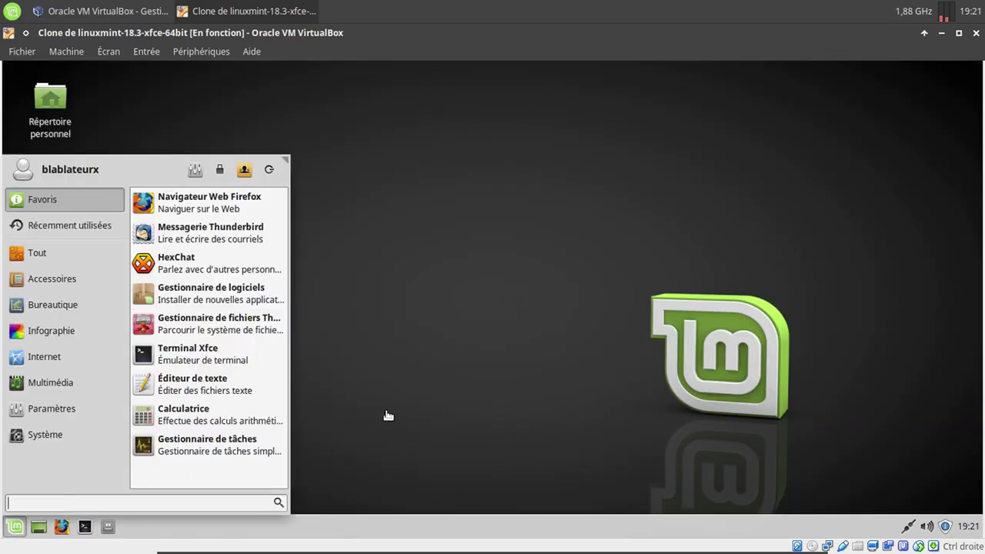
type("tim")
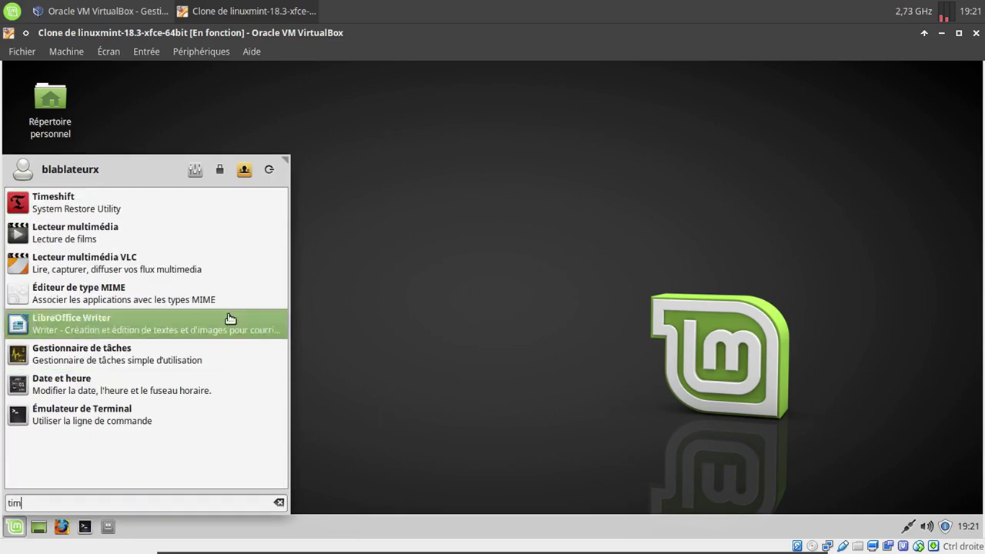
left_click(234, 211)
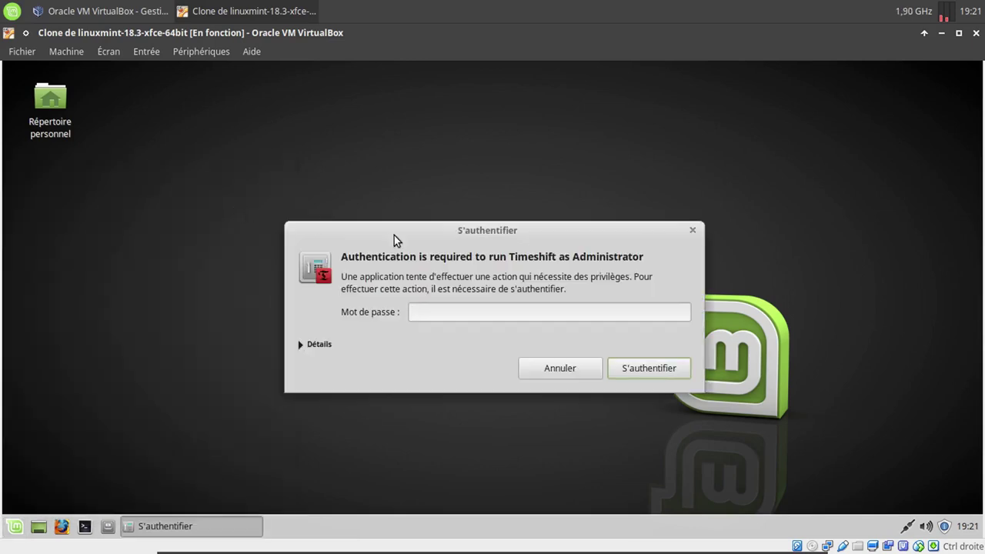
type("******")
key("Return")
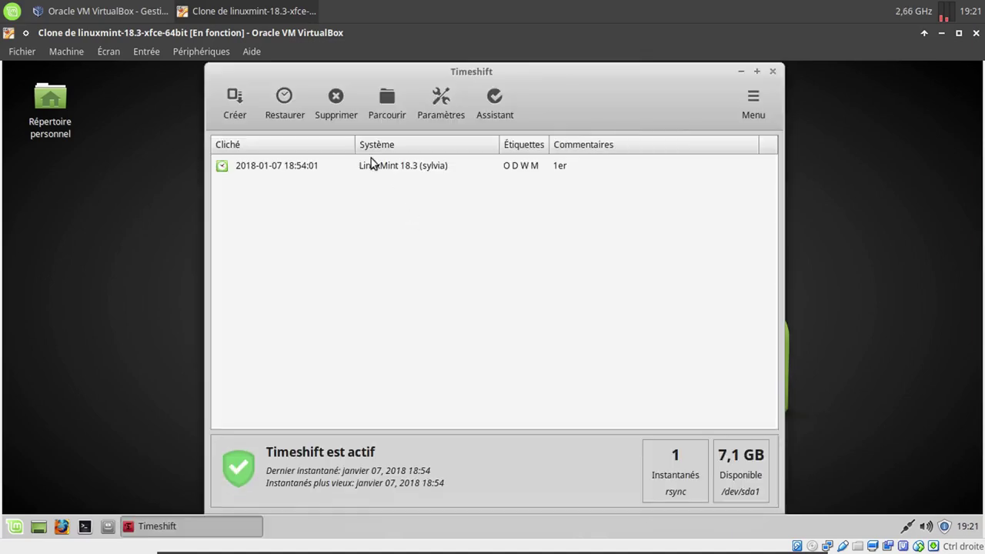
Step: Set the Timeshift snapshot location to sdb1, review the schedule and user home folder settings, and close the settings
left_click(432, 114)
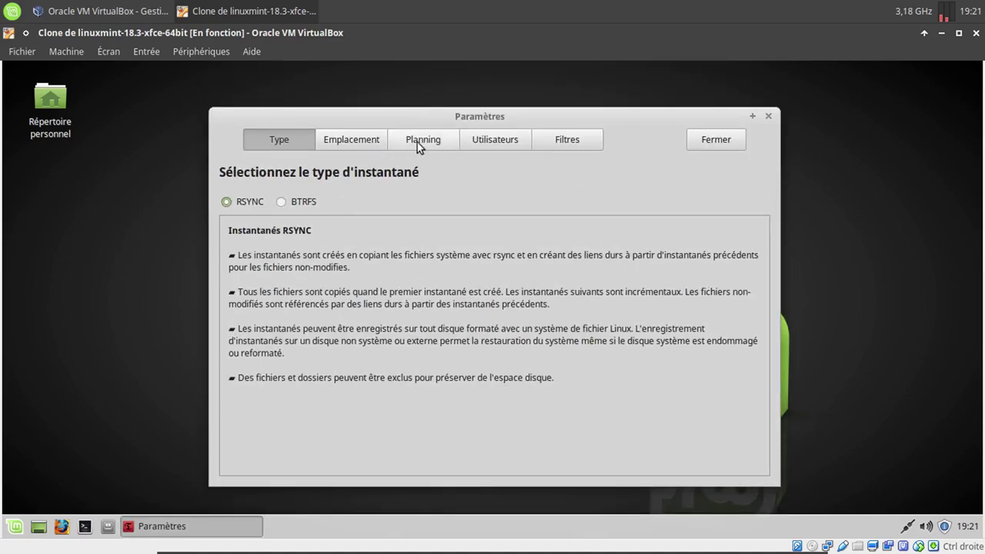
left_click(357, 147)
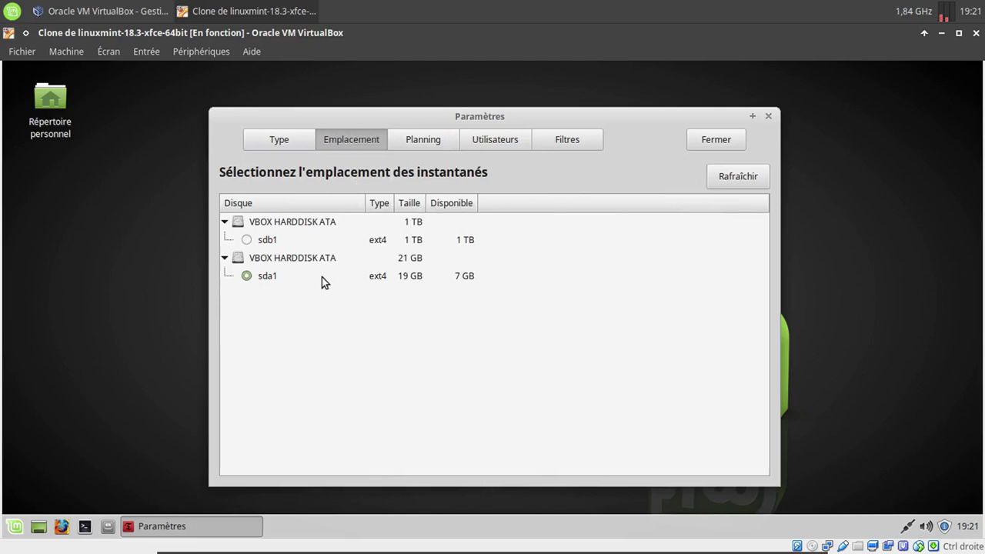
left_click(282, 225)
left_click(272, 242)
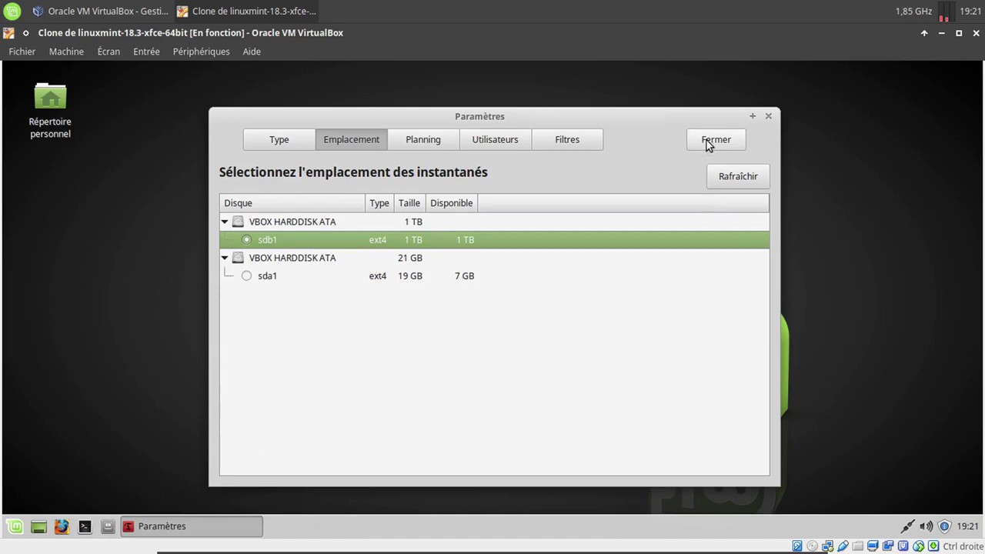
left_click(437, 141)
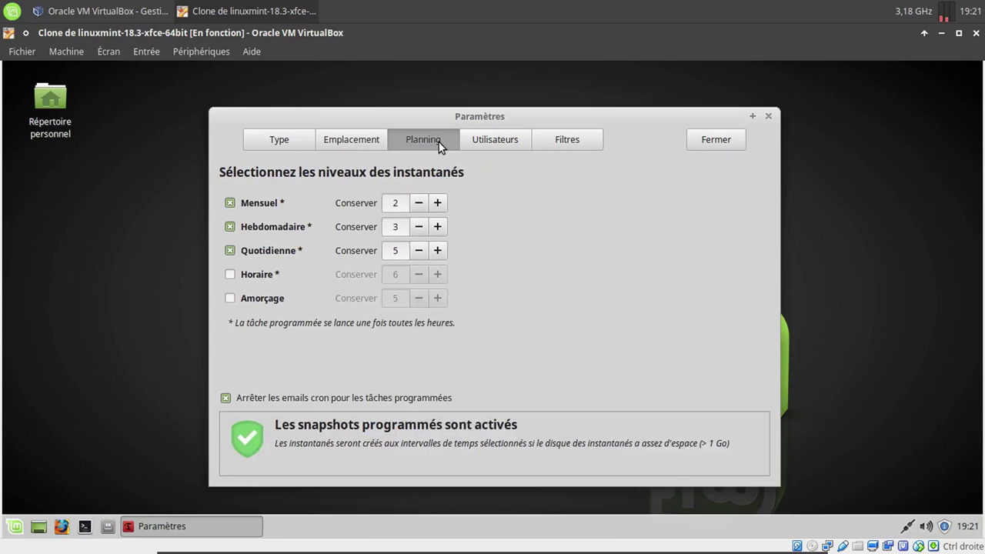
left_click(499, 140)
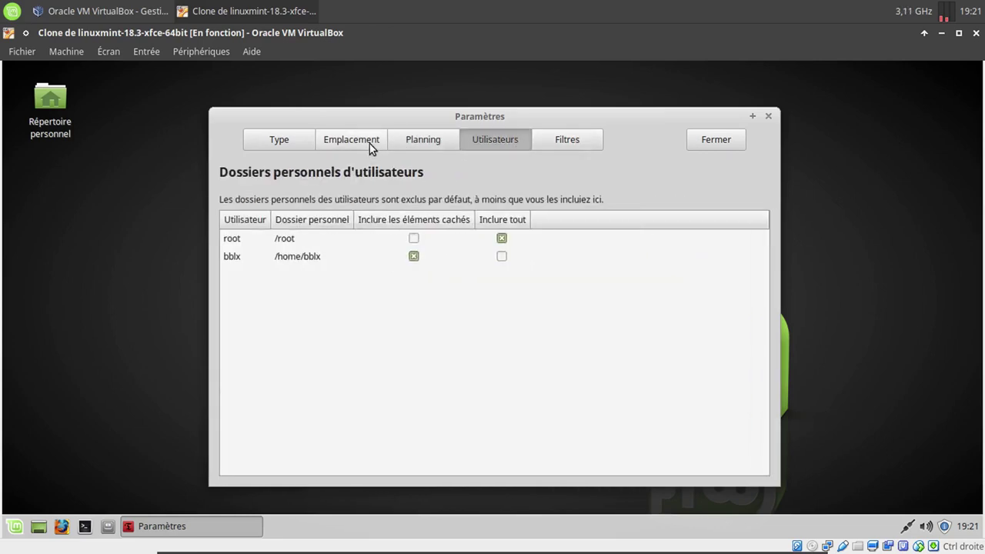
left_click(371, 148)
left_click(709, 132)
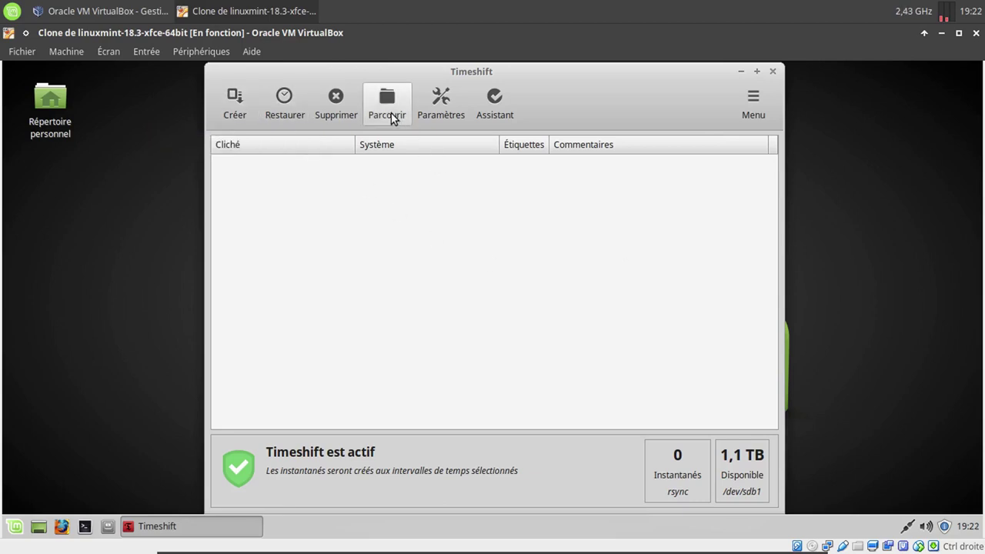
Step: Start creating a snapshot on sdb1, and inspect the timeshift folder on the 1,1 TB volume while it runs
left_click(228, 115)
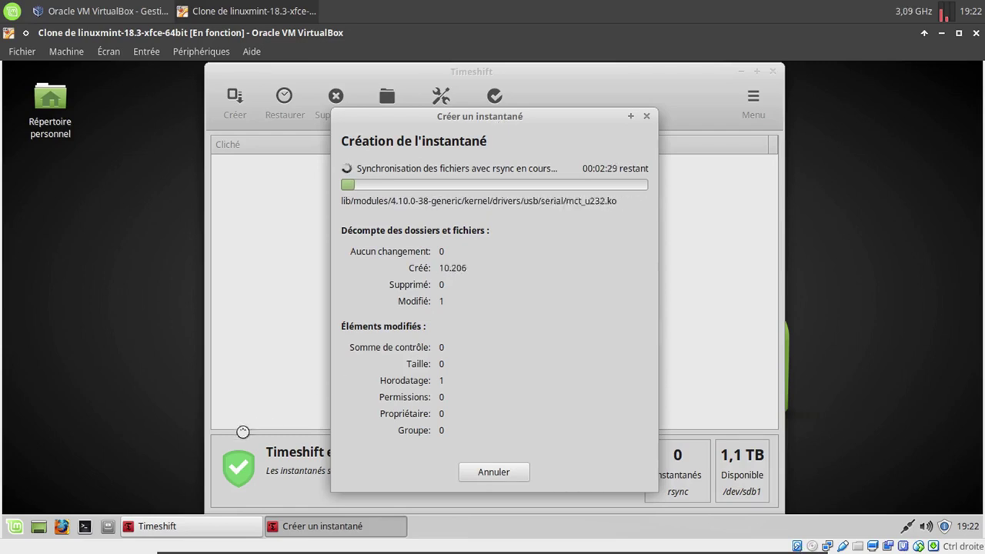
left_click(108, 527)
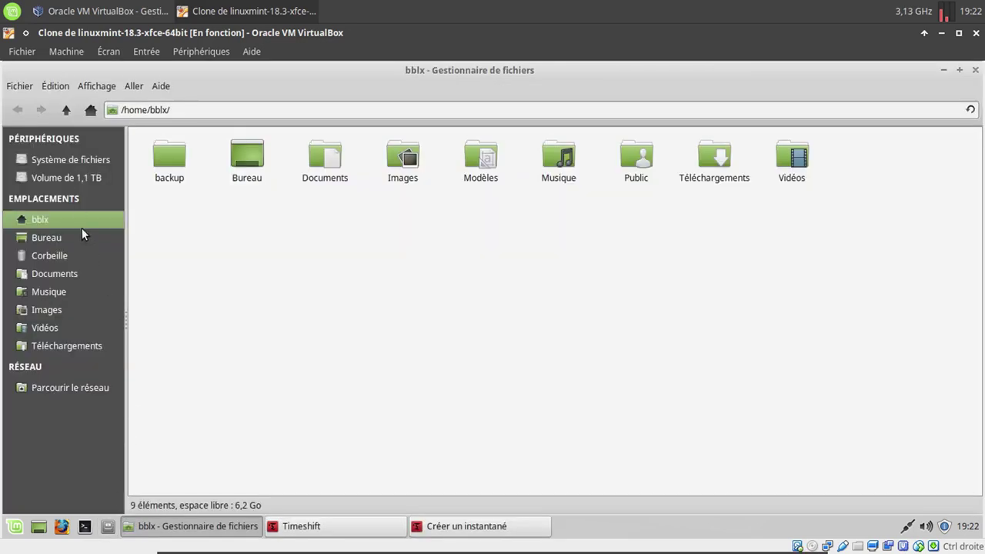
left_click(73, 179)
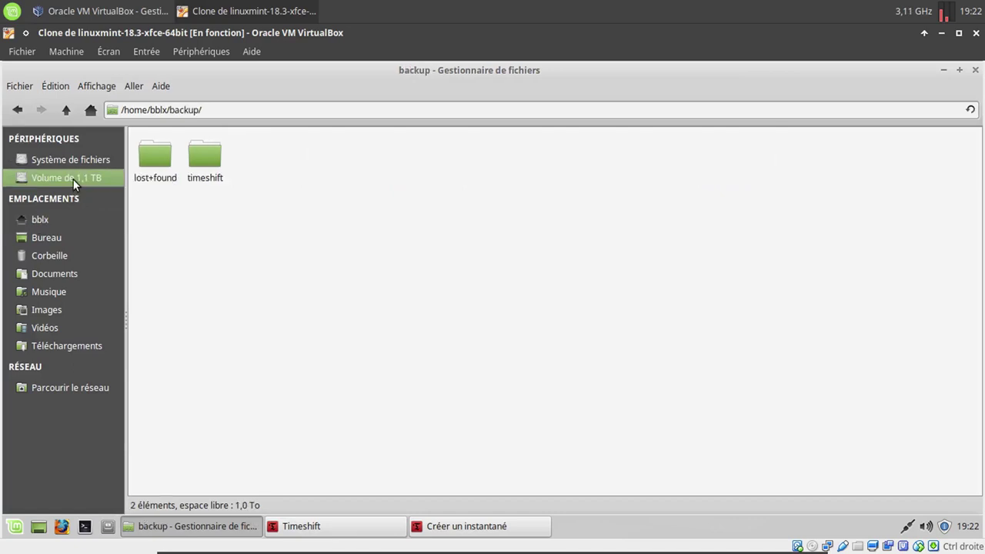
double_click(205, 157)
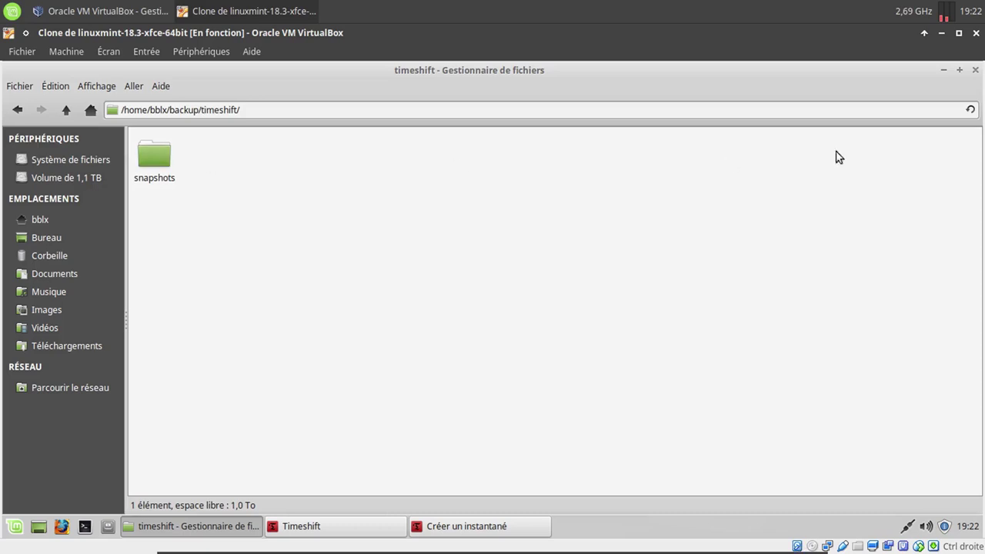
left_click(975, 70)
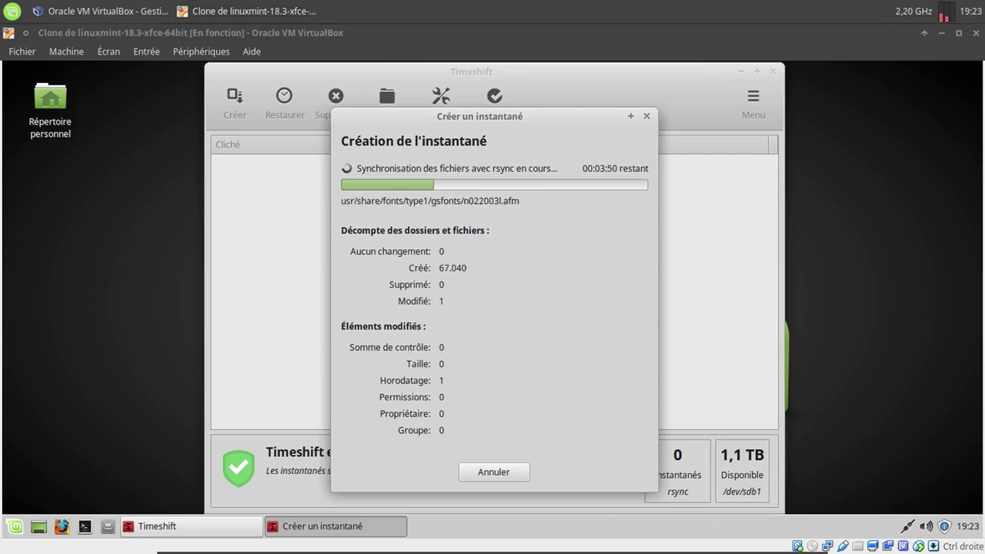
Step: Examine the timeshift folder at the root of the file system and its available actions, and return to the running snapshot
left_click(108, 527)
left_click(109, 528)
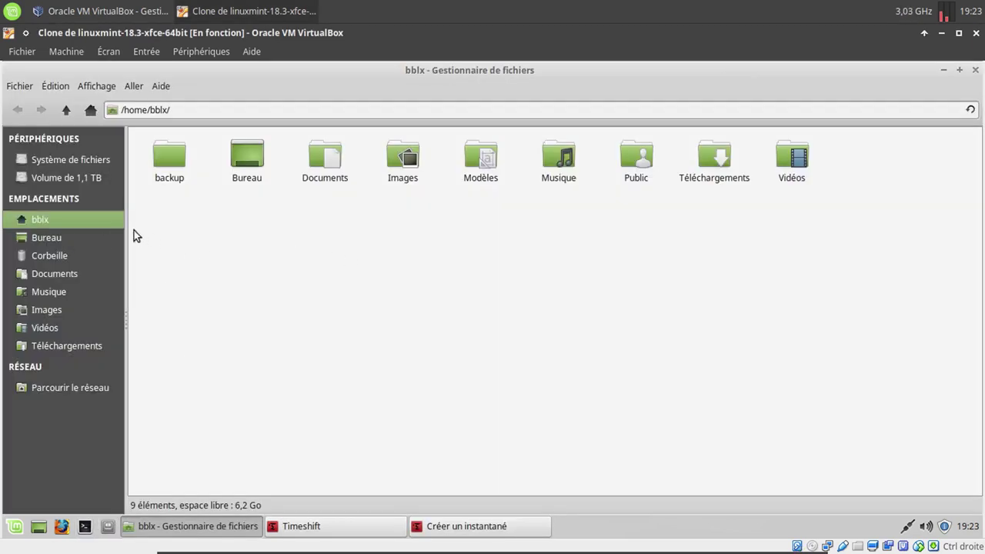
left_click(66, 159)
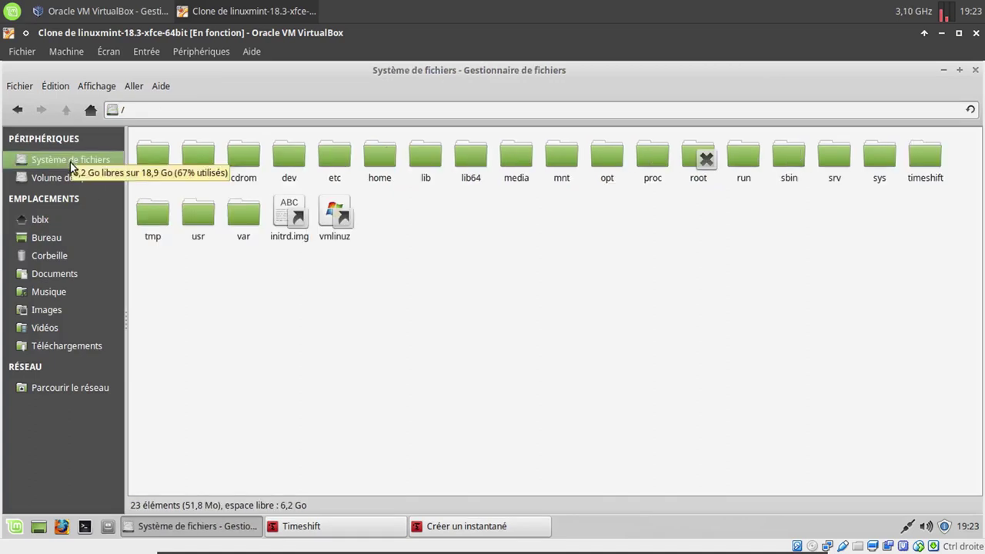
right_click(927, 157)
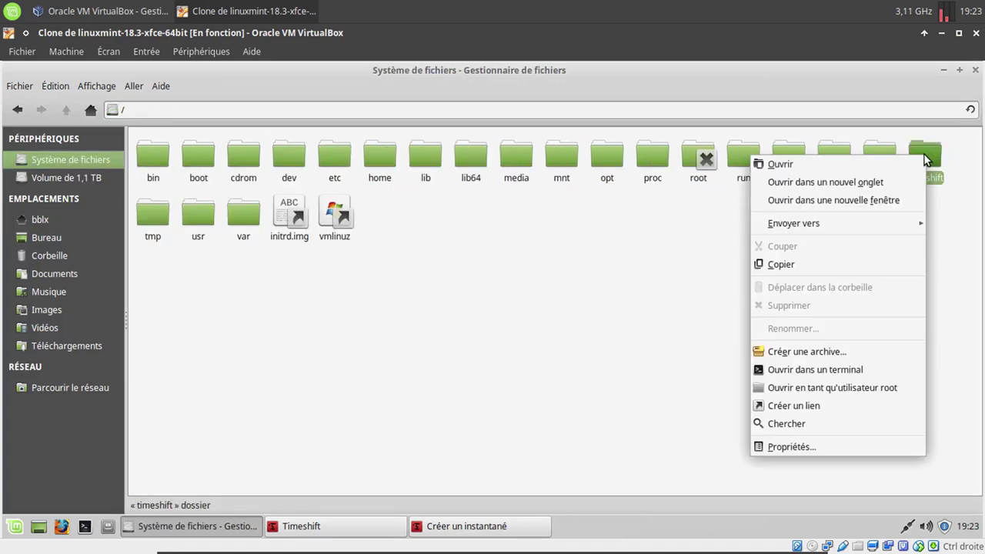
left_click(844, 166)
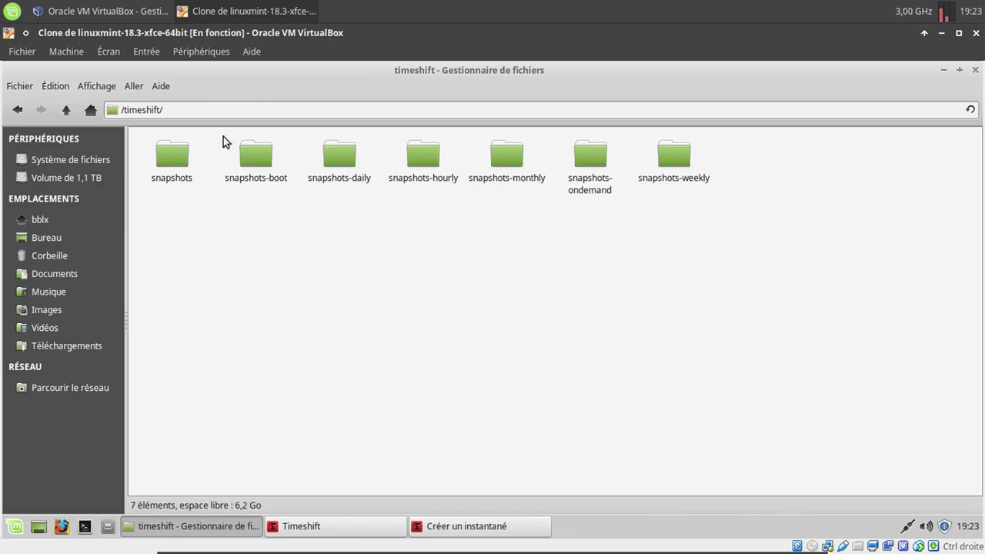
left_click(22, 114)
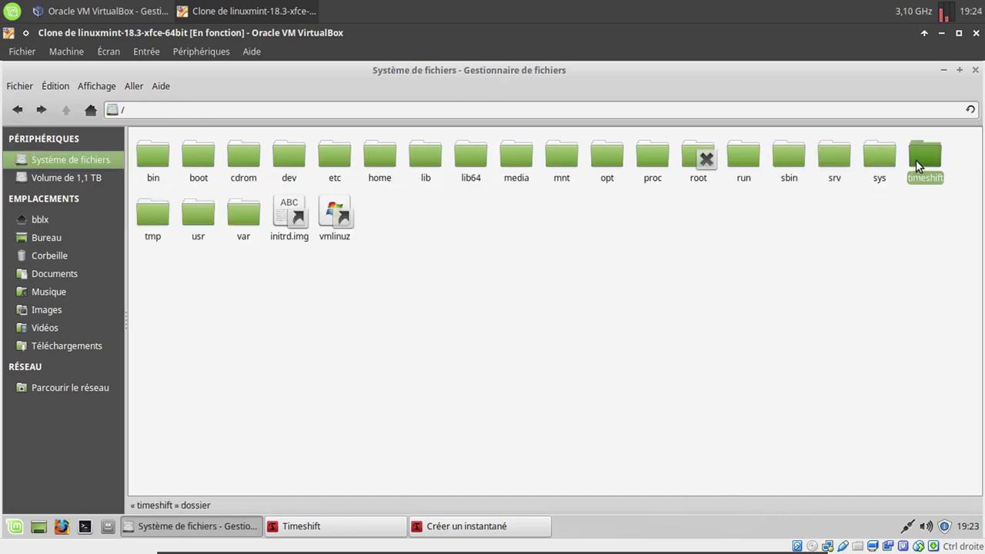
right_click(915, 160)
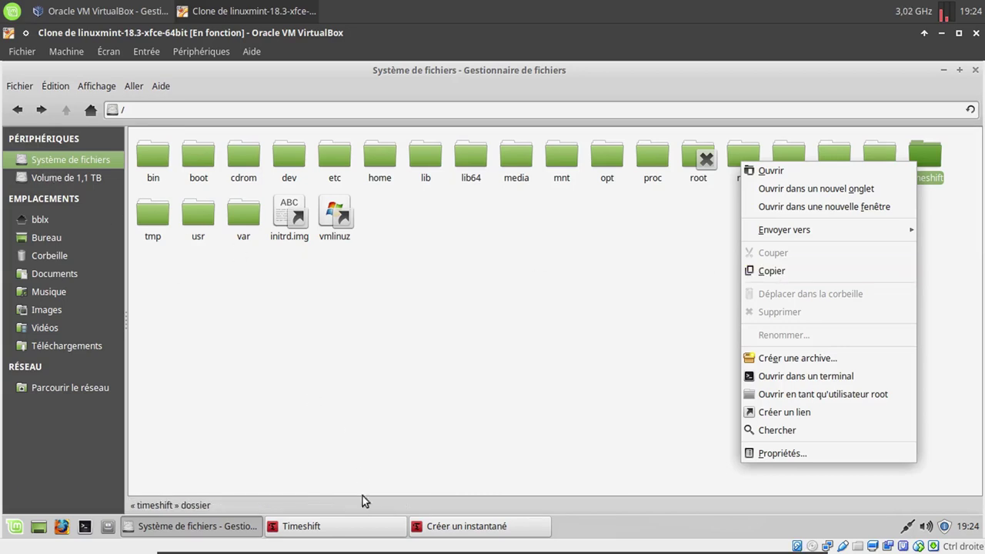
left_click(976, 70)
left_click(976, 70)
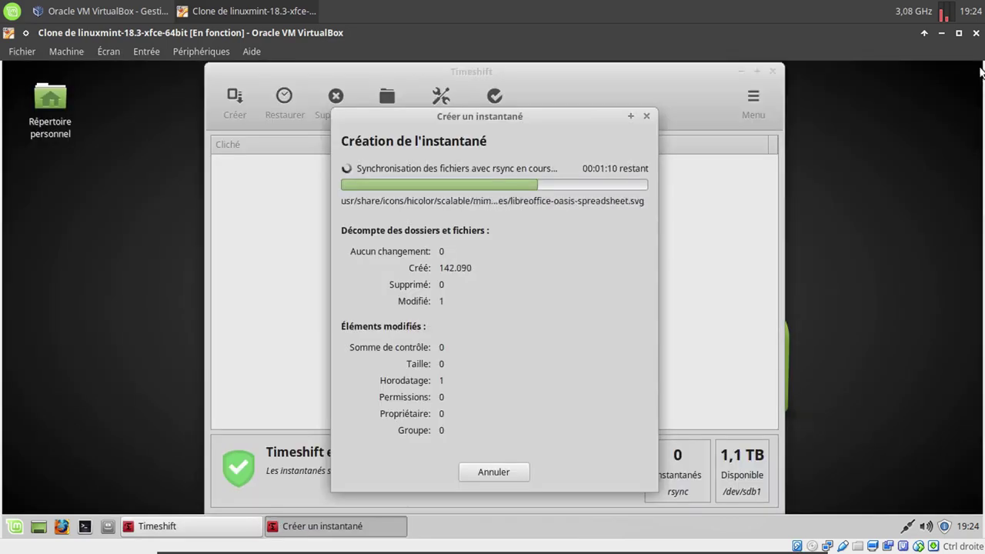
left_click_drag(524, 117, 848, 139)
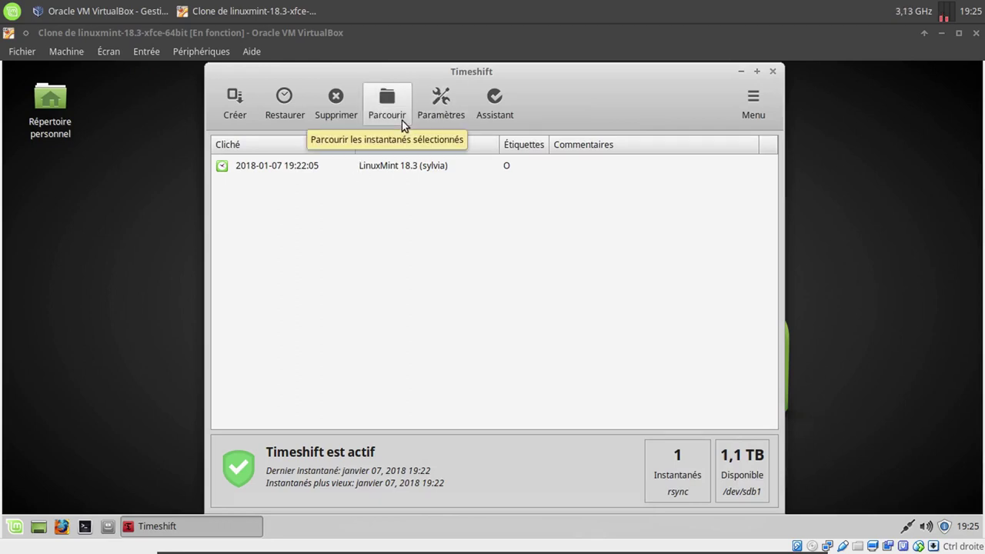
Step: Switch the Timeshift snapshot location back to sda1 and close the settings
left_click(446, 112)
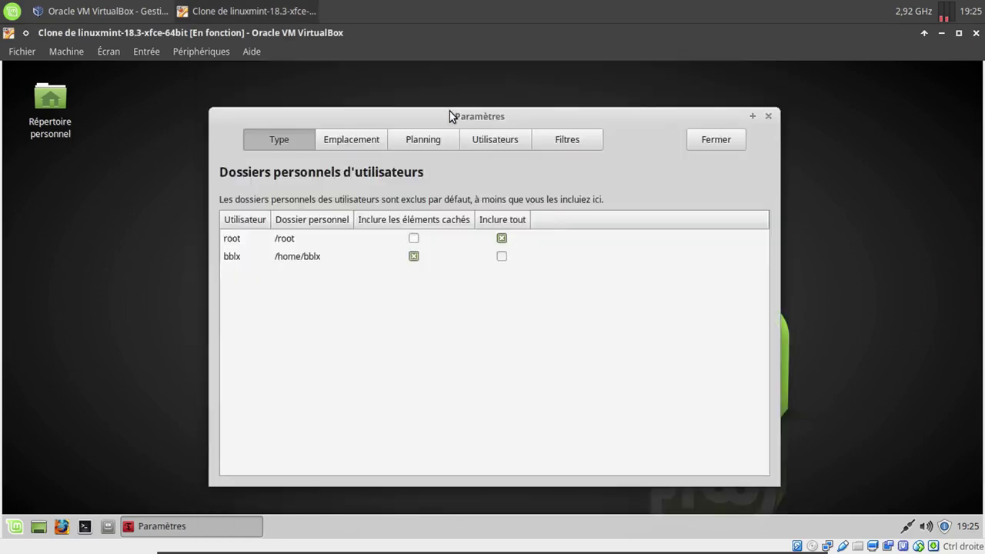
left_click(356, 139)
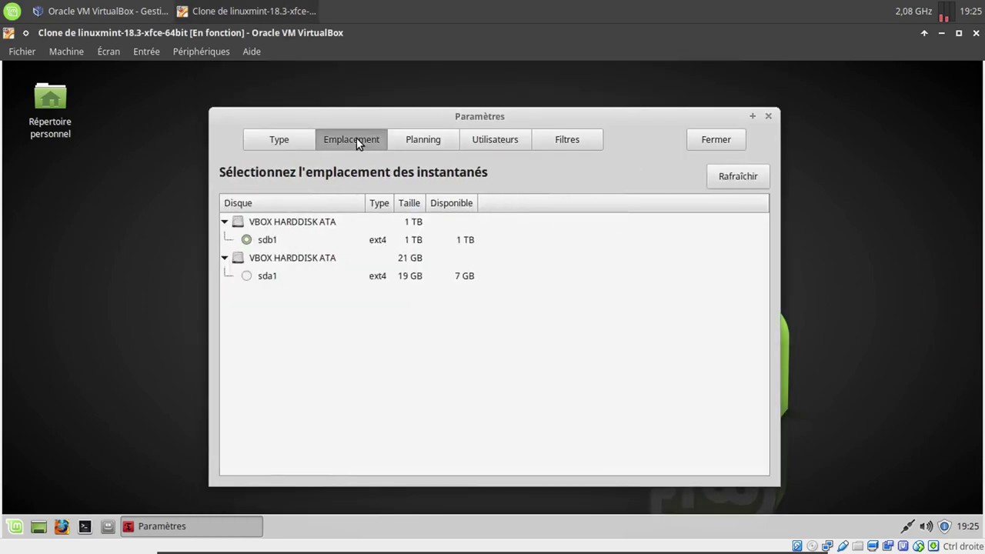
left_click(270, 279)
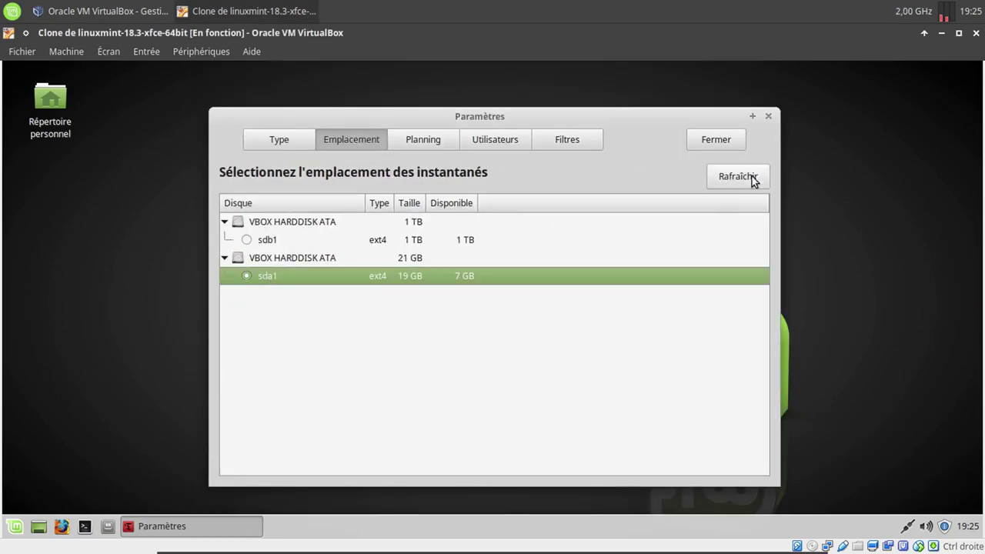
left_click(716, 140)
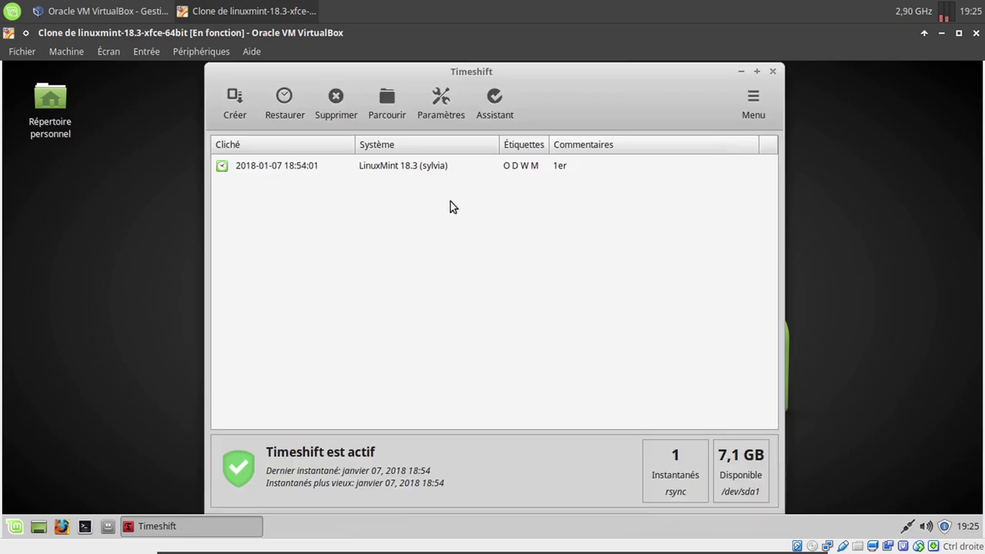
Step: Delete the snapshot commented "1er" from sda1 and close the deletion window
left_click(398, 169)
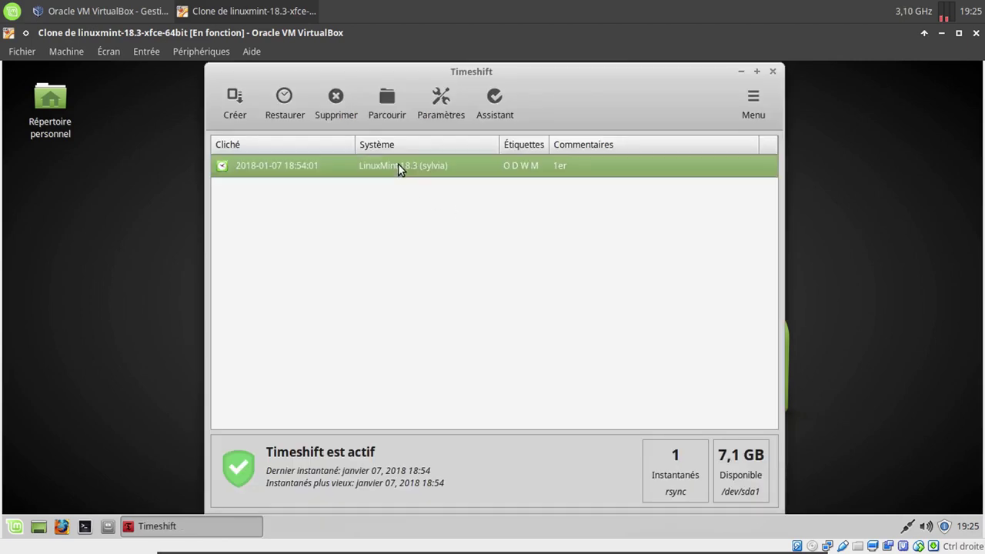
left_click(339, 115)
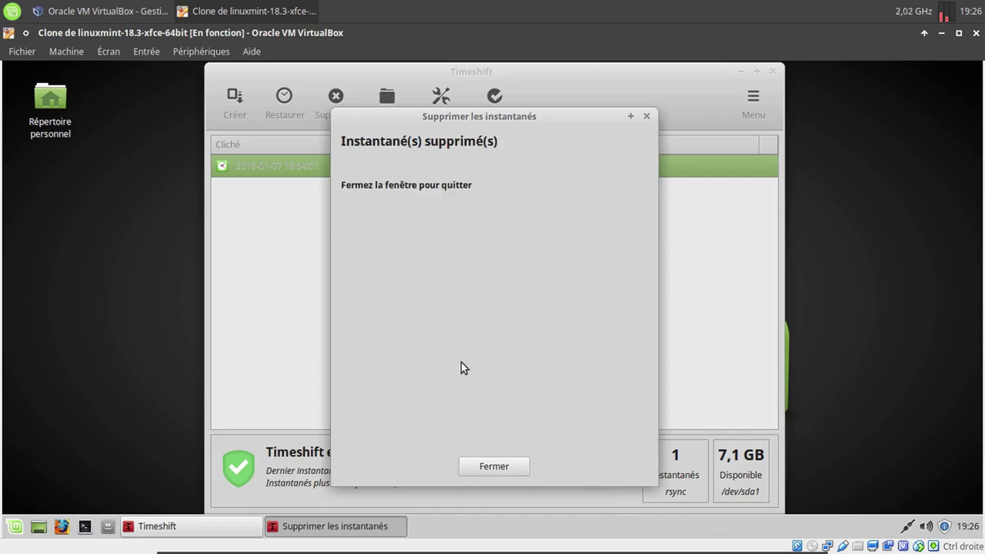
left_click(494, 466)
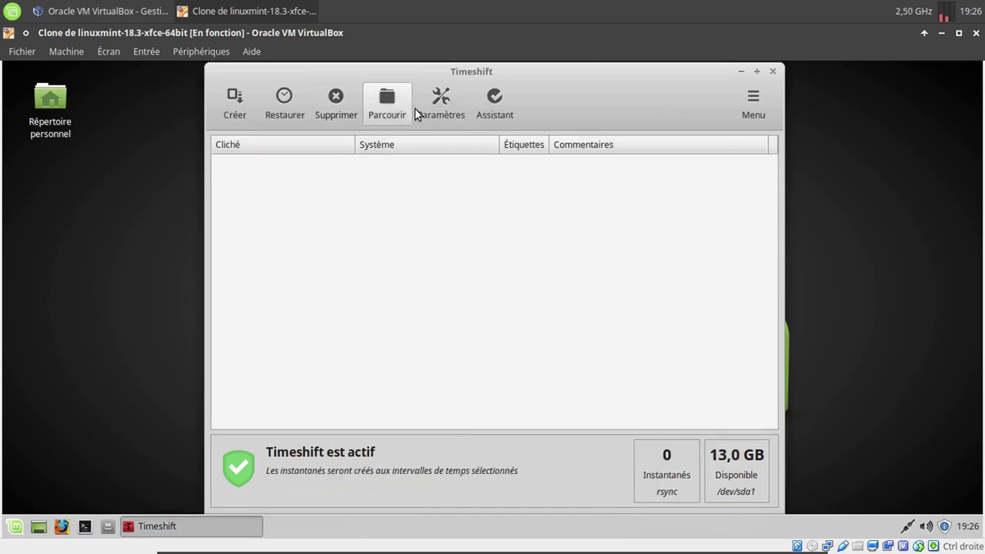
Step: Set the Timeshift snapshot location to sdb1 again and close the settings
left_click(442, 105)
left_click(361, 140)
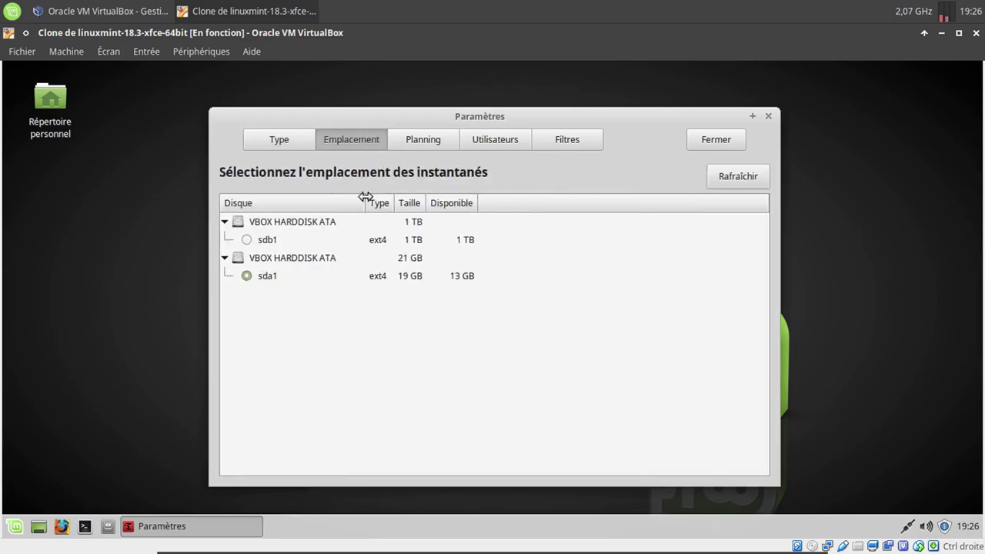
left_click(281, 240)
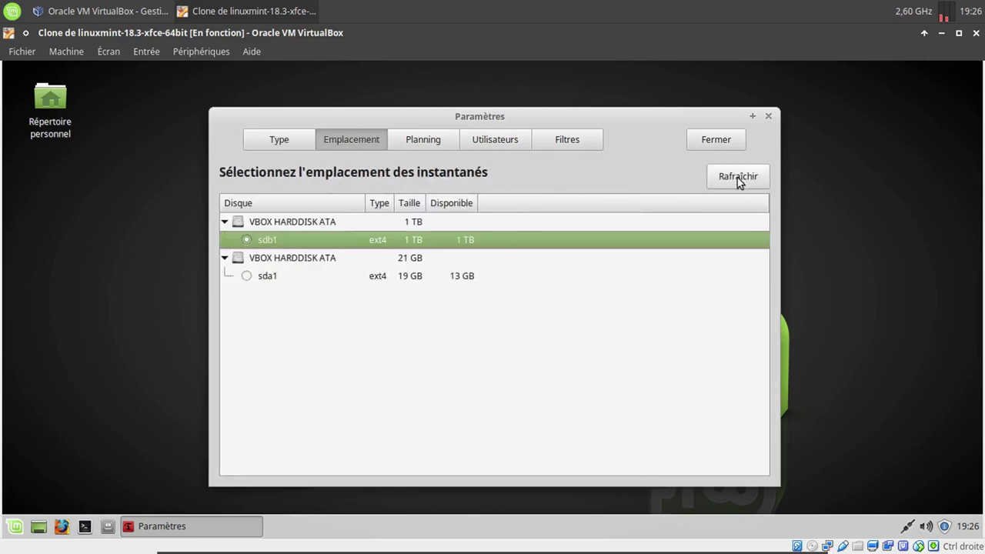
left_click(723, 140)
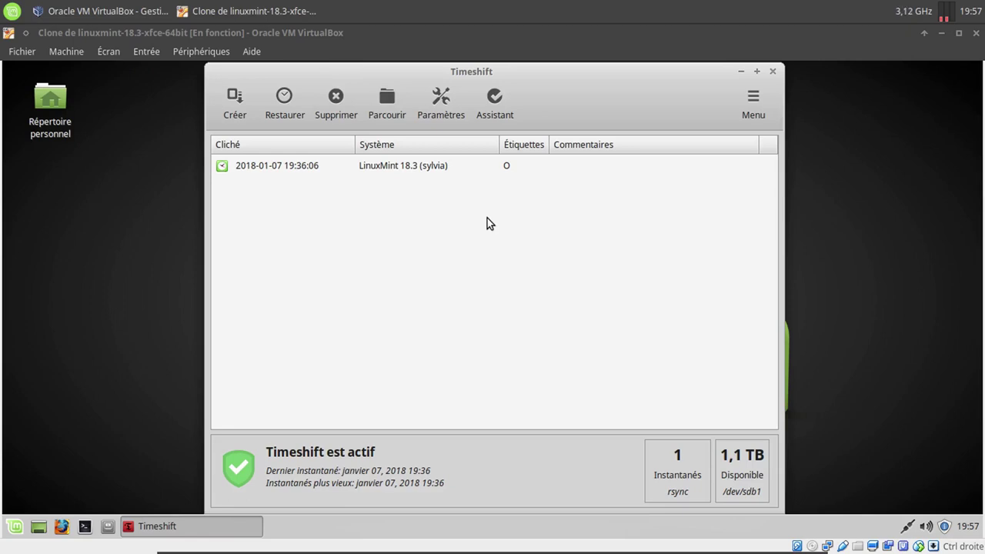
Step: Open the snapshot schedule settings to examine the selected snapshot levels and how many are kept
left_click(426, 119)
left_click(421, 138)
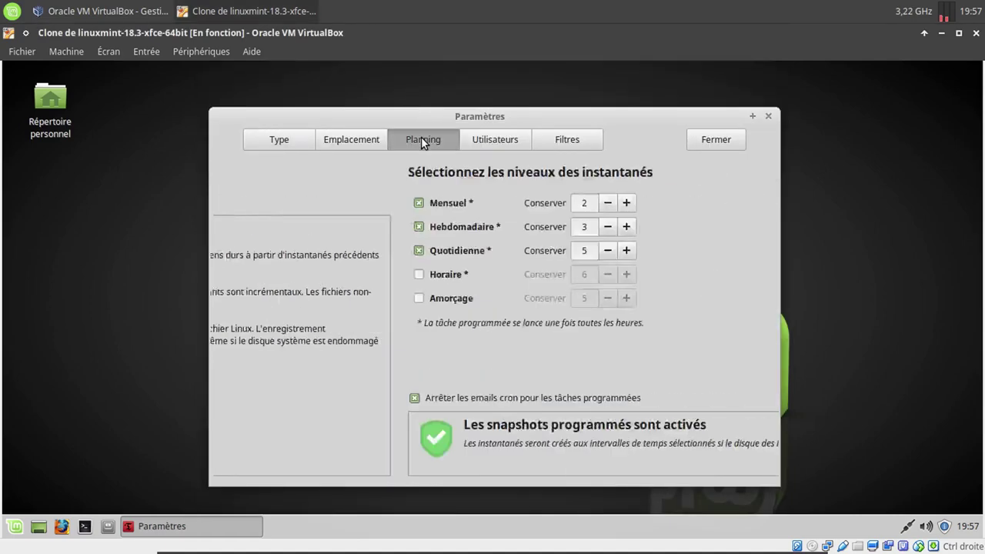